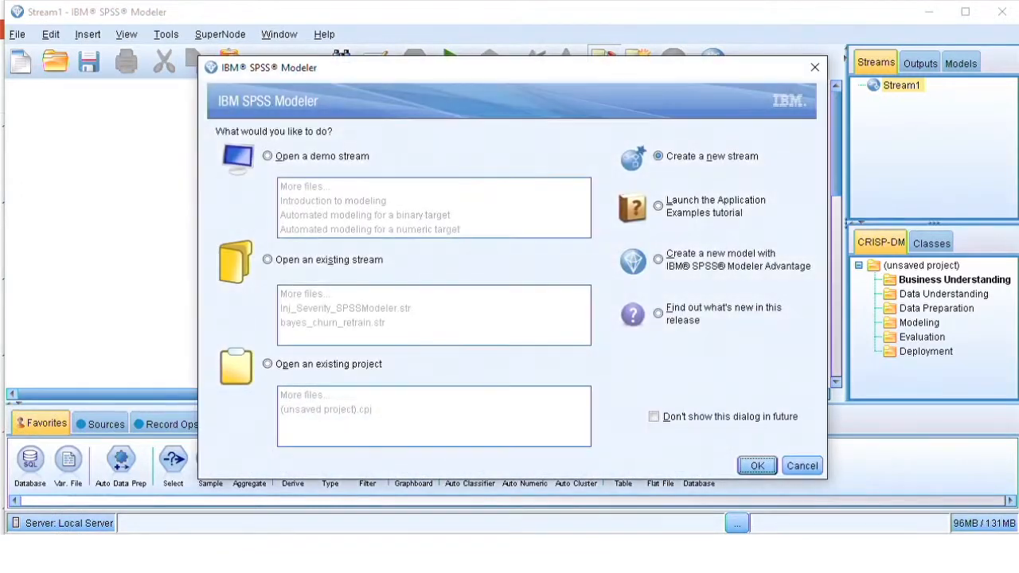
- Dismiss the startup dialog without opening a stream and maximize the application window
click(801, 465)
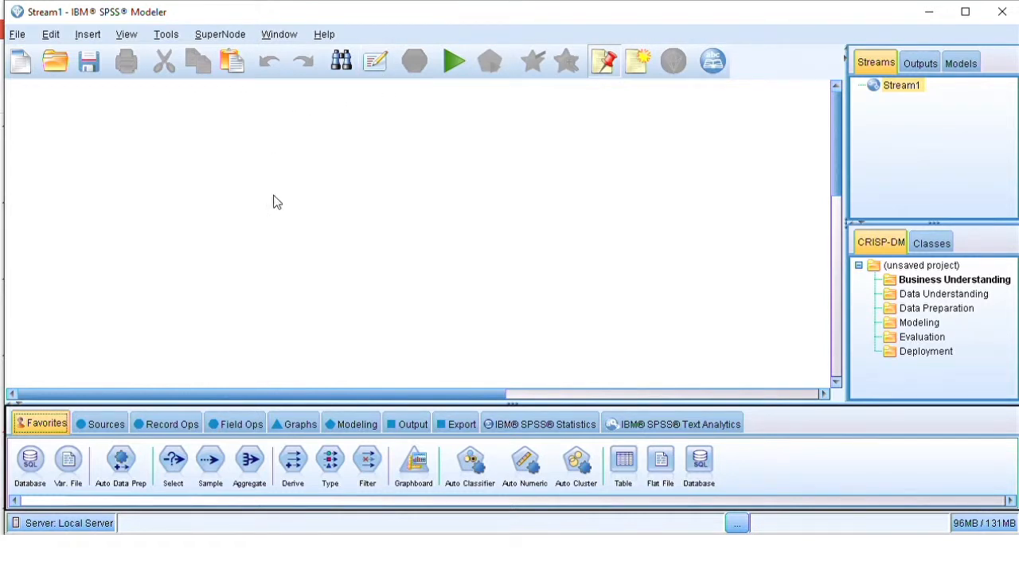
click(978, 19)
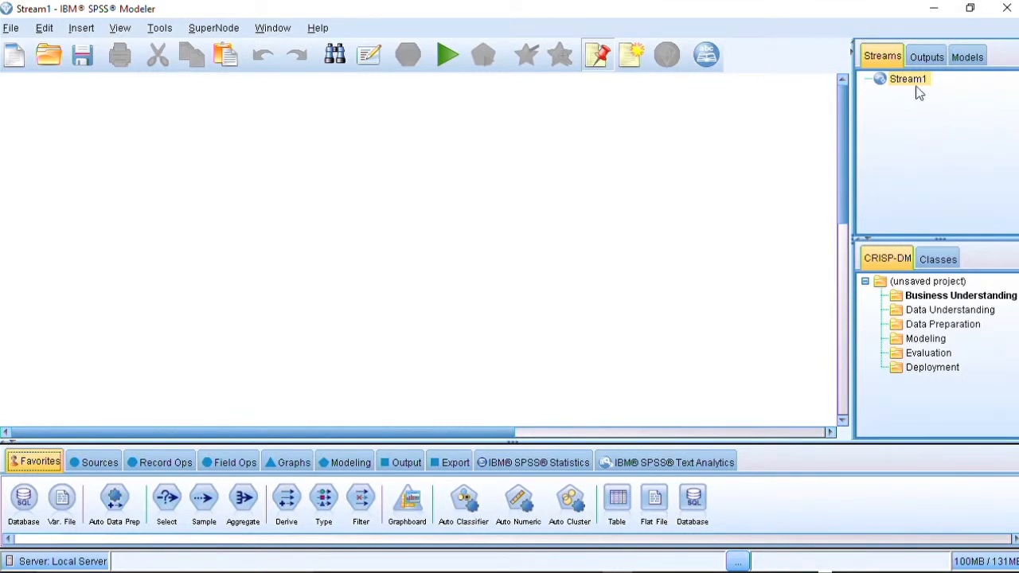
- Examine the Streams, Outputs and Models manager tabs and the CRISP-DM project folders
click(927, 58)
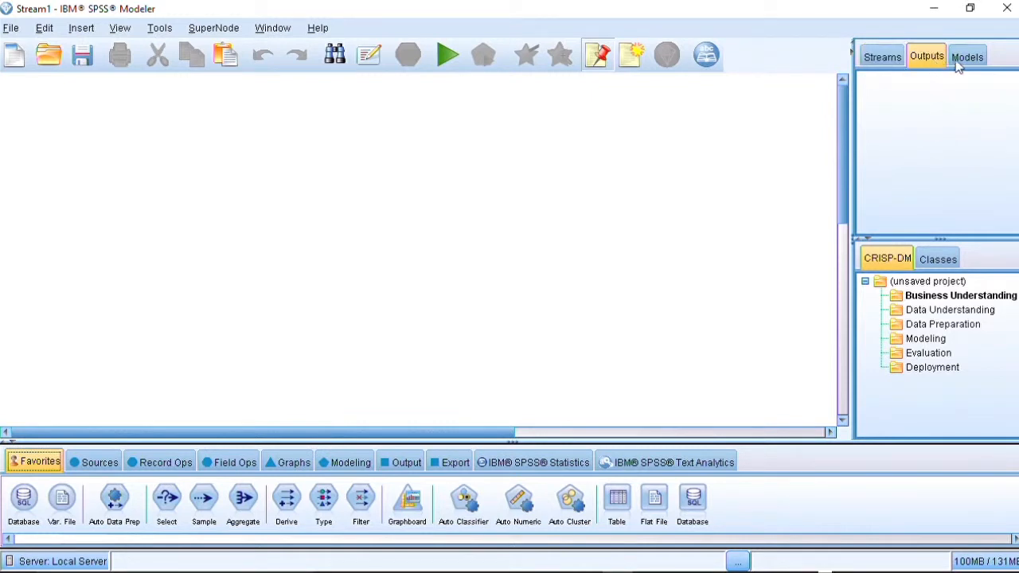
click(967, 57)
click(884, 59)
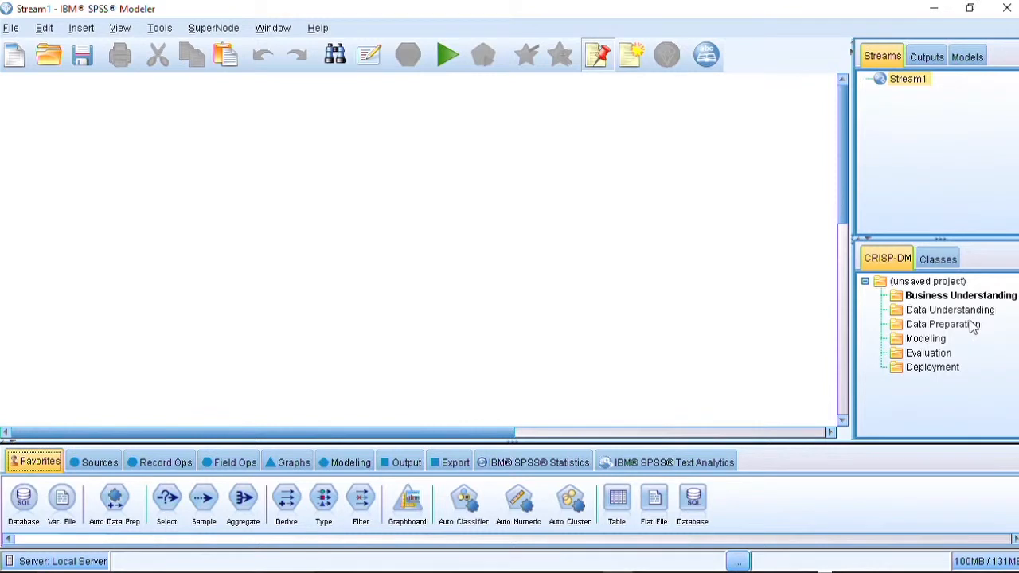
mouse_move(973, 327)
mouse_move(957, 298)
mouse_move(909, 343)
mouse_move(944, 376)
- Add a Var. File source node to the stream canvas from the Sources palette
click(88, 463)
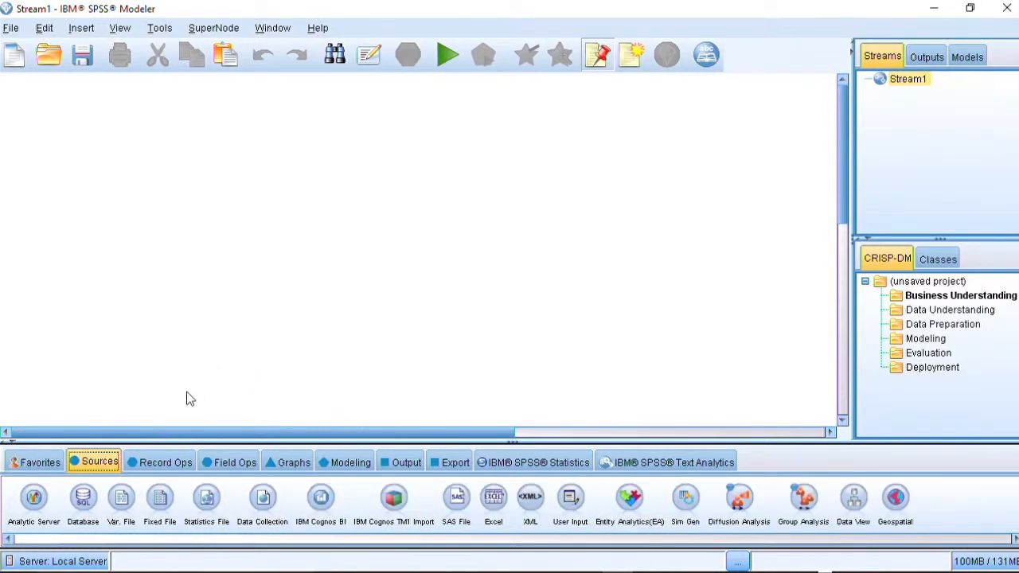
drag(125, 498, 44, 248)
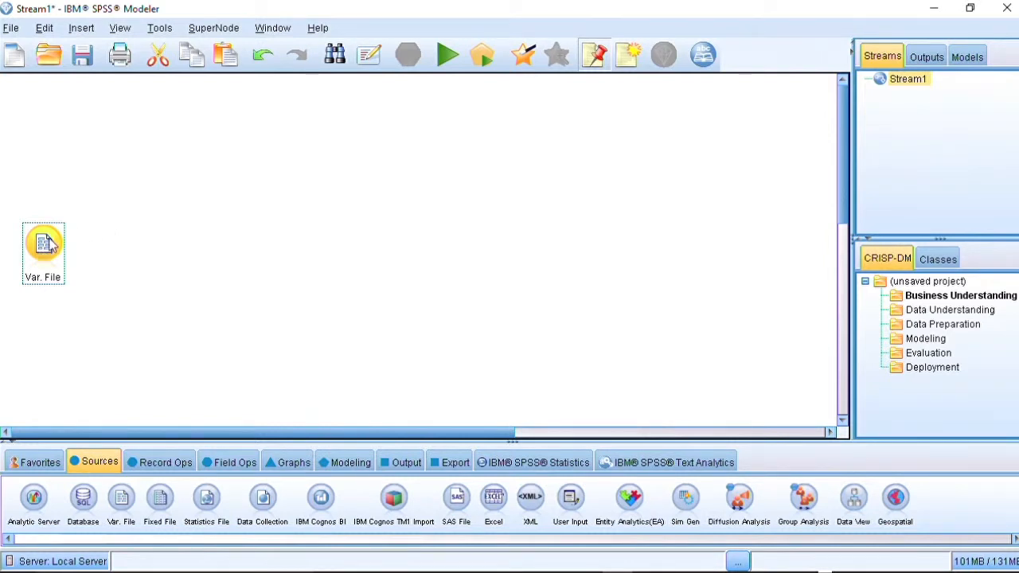
- Open the Var. File node and load Diabetes.csv from the Desktop\LiveLessons\Data & Papers folder
right_click(54, 242)
click(102, 12)
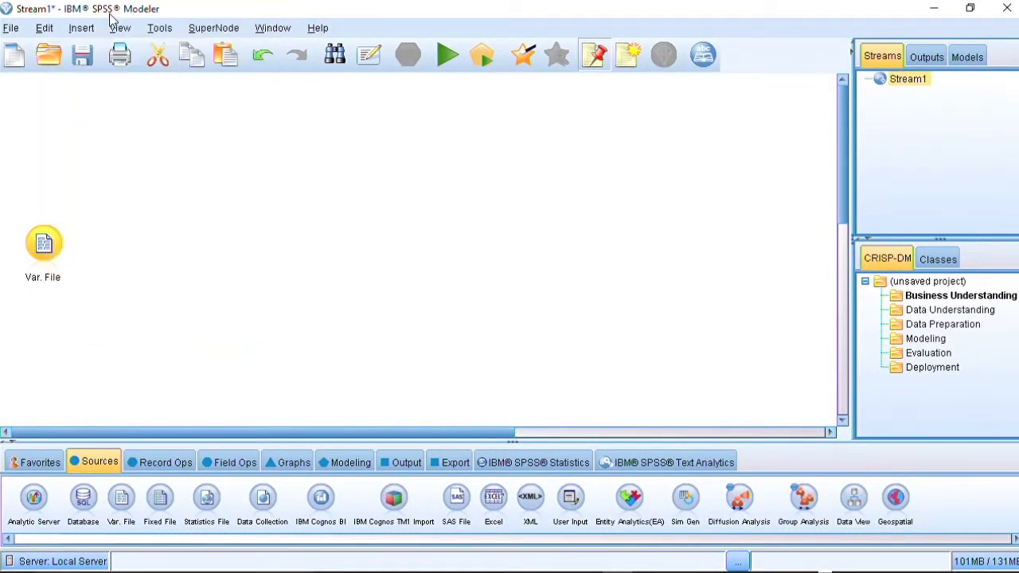
drag(304, 83, 442, 24)
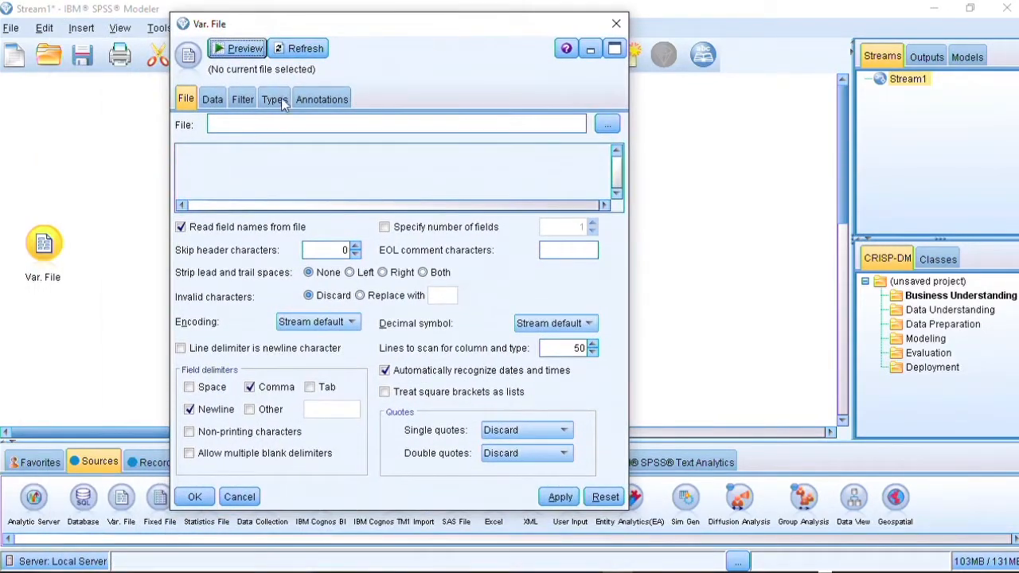
click(607, 124)
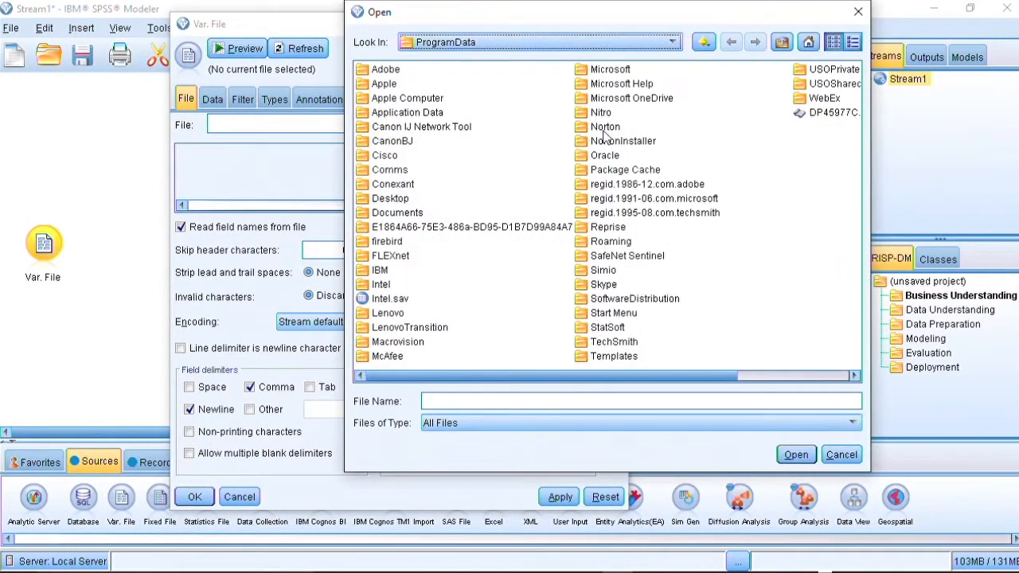
click(648, 41)
click(613, 74)
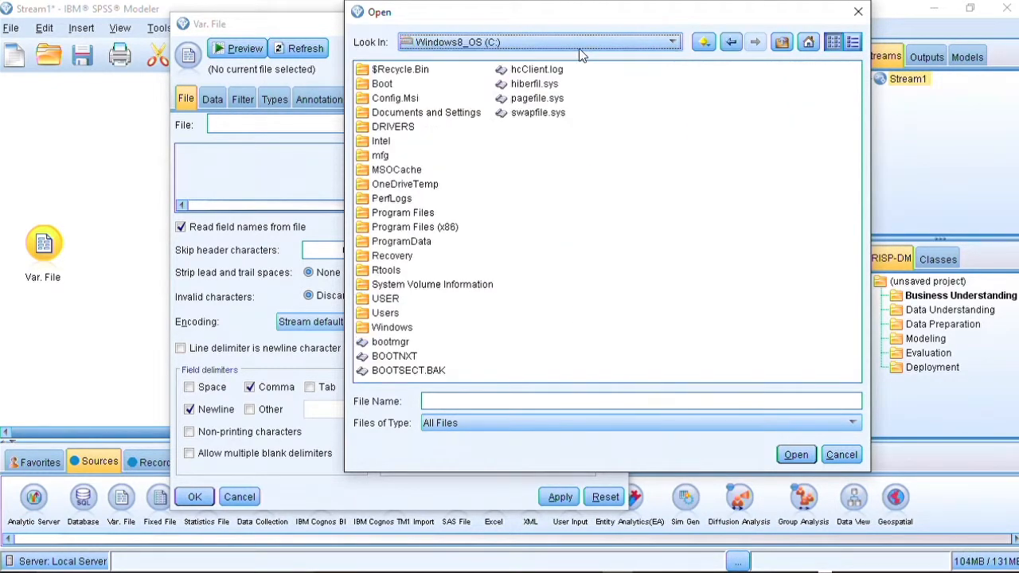
click(580, 46)
scroll(580, 96, up, 3)
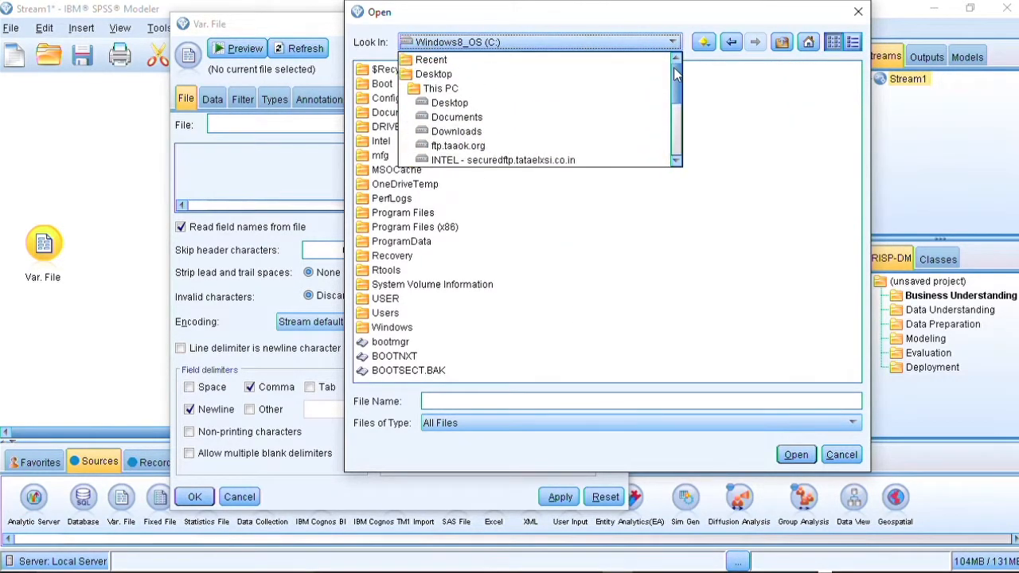
click(576, 105)
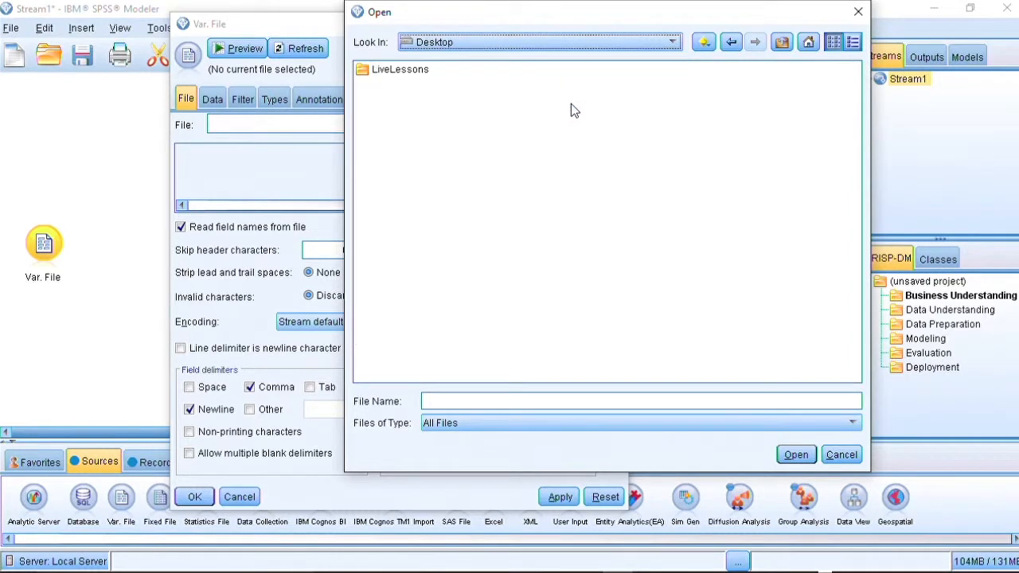
click(401, 71)
double_click(401, 70)
double_click(416, 72)
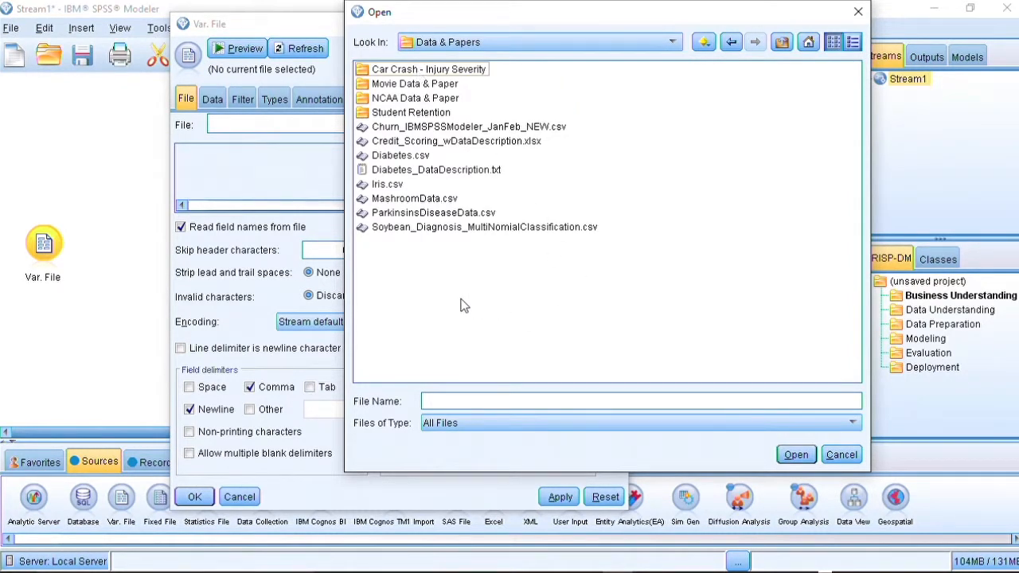
click(402, 156)
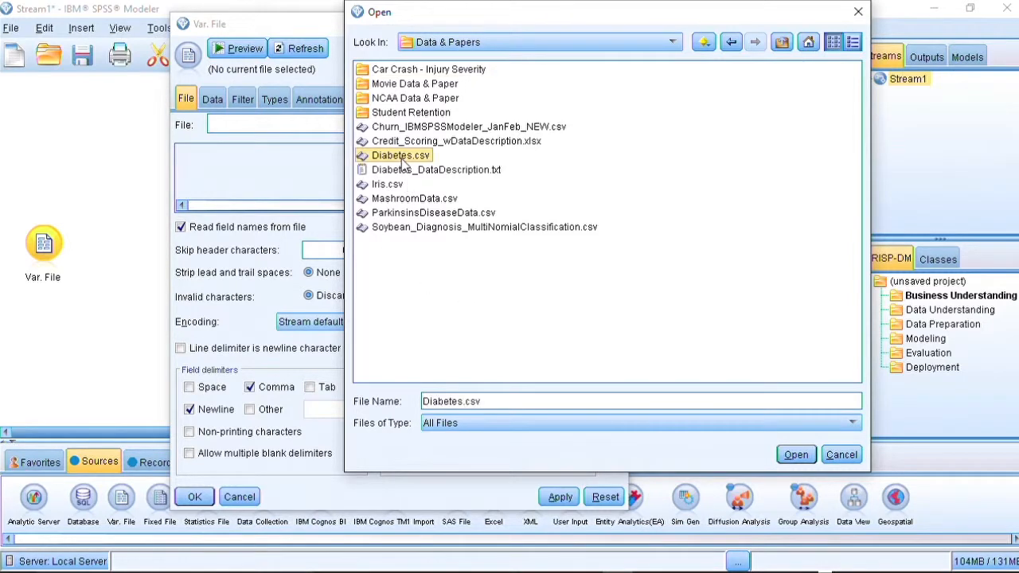
click(796, 455)
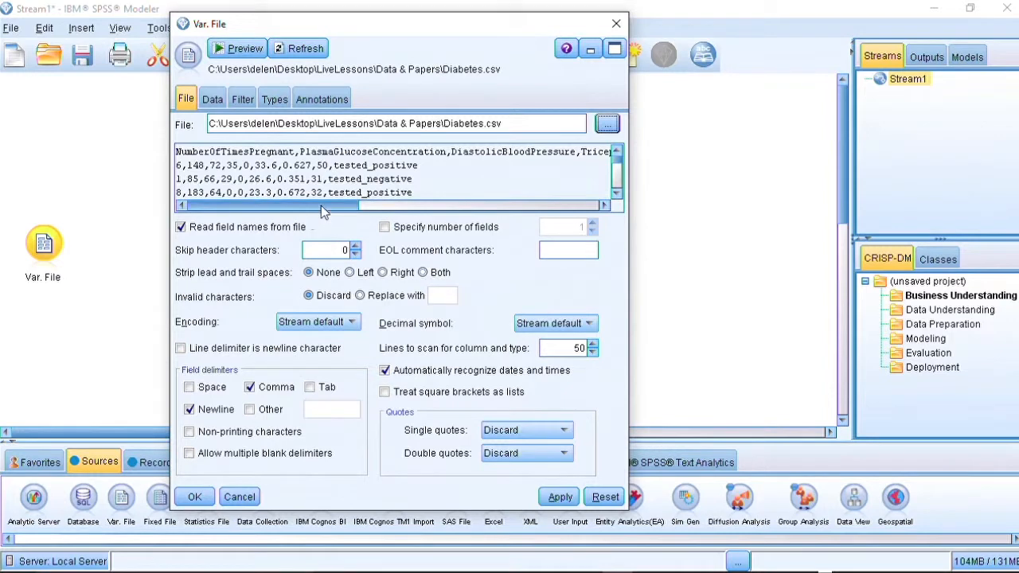
- Review the file preview and the Data, Filter and Types settings of the source node
mouse_move(321, 205)
mouse_down()
mouse_move(494, 205)
mouse_move(311, 205)
mouse_up()
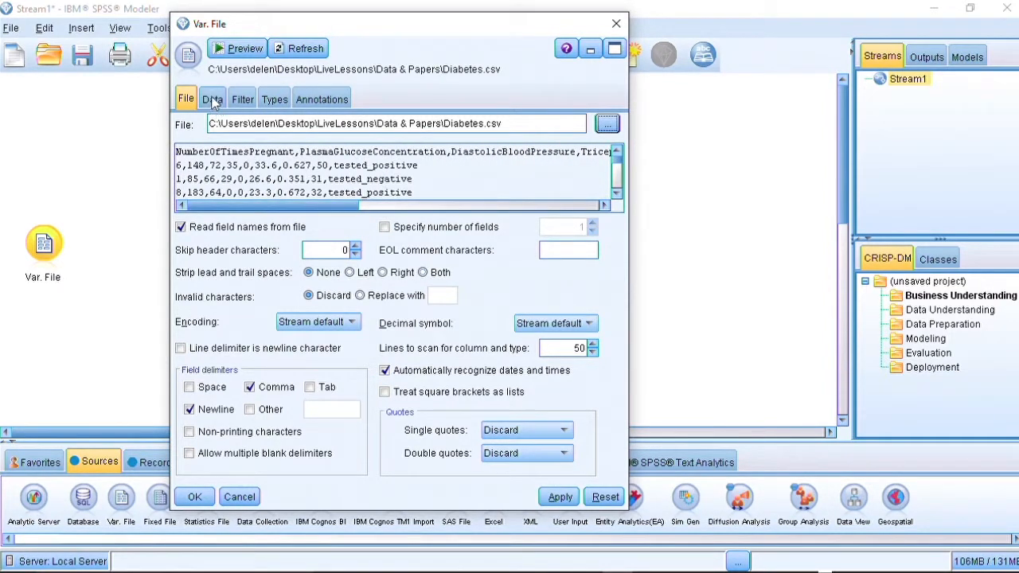
click(213, 100)
click(188, 99)
click(211, 100)
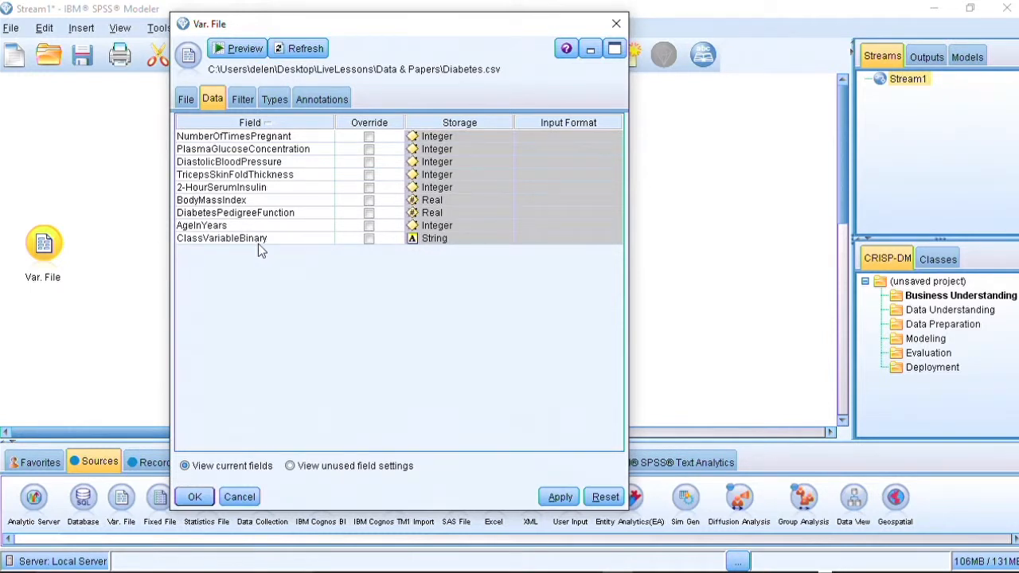
click(242, 99)
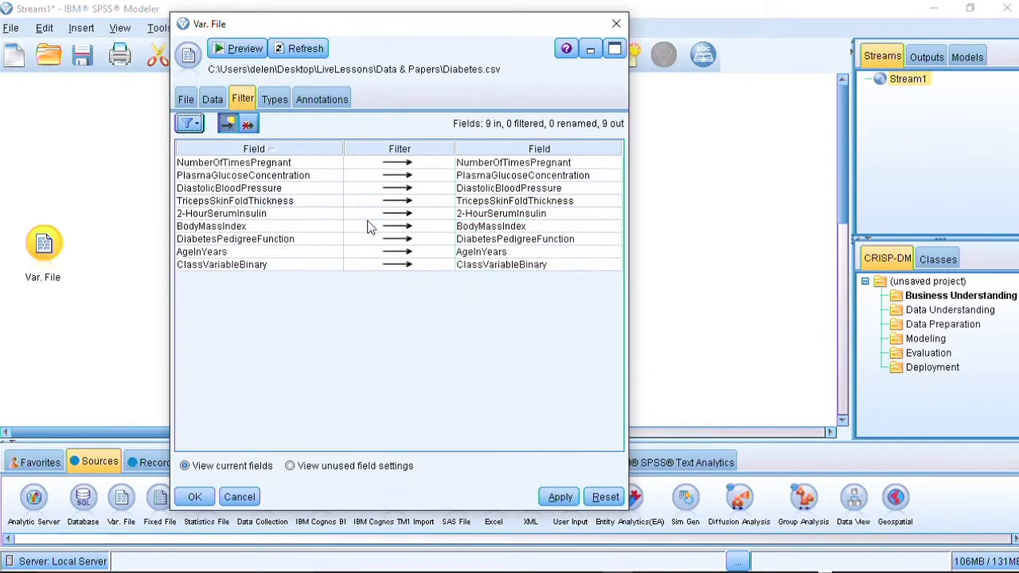
click(274, 100)
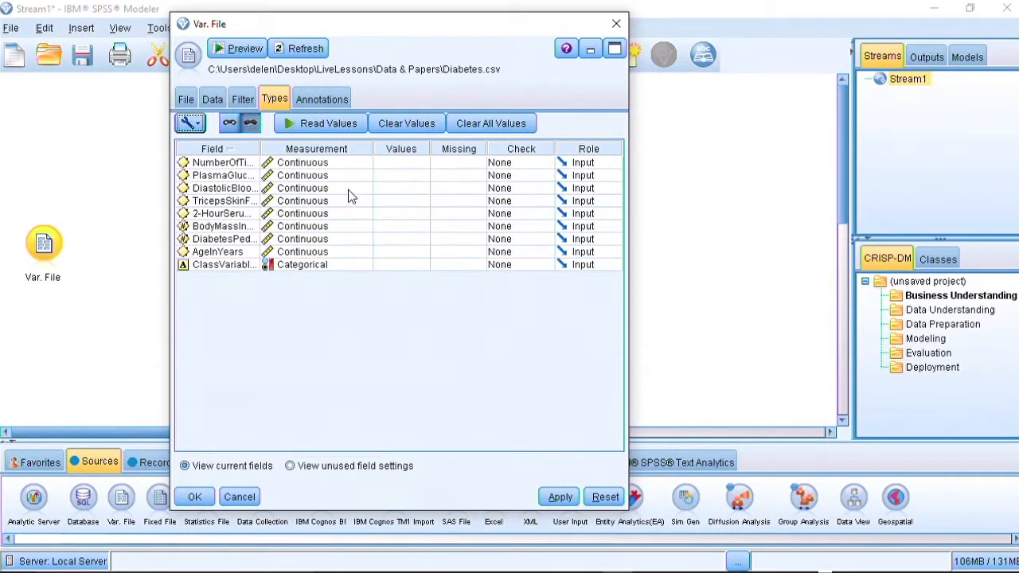
- Set ClassVariableBinary's measurement to Flag and its role to Target
drag(259, 148, 324, 149)
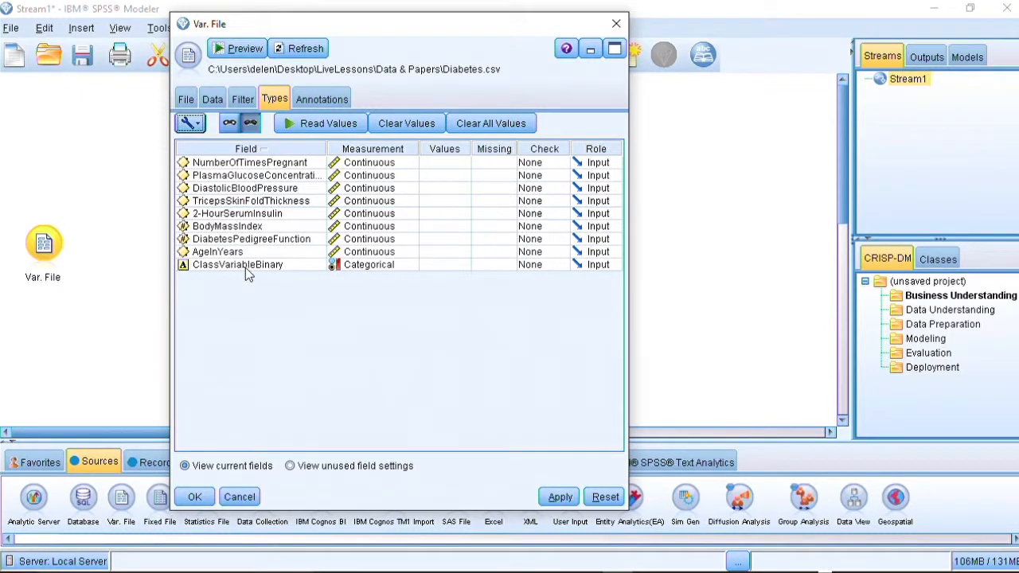
click(365, 268)
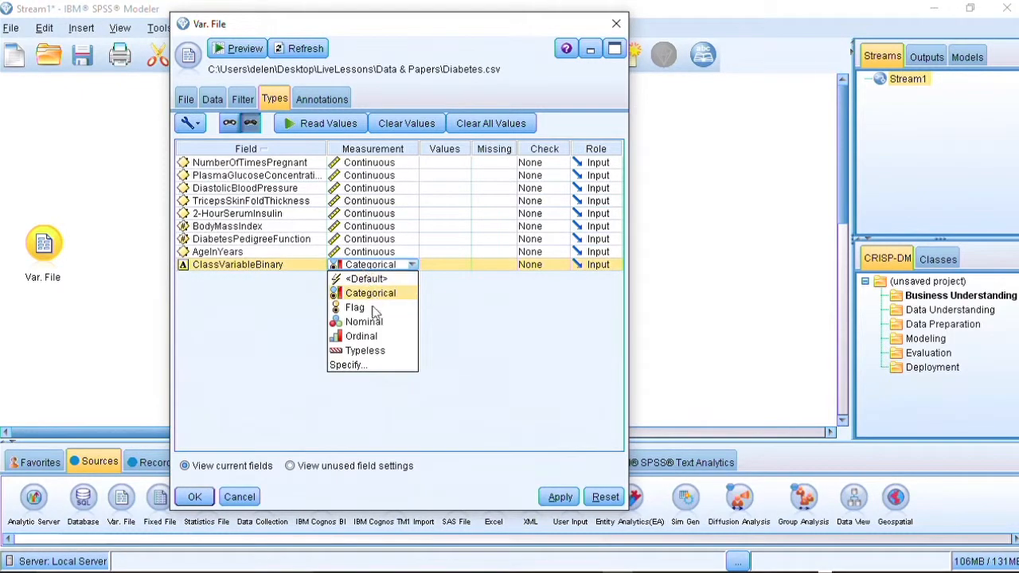
click(373, 308)
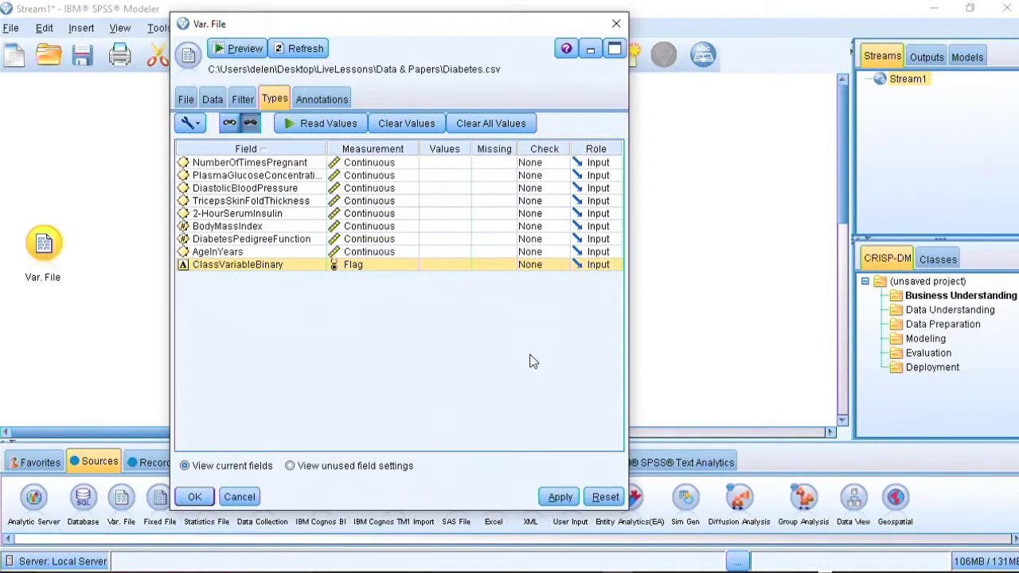
click(609, 267)
click(604, 294)
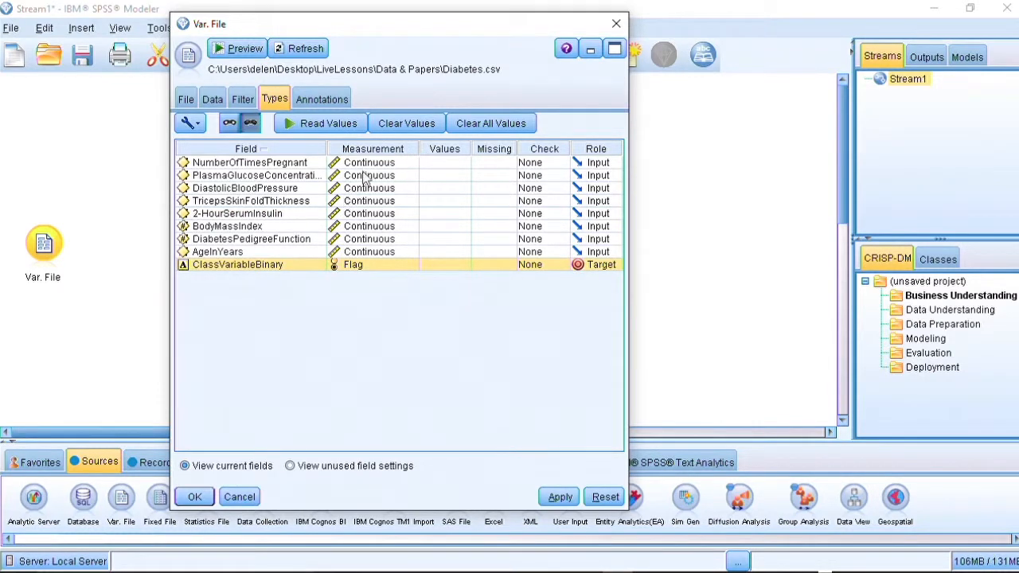
- Read values for all fields, then apply and close the source node settings
click(325, 128)
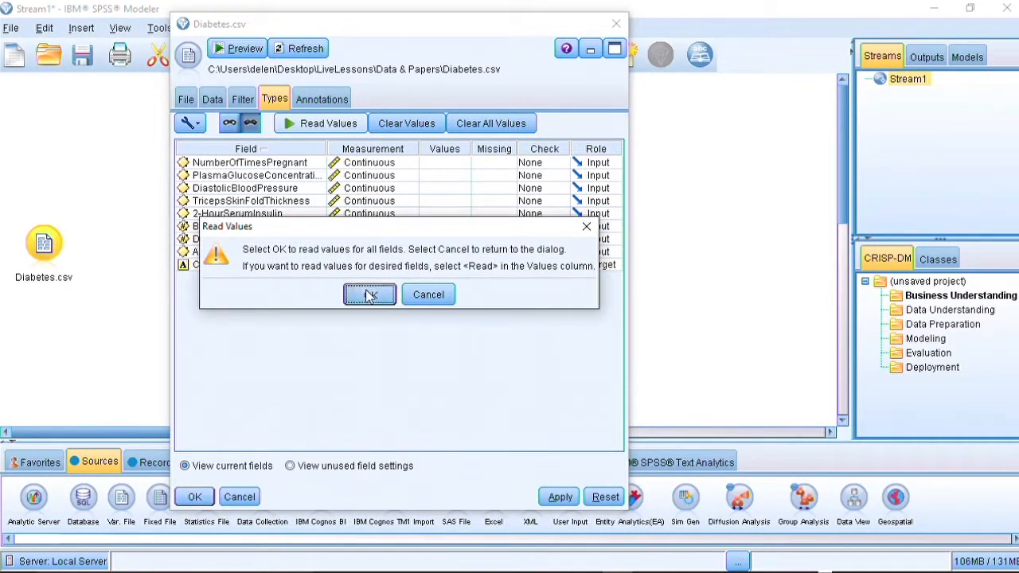
click(368, 295)
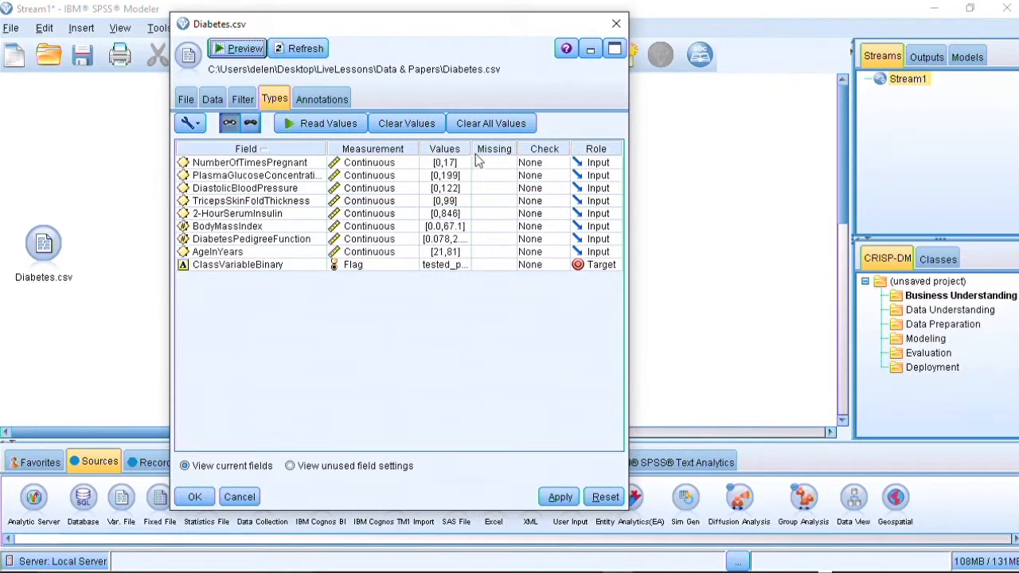
drag(471, 150, 505, 175)
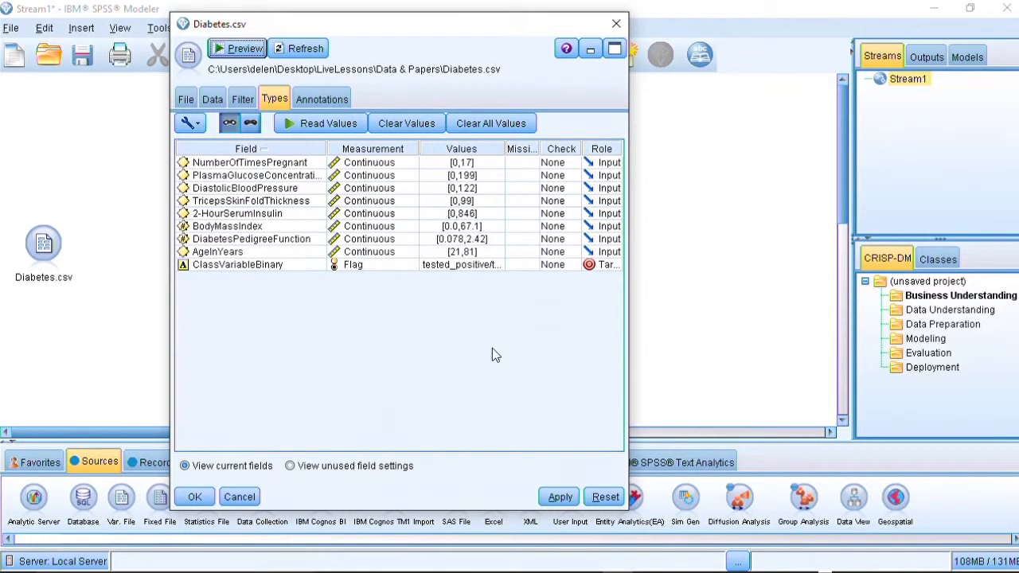
click(560, 498)
click(195, 497)
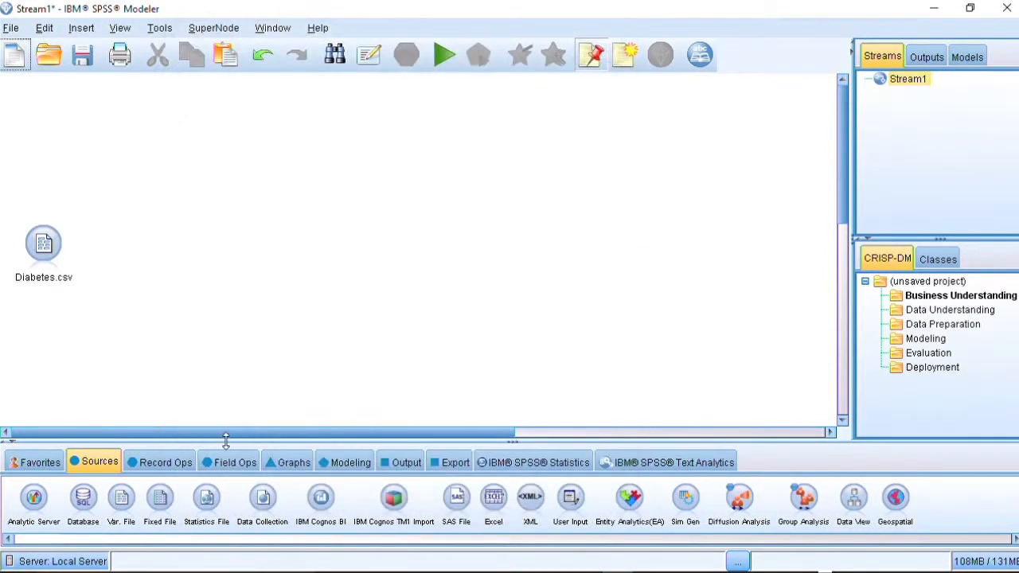
- Browse the Record Ops, Field Ops, Graphs and Modeling palettes and the modeling categories
click(174, 461)
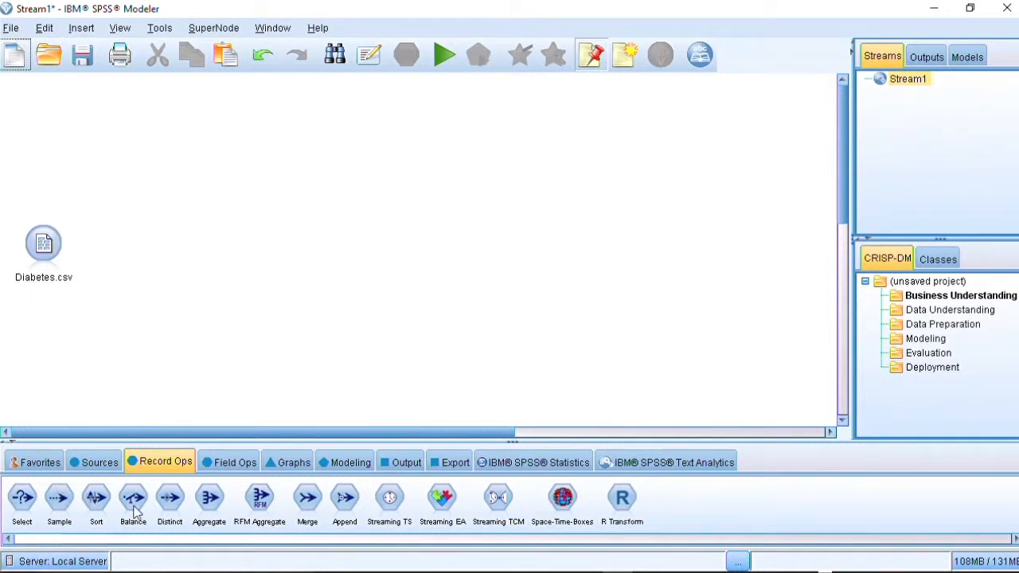
click(235, 464)
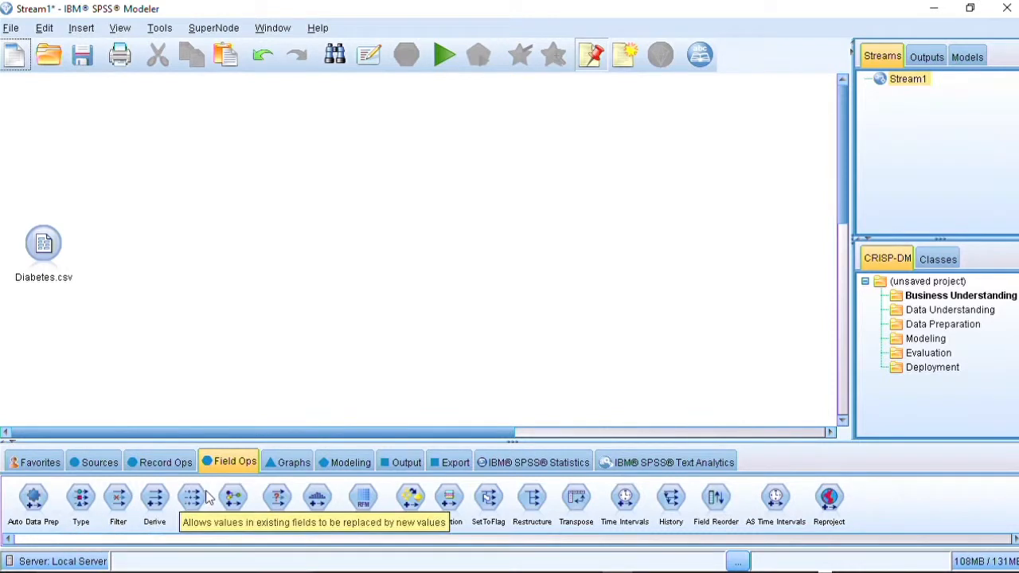
click(290, 464)
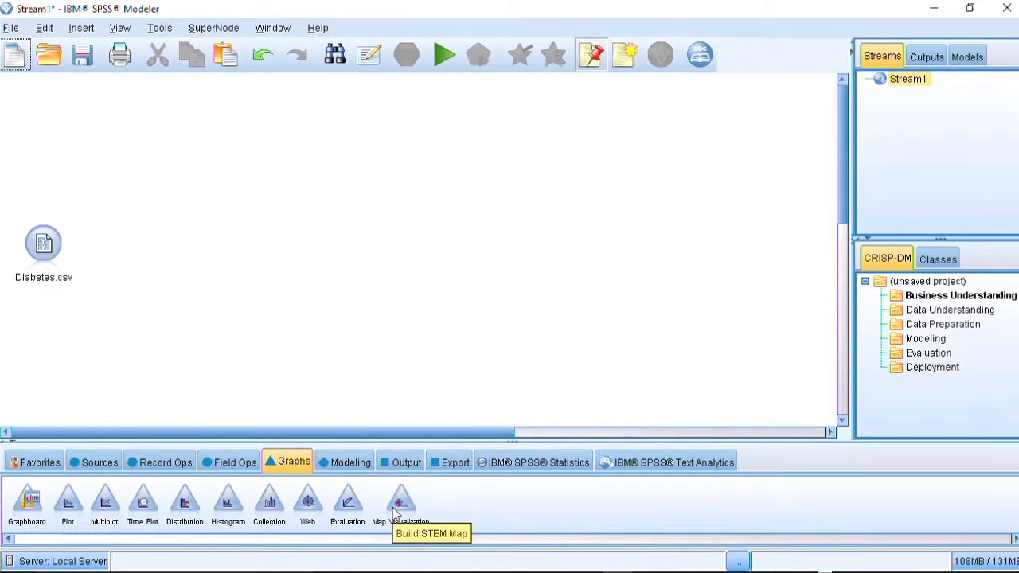
click(353, 465)
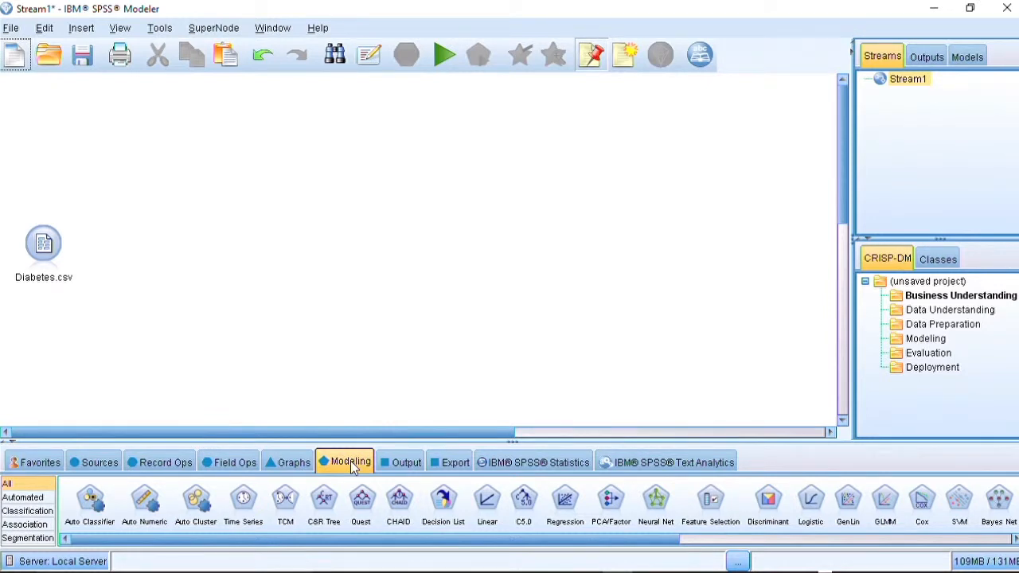
click(36, 514)
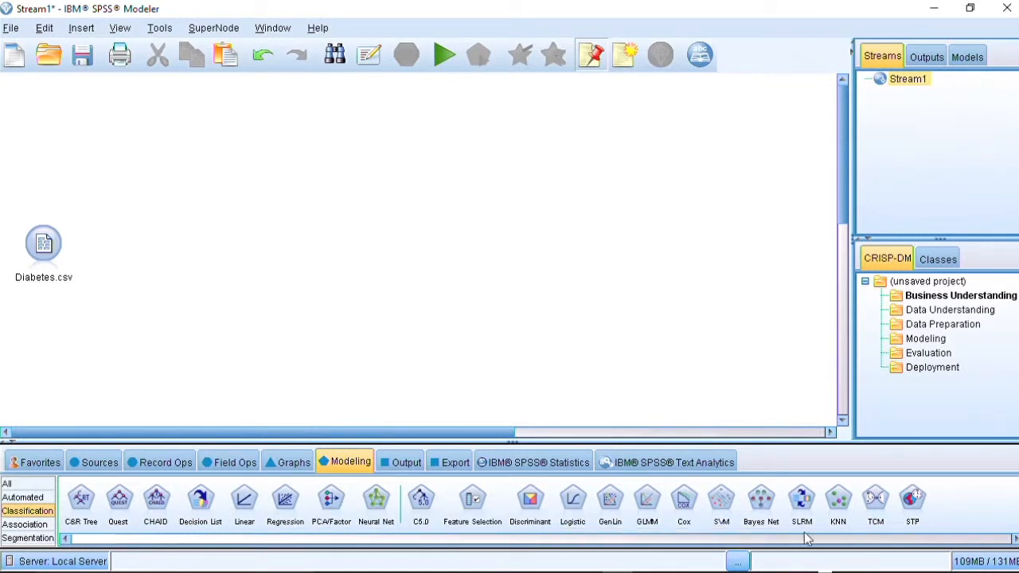
click(44, 497)
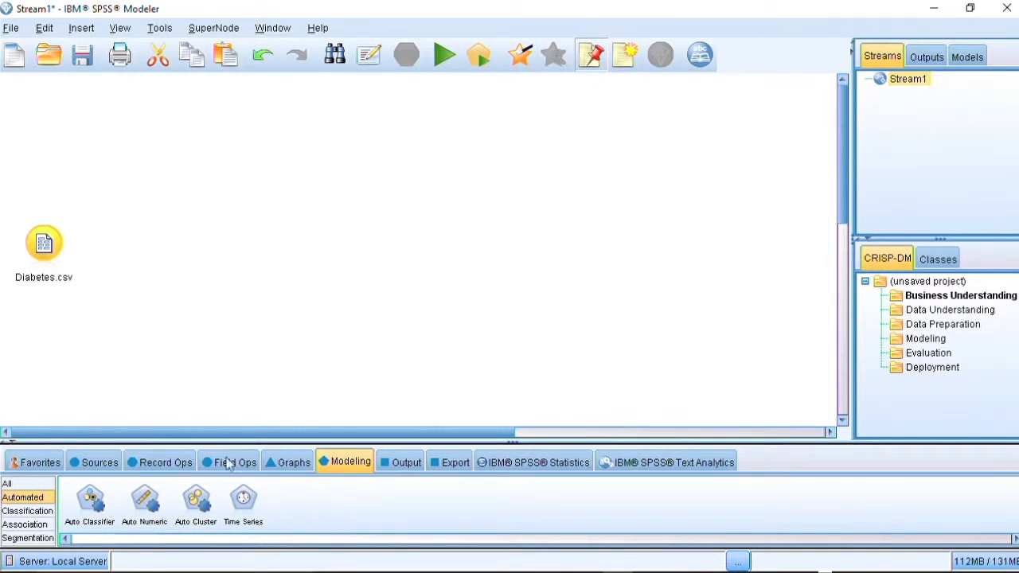
- Place an Auto Classifier node on the canvas to the right of the Diabetes.csv node
click(90, 500)
click(172, 223)
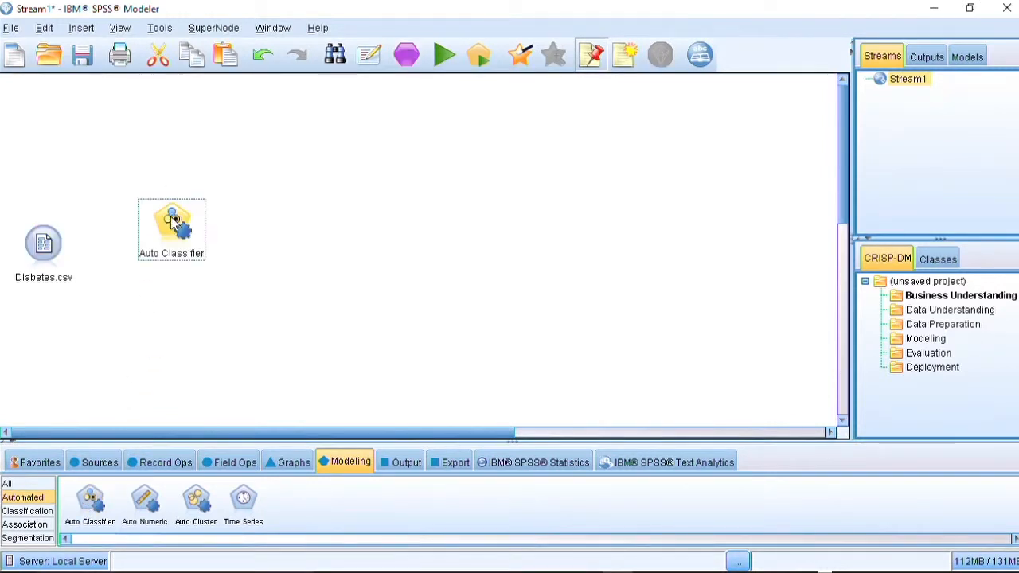
drag(172, 223, 168, 246)
- Connect the Diabetes.csv source node to the Auto Classifier node
right_click(60, 248)
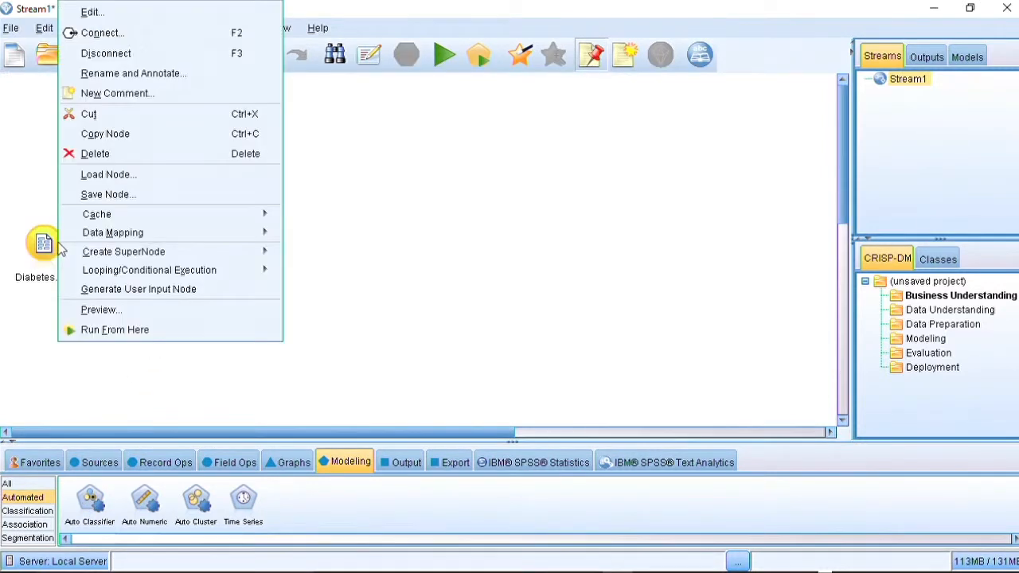
click(112, 33)
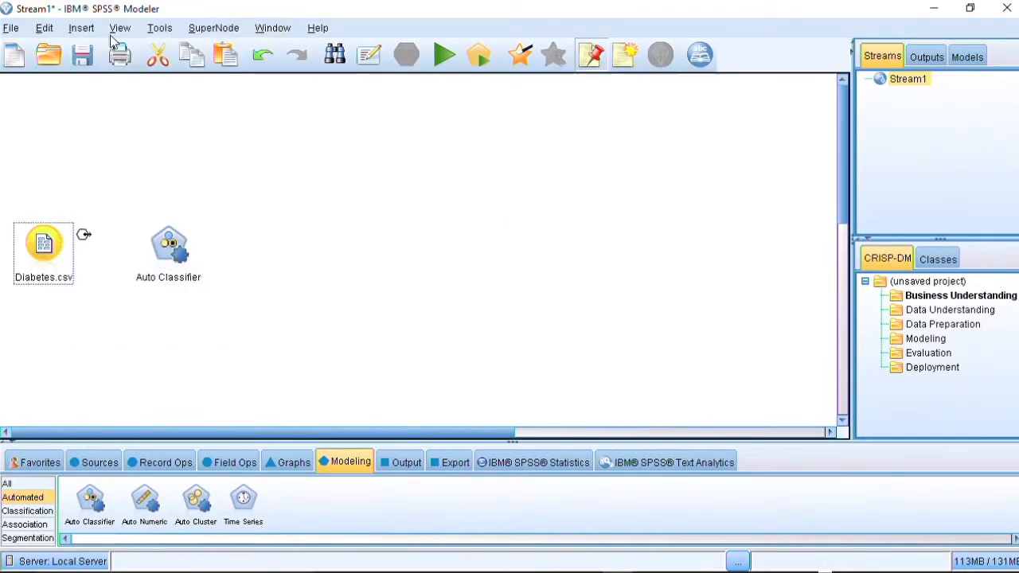
click(172, 247)
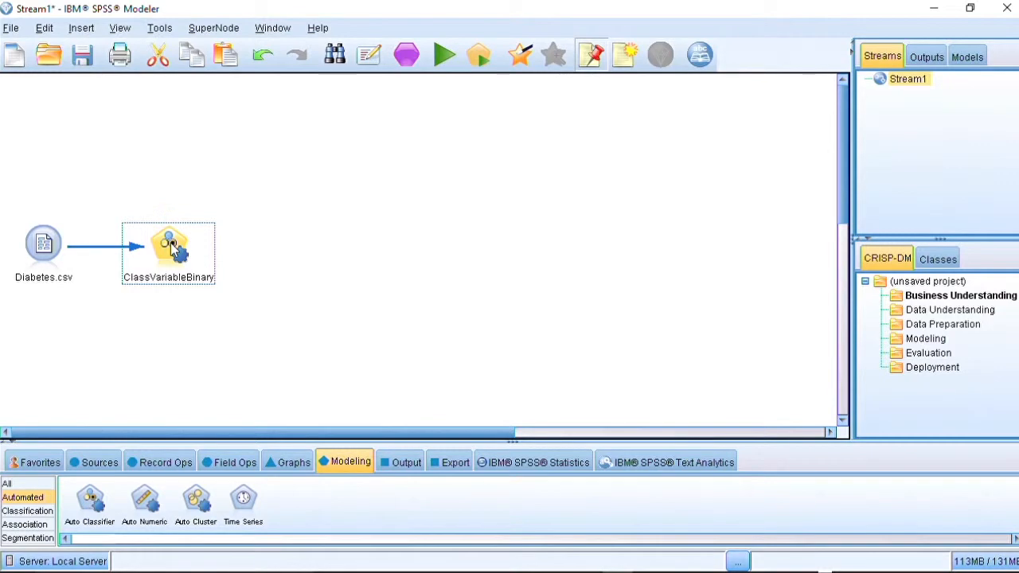
- Open the Auto Classifier settings and exclude the Decision List, Bayesian Network, Discriminant, C&R Tree, Quest and CHAID models
right_click(174, 248)
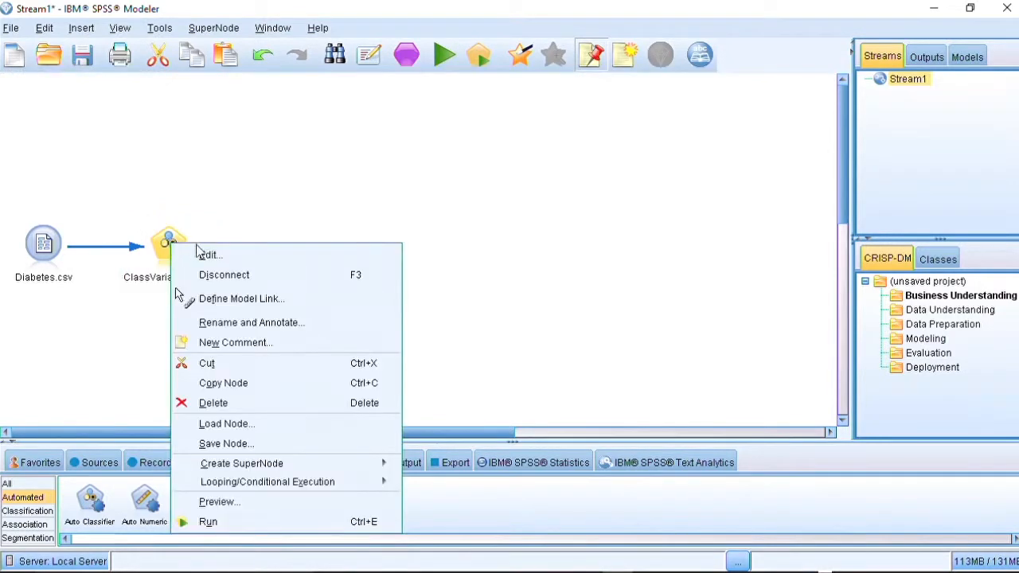
click(232, 257)
drag(347, 104, 519, 61)
click(349, 137)
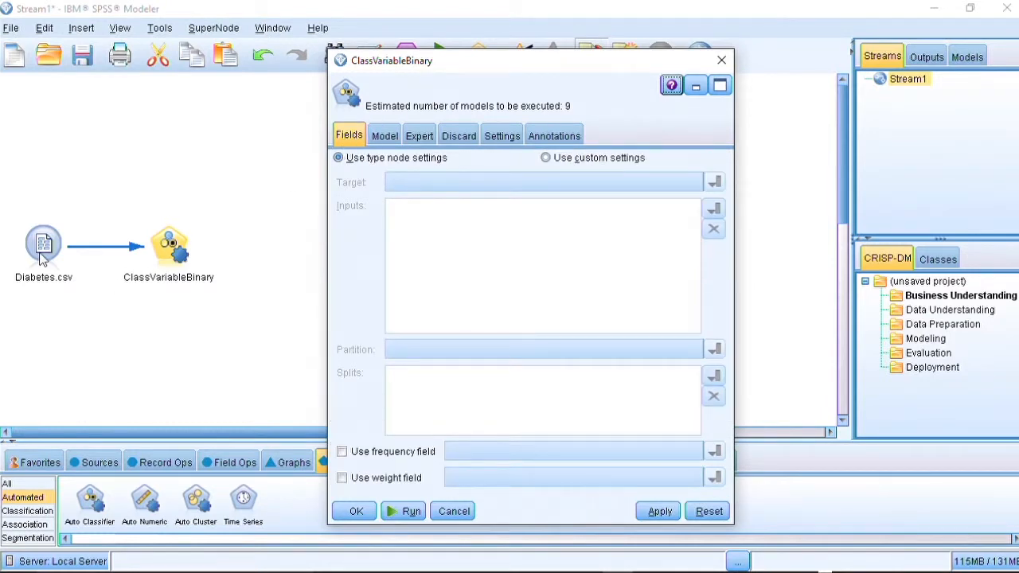
click(385, 137)
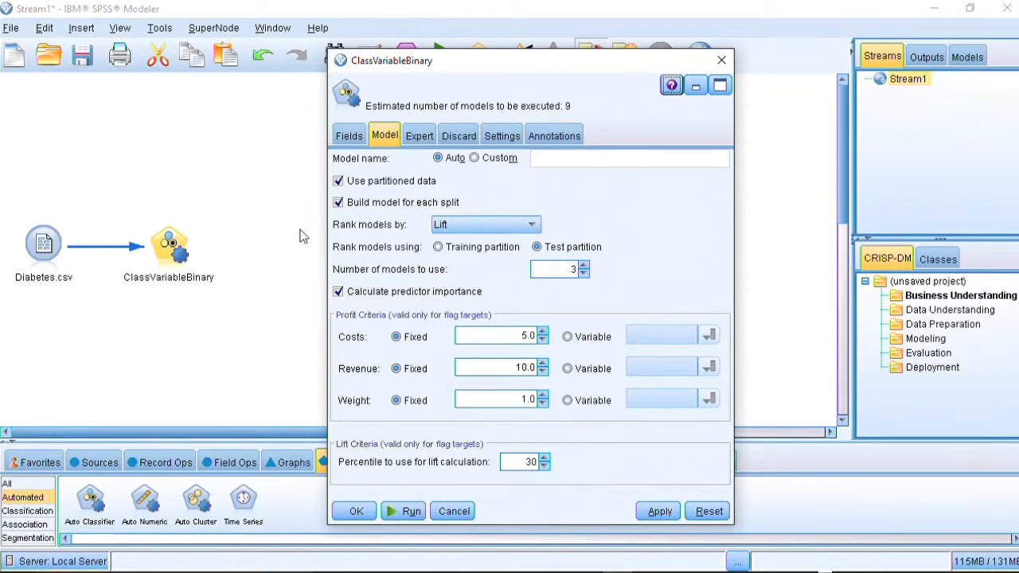
click(419, 137)
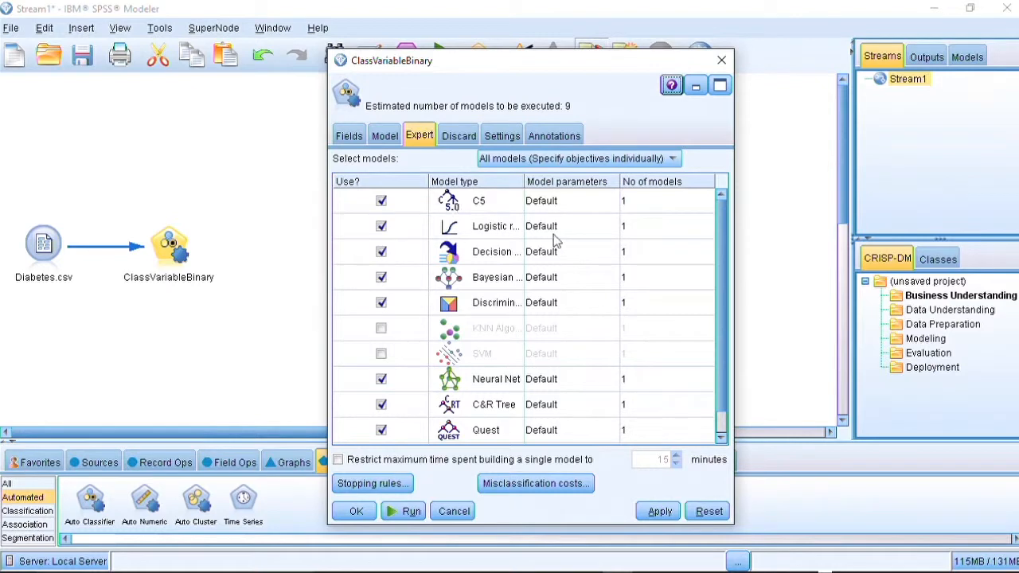
click(380, 252)
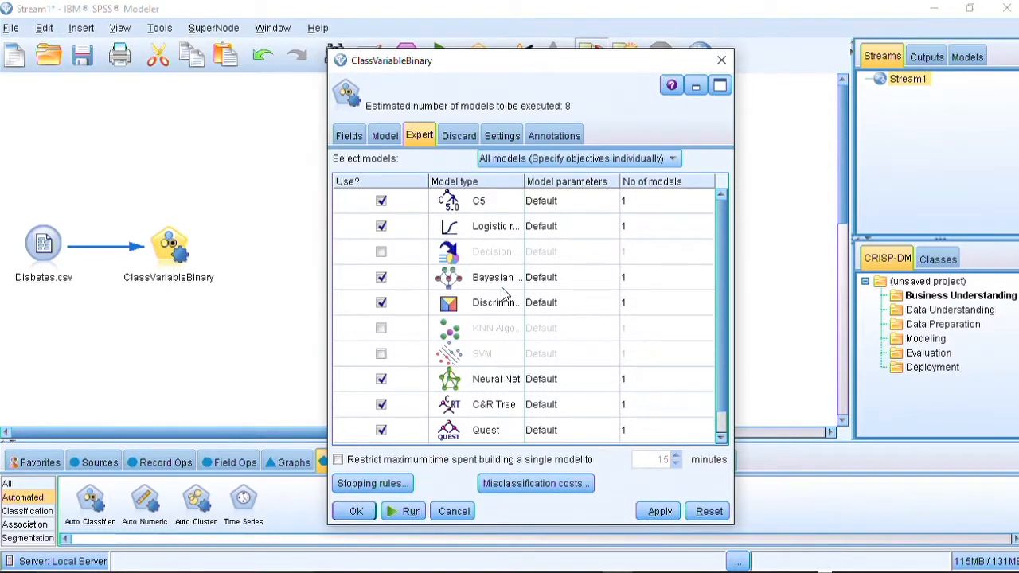
click(382, 278)
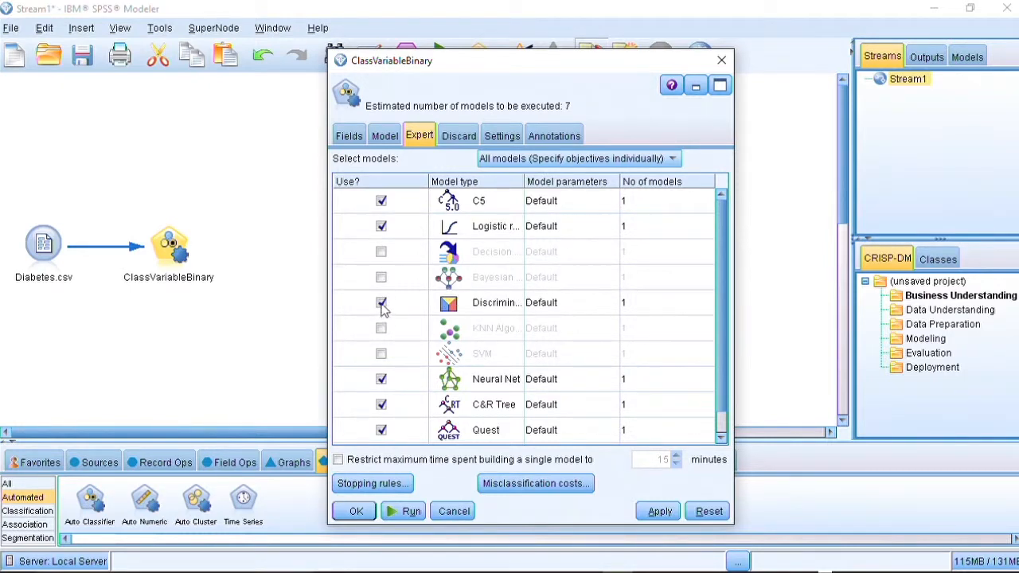
click(382, 303)
scroll(716, 367, down, 1)
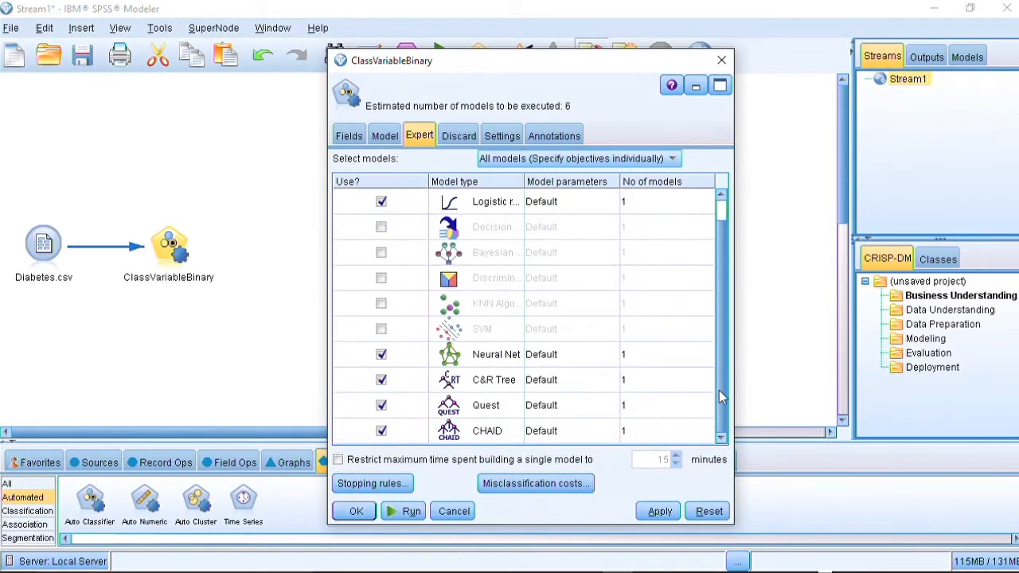
click(382, 381)
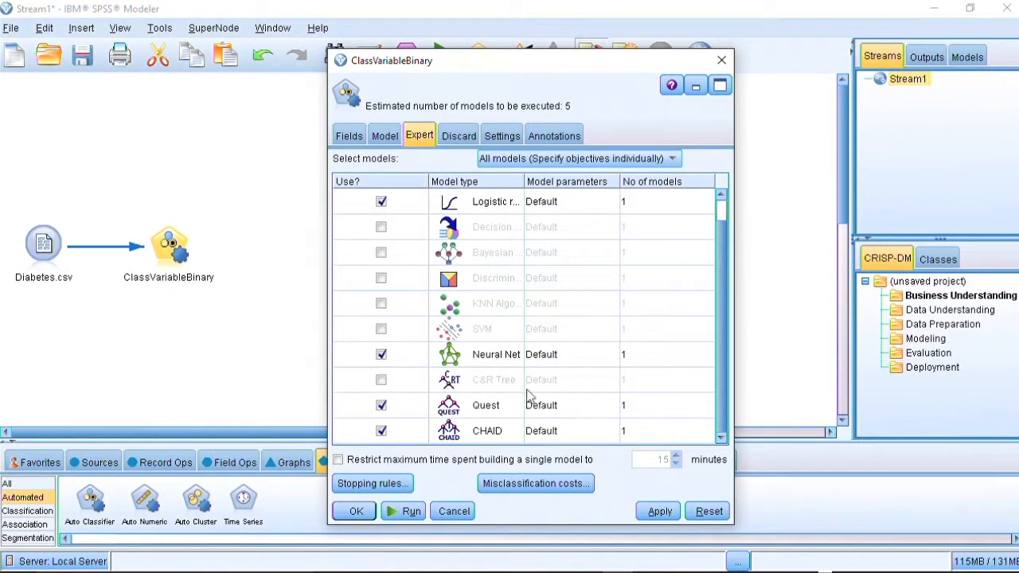
click(381, 406)
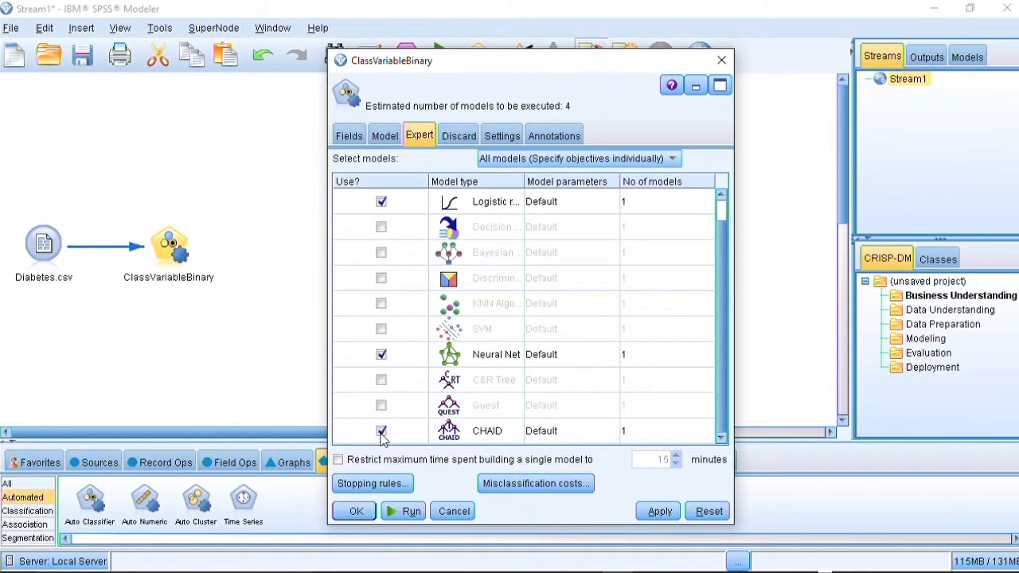
click(382, 431)
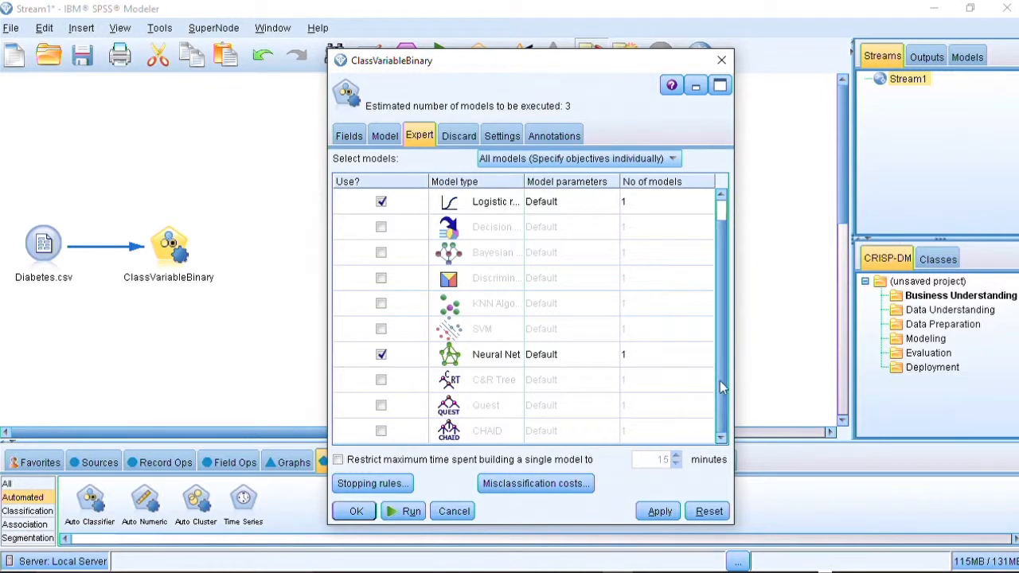
- Review the Model, Expert and Discard tabs, then apply the settings and run the Auto Classifier
drag(721, 382, 734, 303)
click(385, 137)
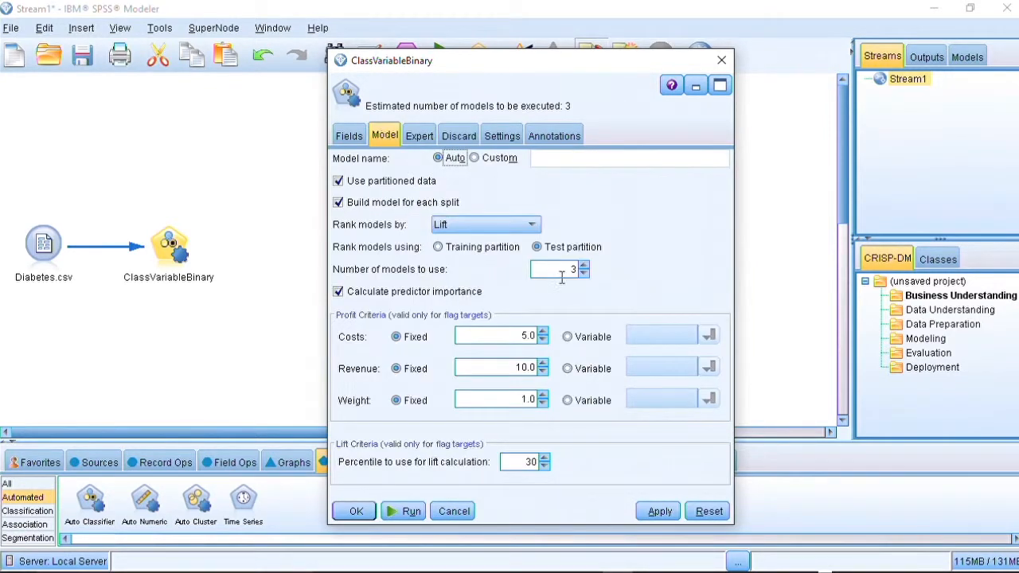
click(420, 137)
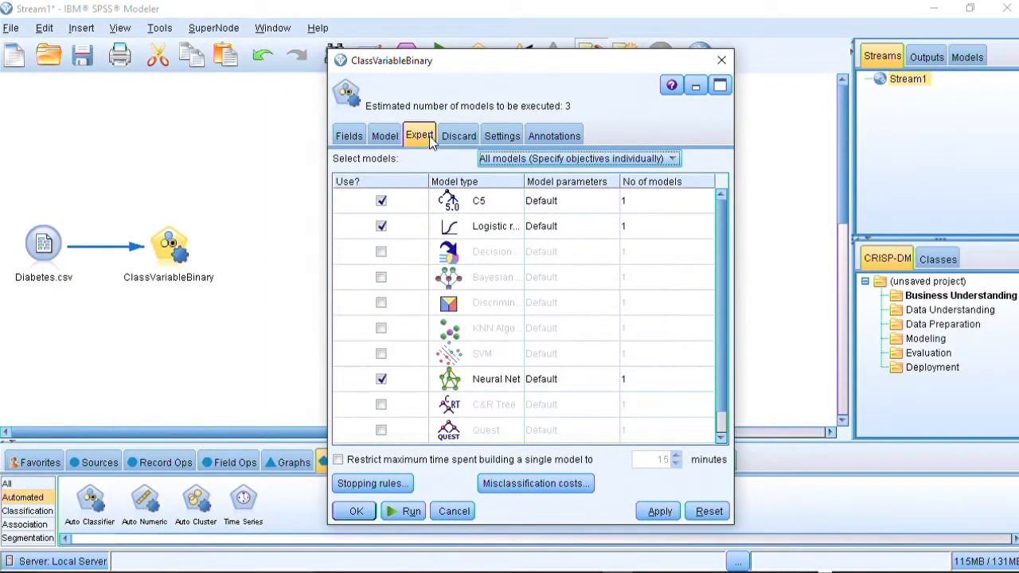
click(458, 137)
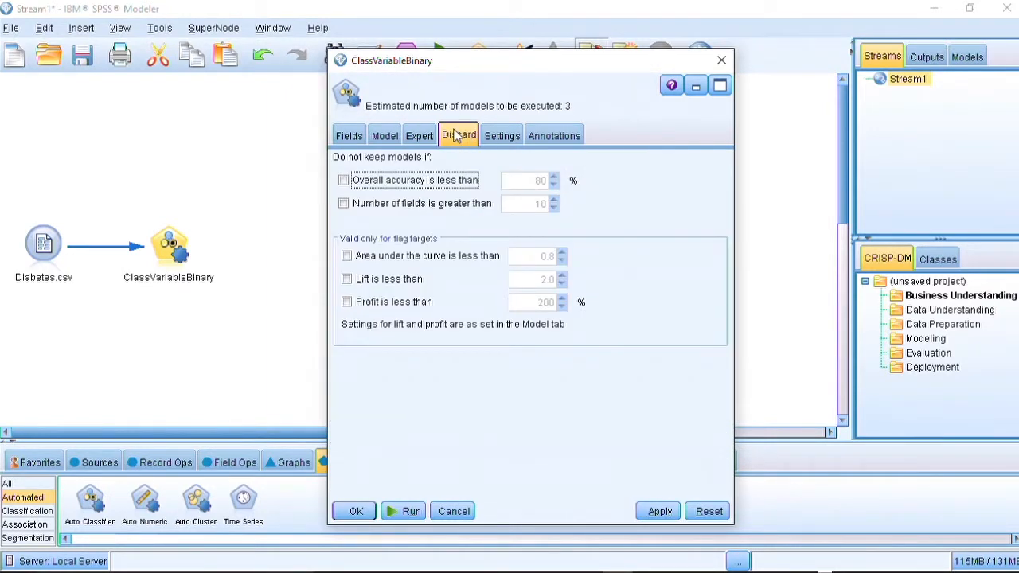
click(495, 137)
click(420, 140)
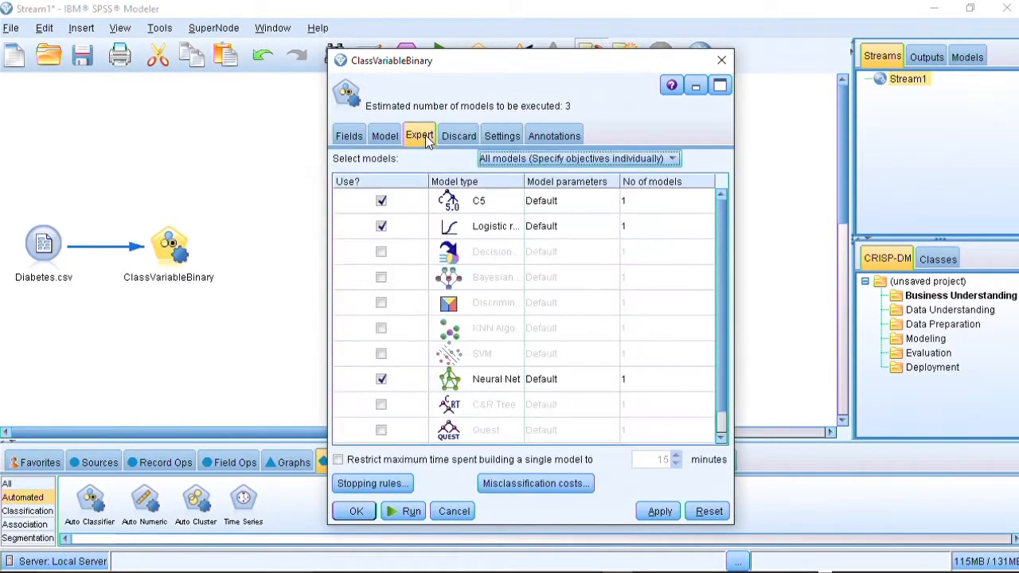
click(659, 512)
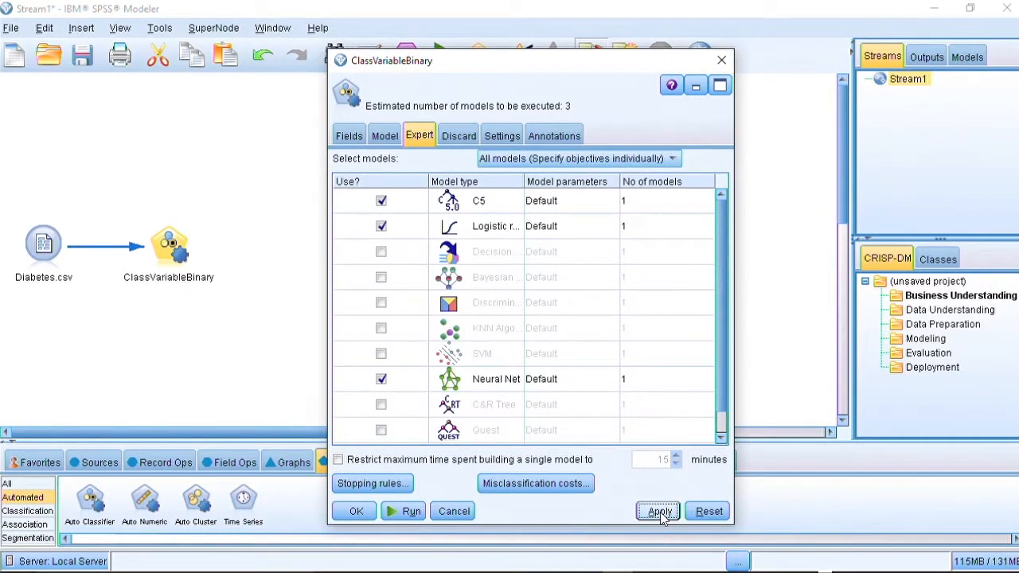
click(409, 512)
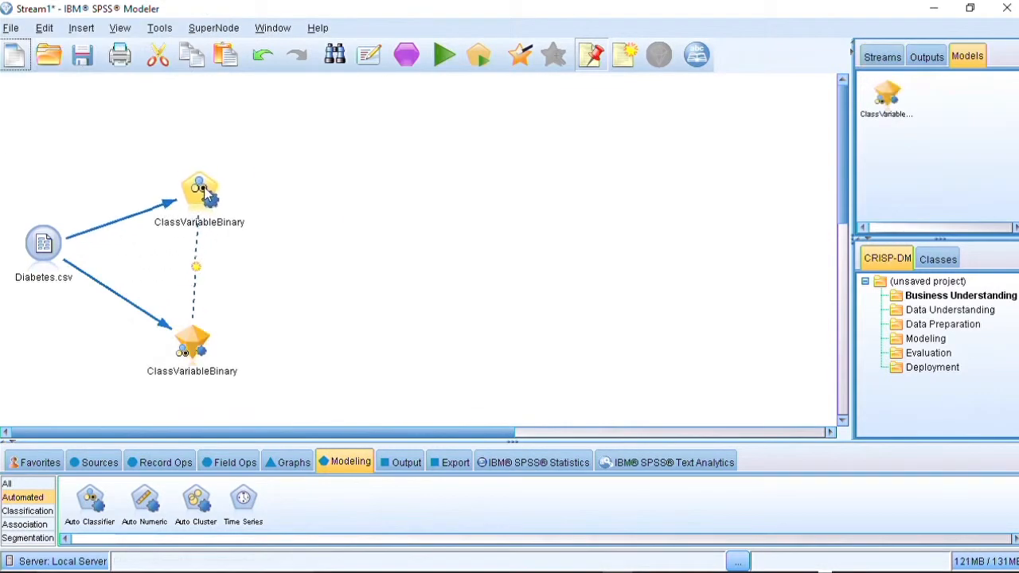
- Open the generated model nugget and examine the ranked models and their accuracy, lift and profit columns
drag(211, 338, 205, 316)
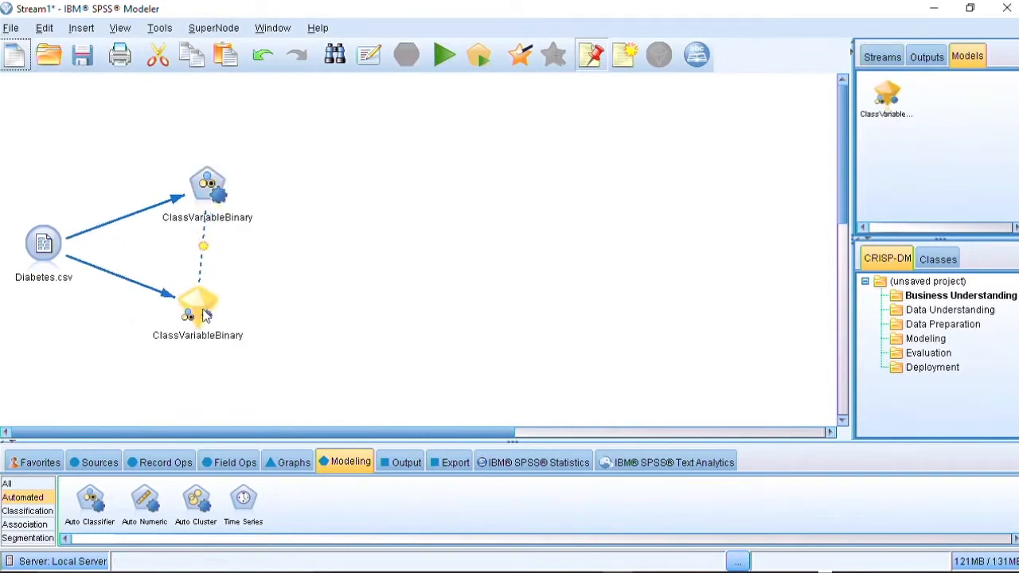
click(206, 316)
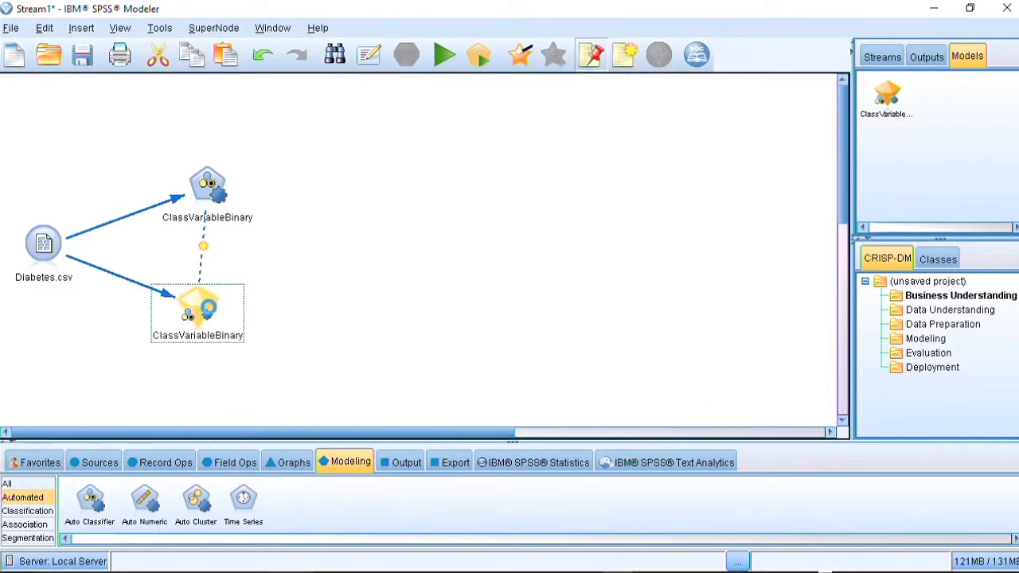
double_click(205, 311)
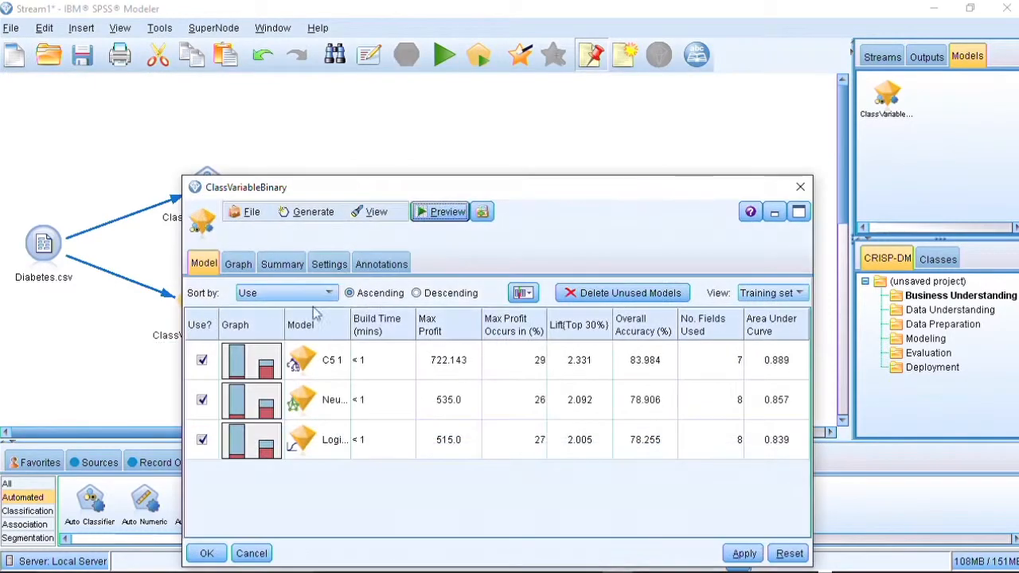
drag(565, 191, 592, 96)
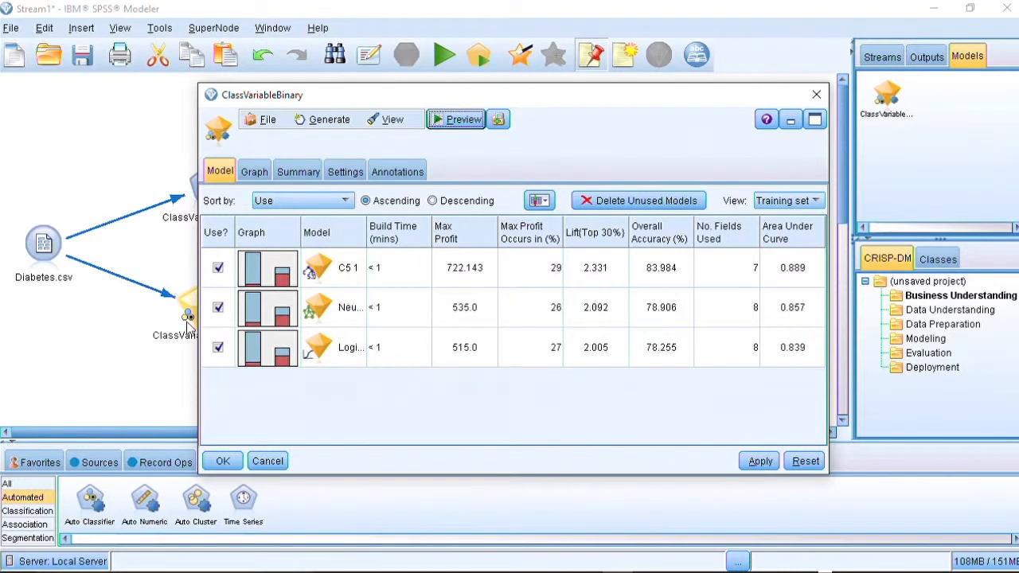
drag(200, 315, 125, 316)
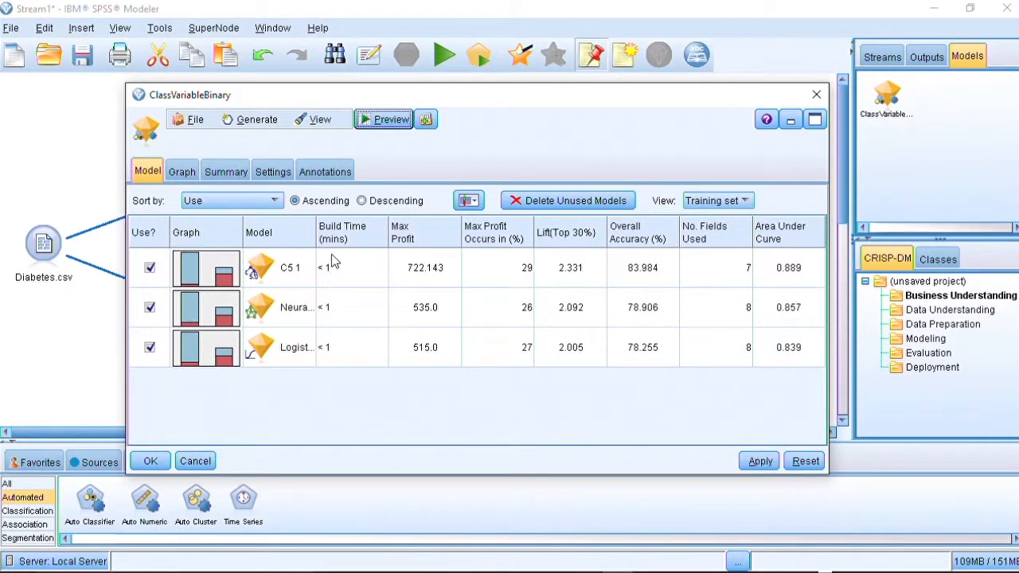
drag(312, 228, 383, 231)
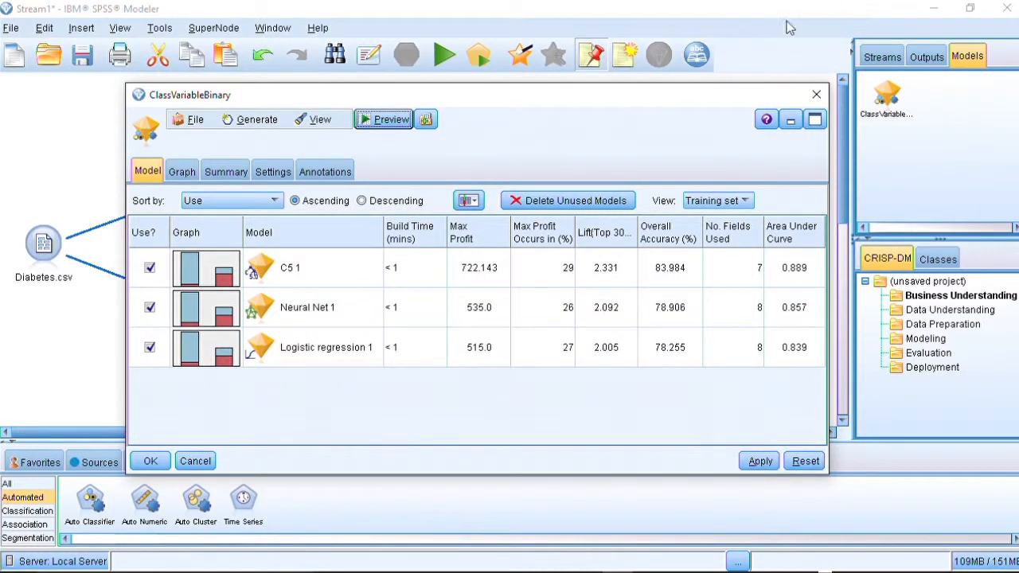
drag(517, 96, 676, 67)
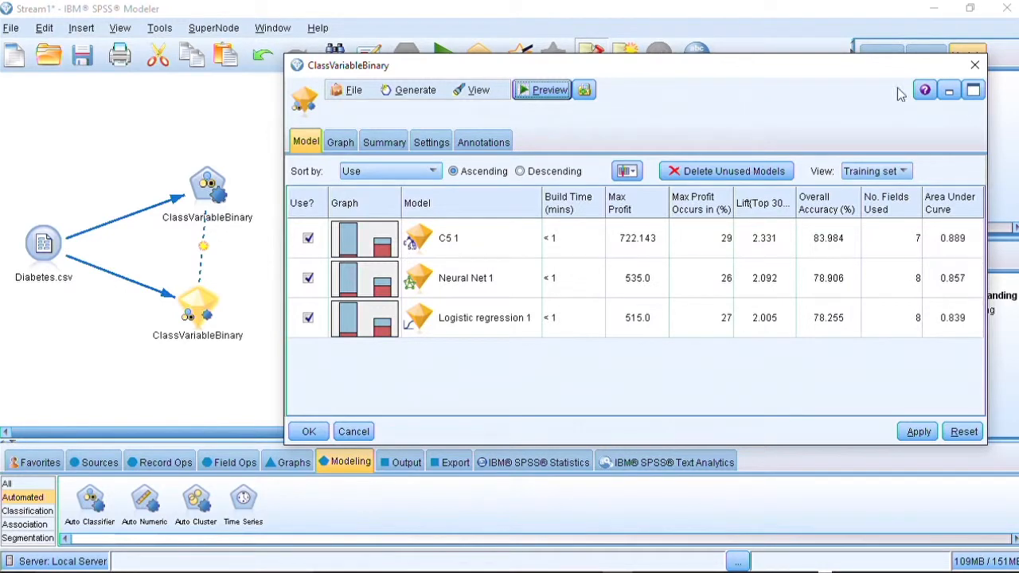
drag(819, 69, 782, 57)
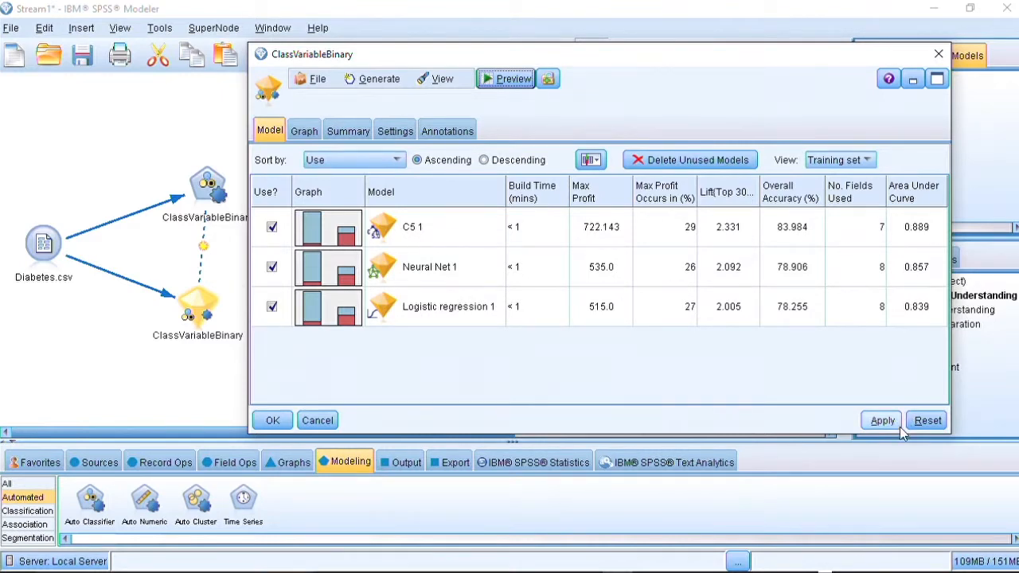
click(939, 56)
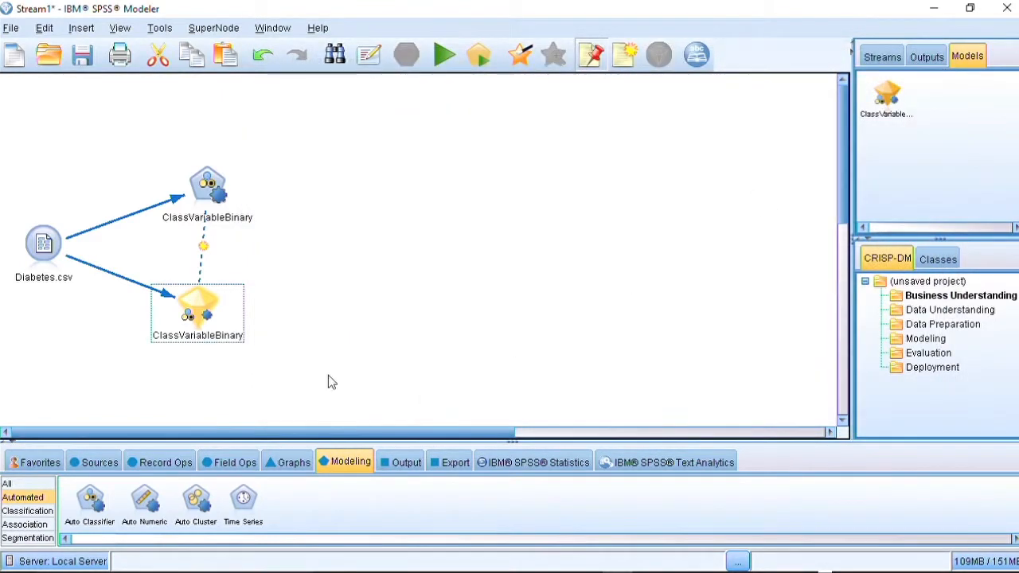
- Rearrange the nugget and Auto Classifier nodes, then place a C5.0 classification node below Diabetes.csv
drag(203, 306, 386, 249)
drag(205, 184, 201, 137)
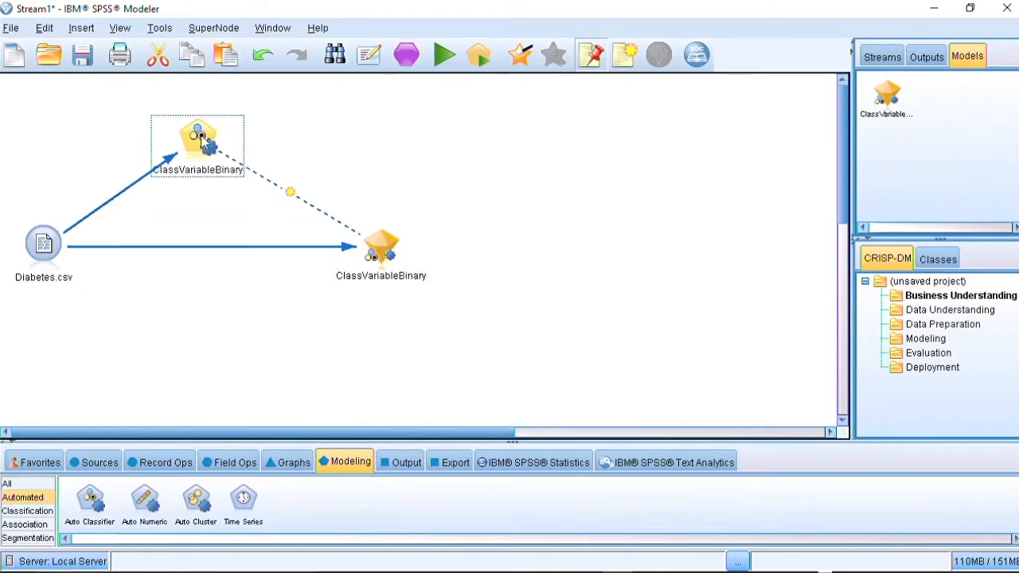
click(25, 486)
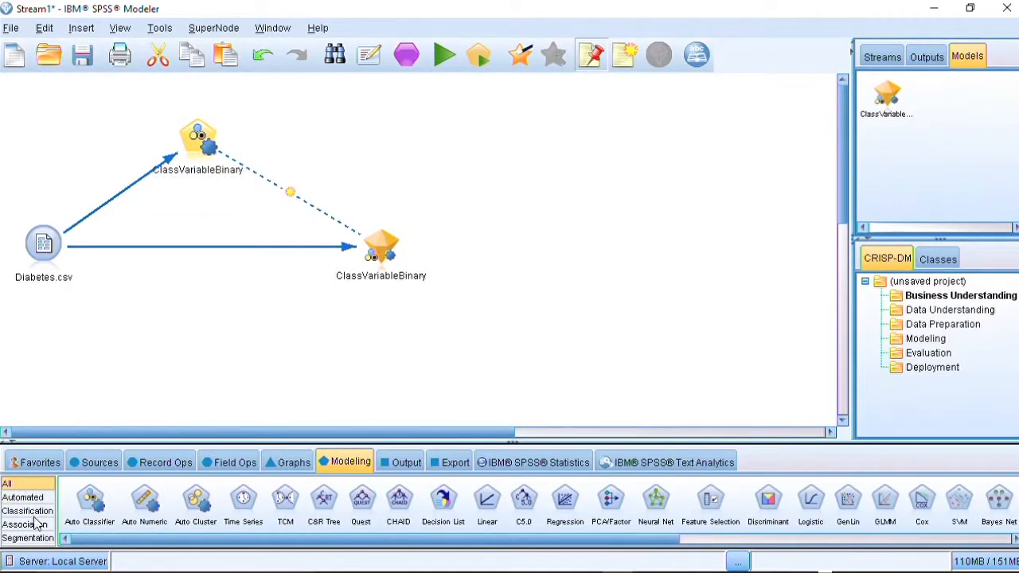
click(37, 511)
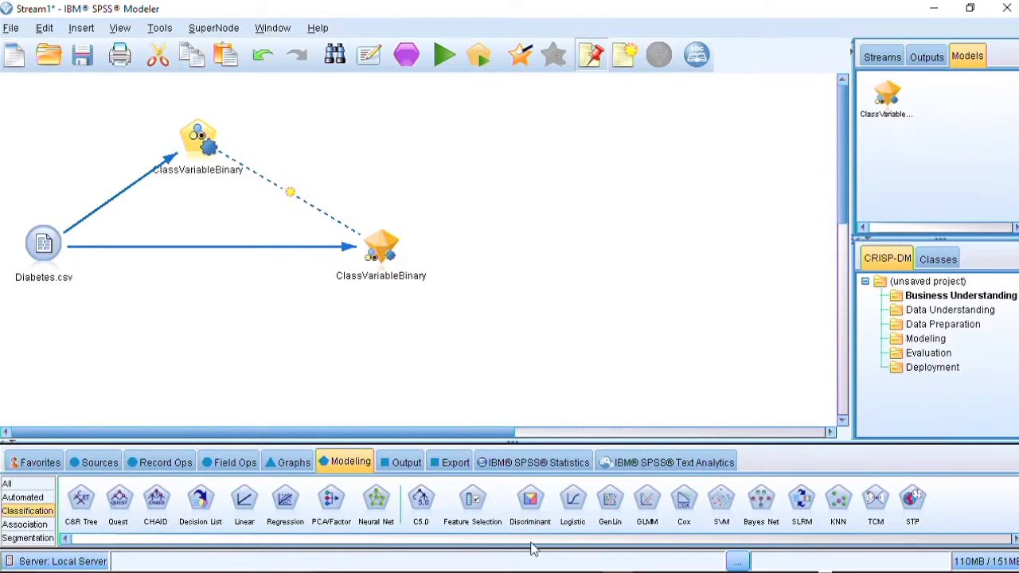
click(420, 499)
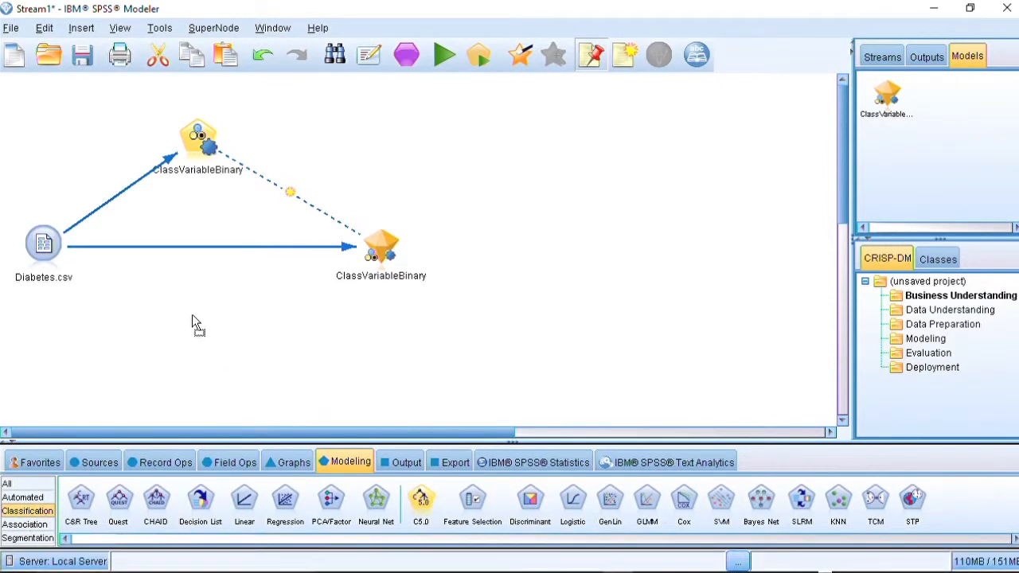
click(191, 322)
- Connect Diabetes.csv to the C5.0 node and run it to build the C5.0 model
right_click(51, 248)
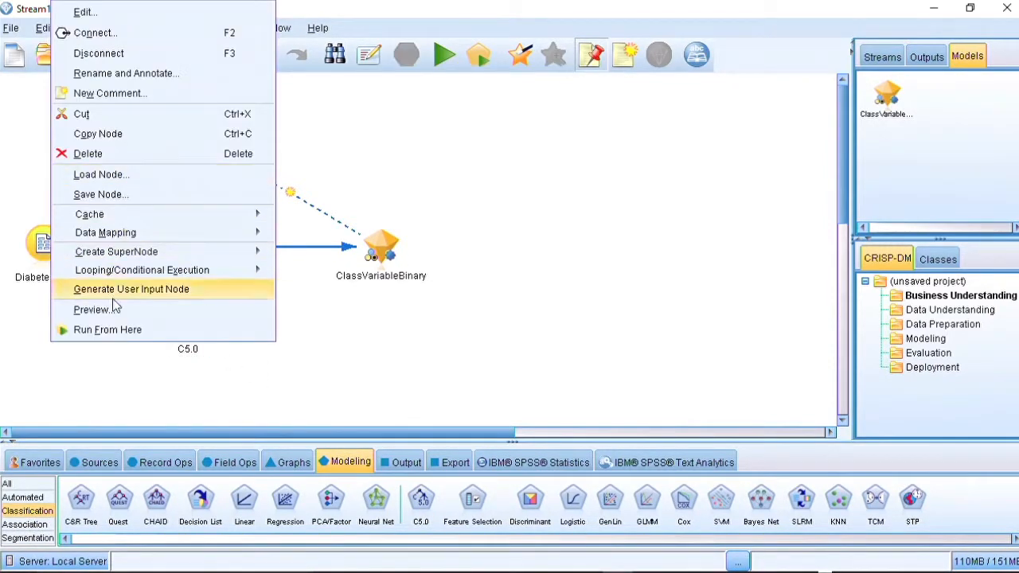
click(94, 33)
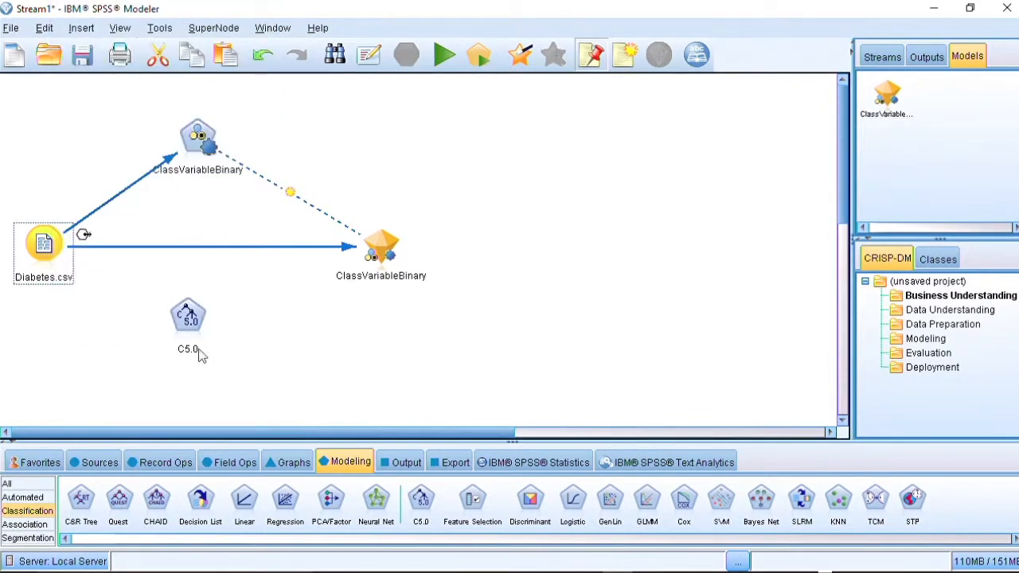
click(188, 320)
right_click(191, 320)
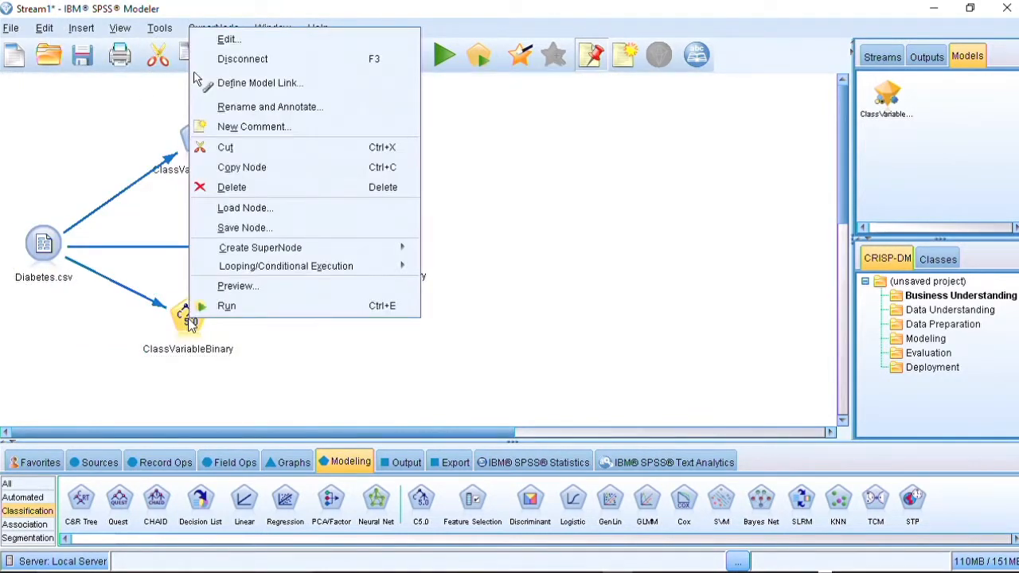
click(251, 315)
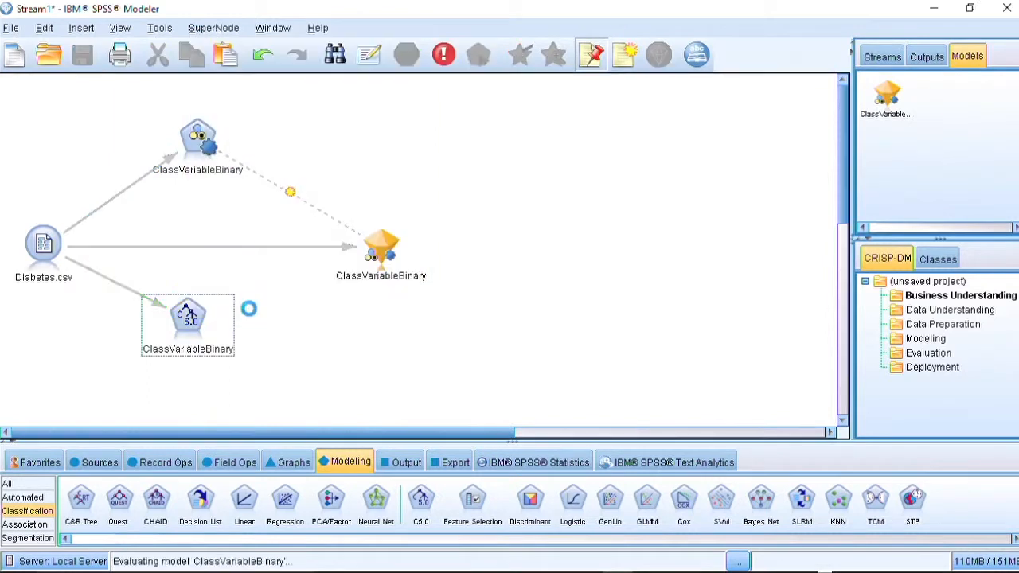
- Reposition the C5.0 node and its model nugget, and add an Analysis output node to the canvas
drag(204, 305, 243, 273)
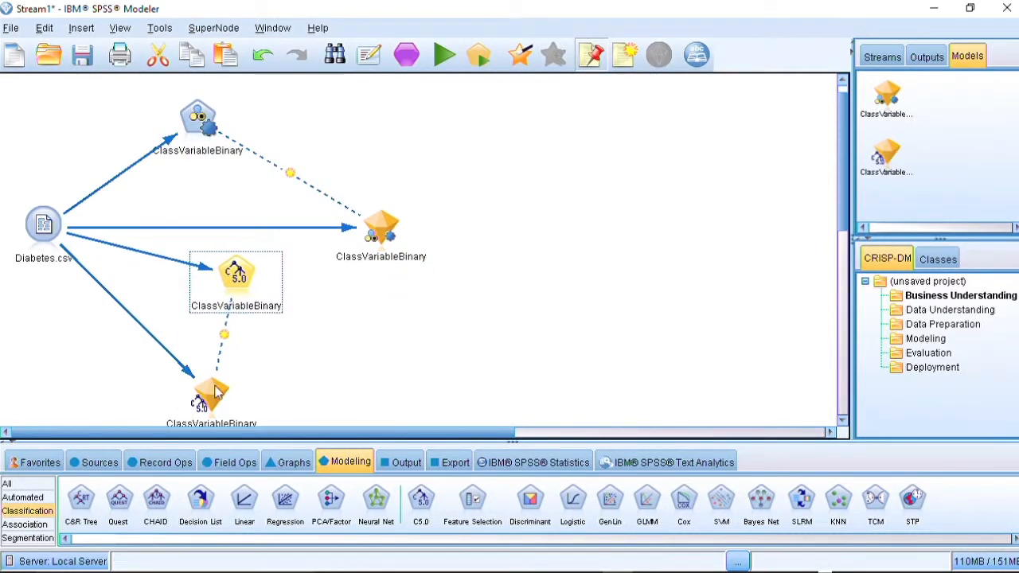
drag(213, 388, 230, 365)
click(520, 365)
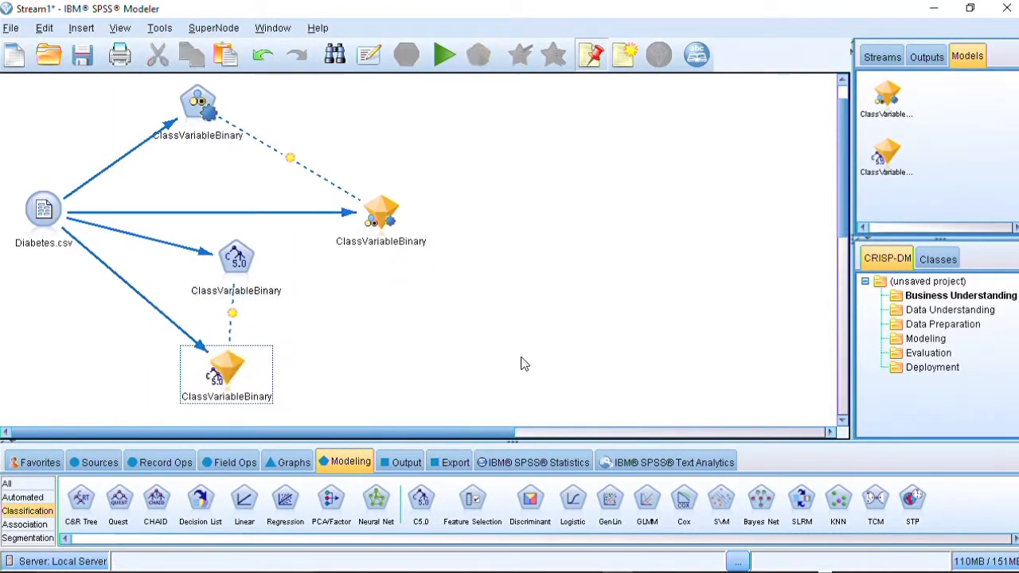
click(408, 465)
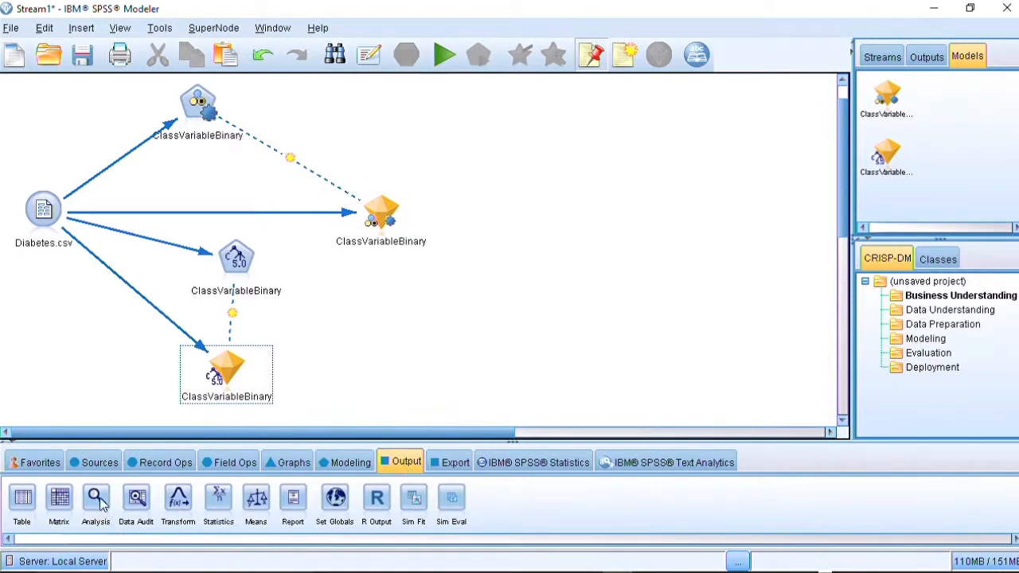
drag(96, 499, 306, 330)
drag(348, 390, 351, 368)
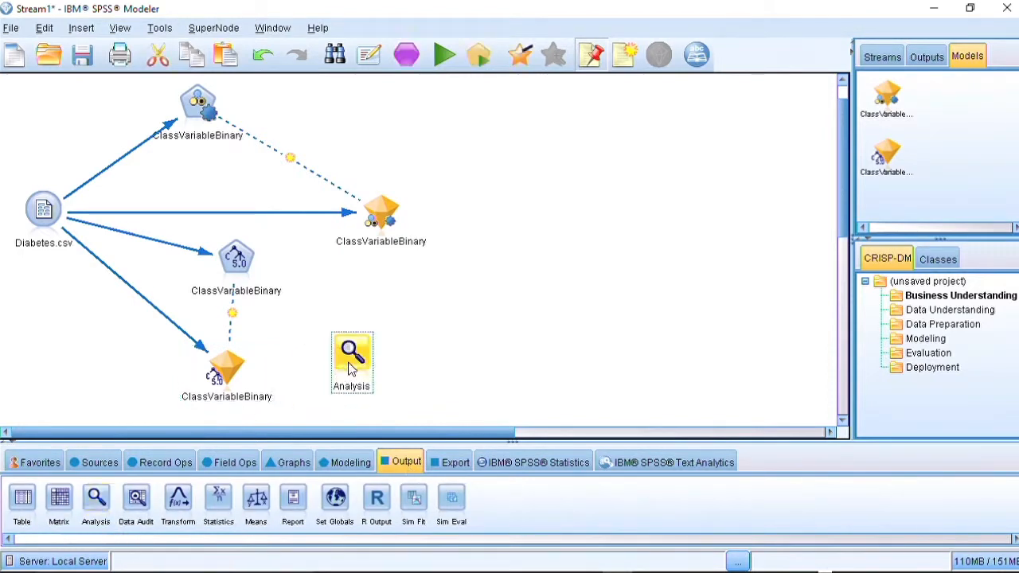
- Connect the C5.0 model nugget to the Analysis node and move the Analysis node beside it
right_click(247, 378)
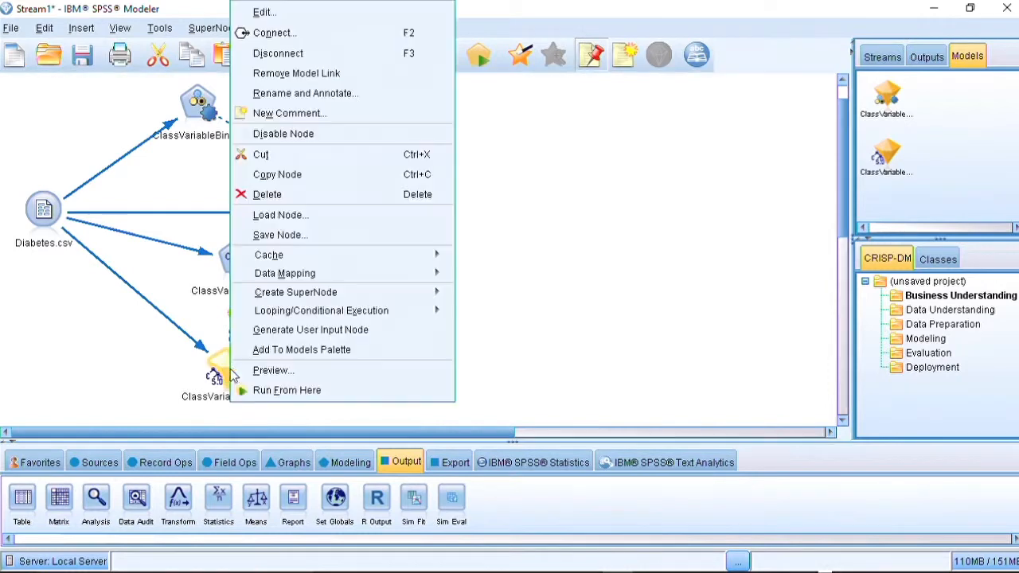
click(354, 33)
click(355, 351)
drag(354, 352, 430, 353)
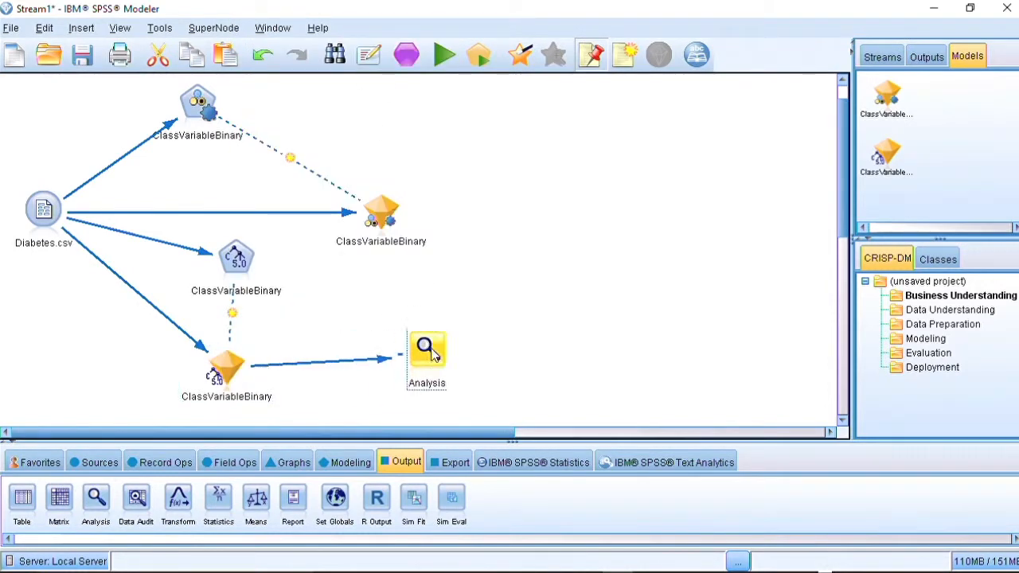
- Run the Analysis node with coincidence matrices and the AUC & Gini evaluation metric enabled, then review and close the results
right_click(430, 354)
click(503, 77)
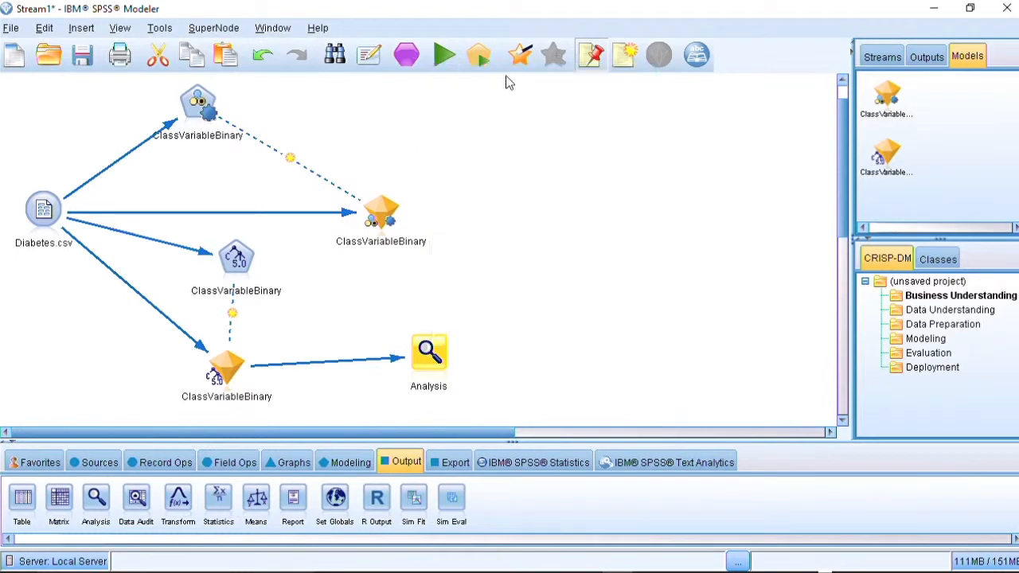
drag(511, 132, 633, 82)
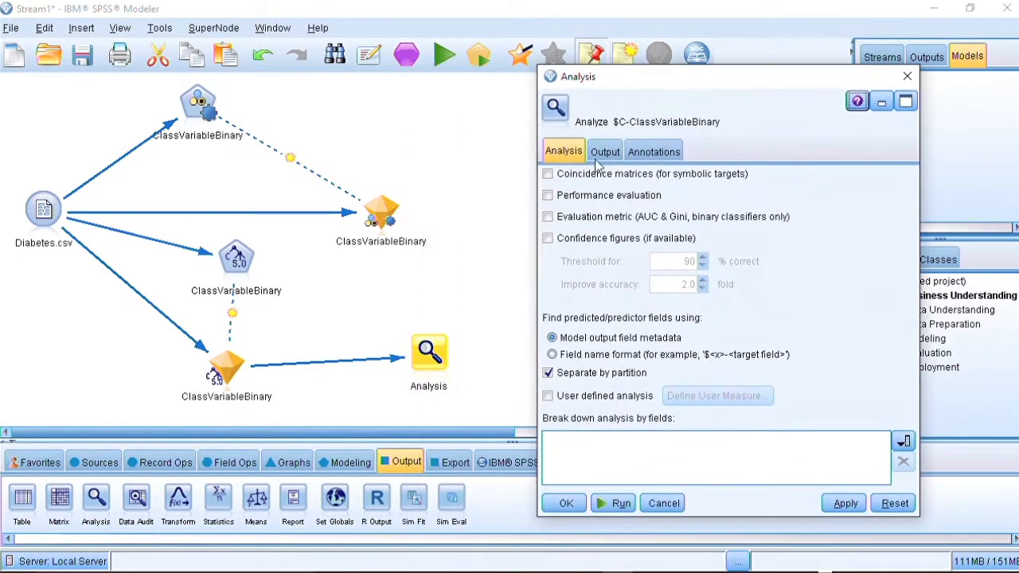
click(547, 173)
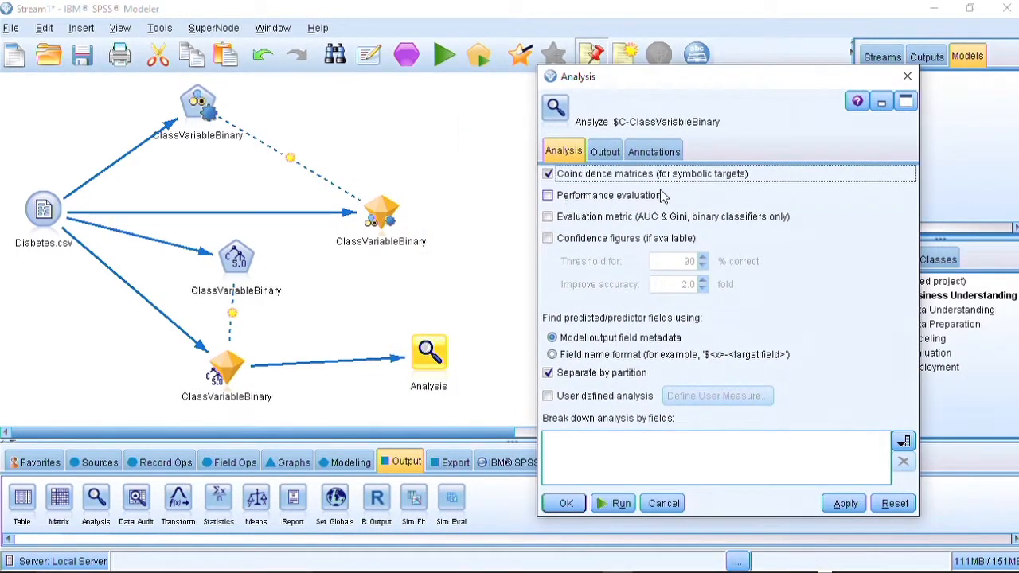
click(548, 217)
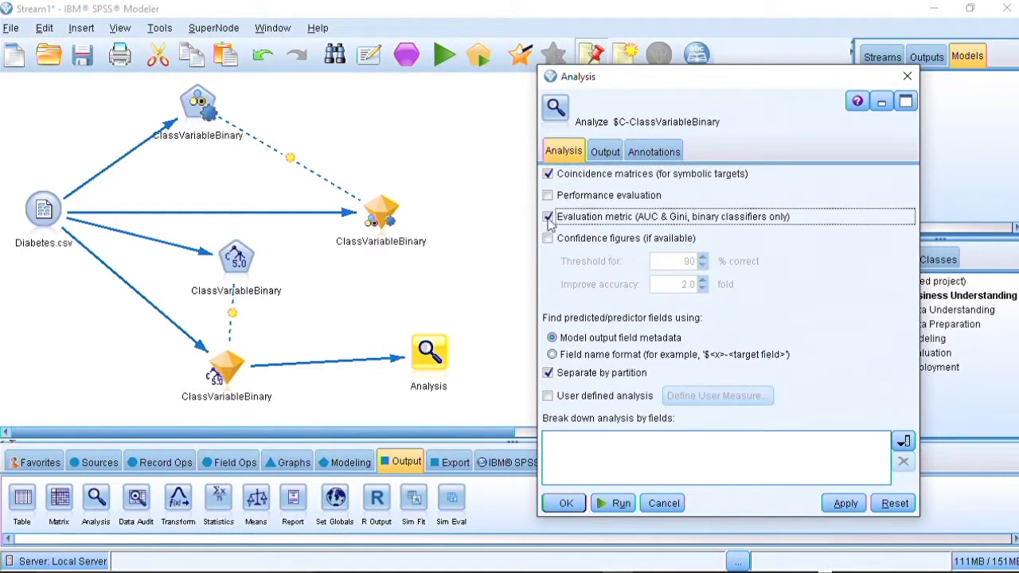
click(619, 505)
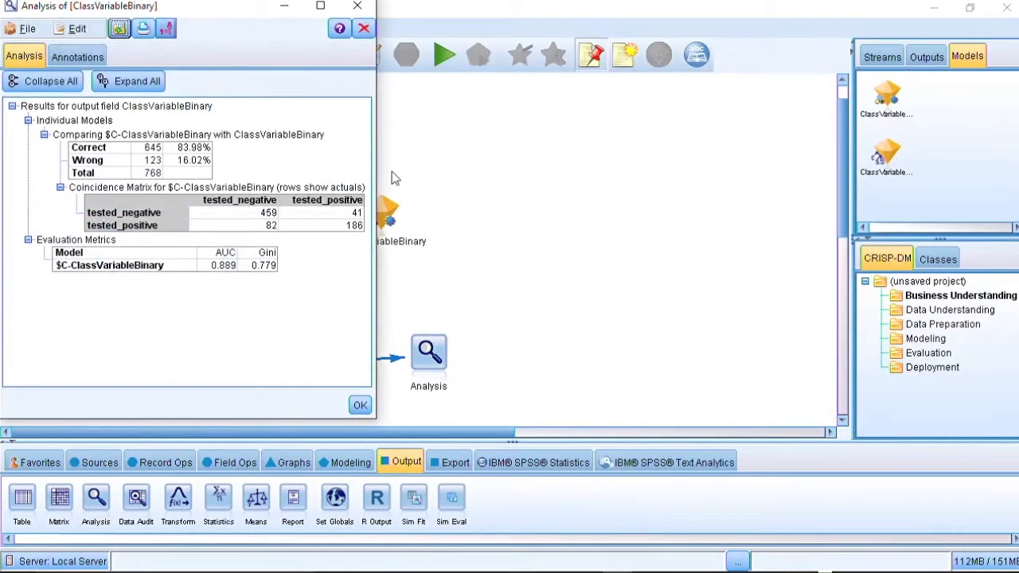
drag(246, 17, 705, 20)
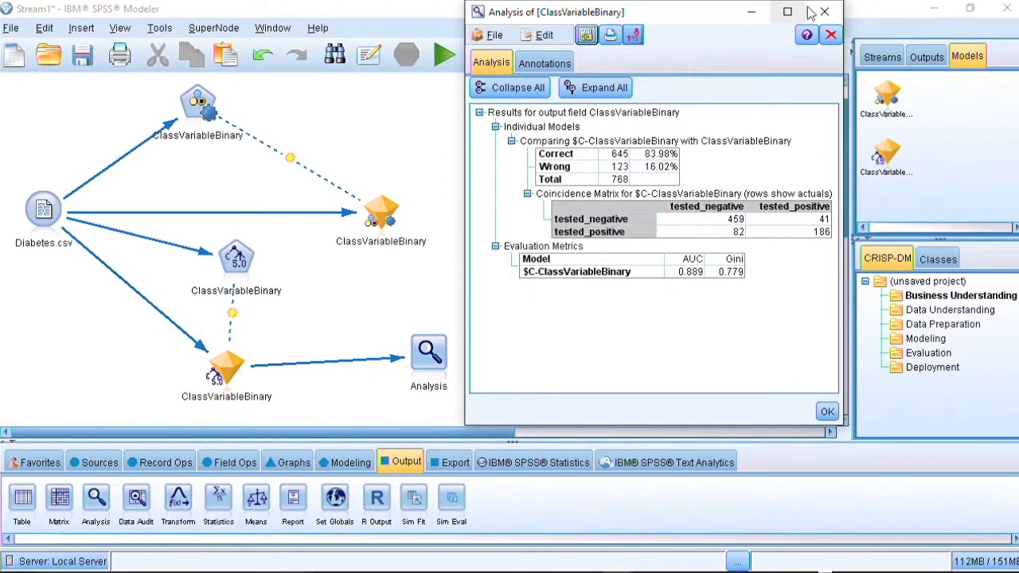
click(825, 12)
- Open the C5.0 model nugget and examine its decision tree in the Viewer, zooming and scrolling through the branches
click(236, 253)
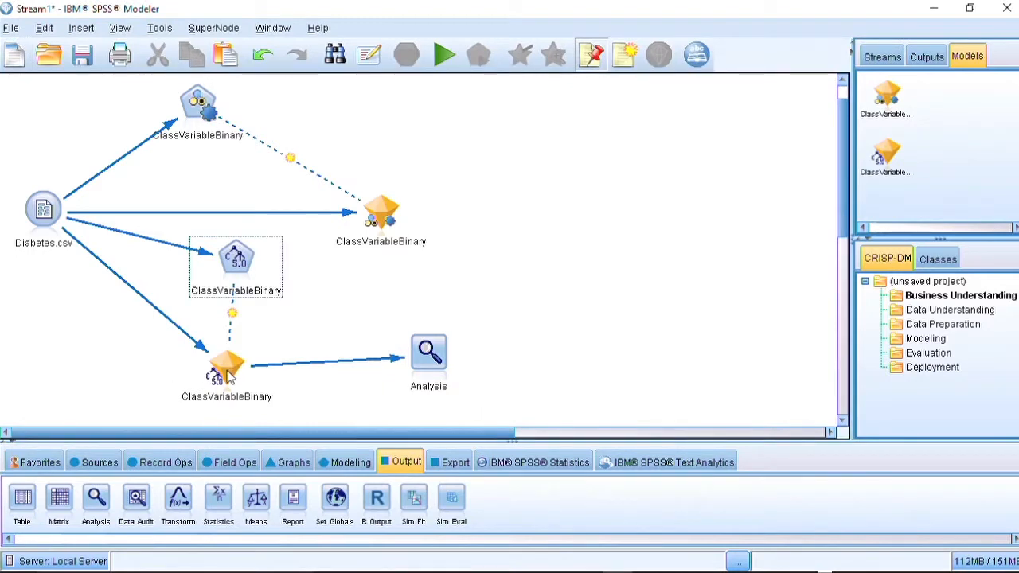
click(235, 370)
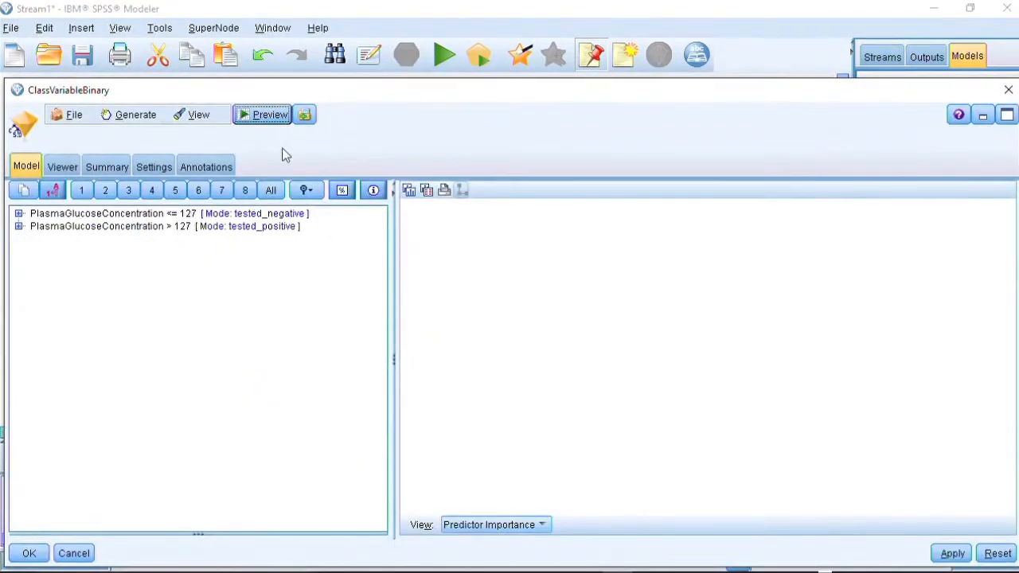
click(63, 167)
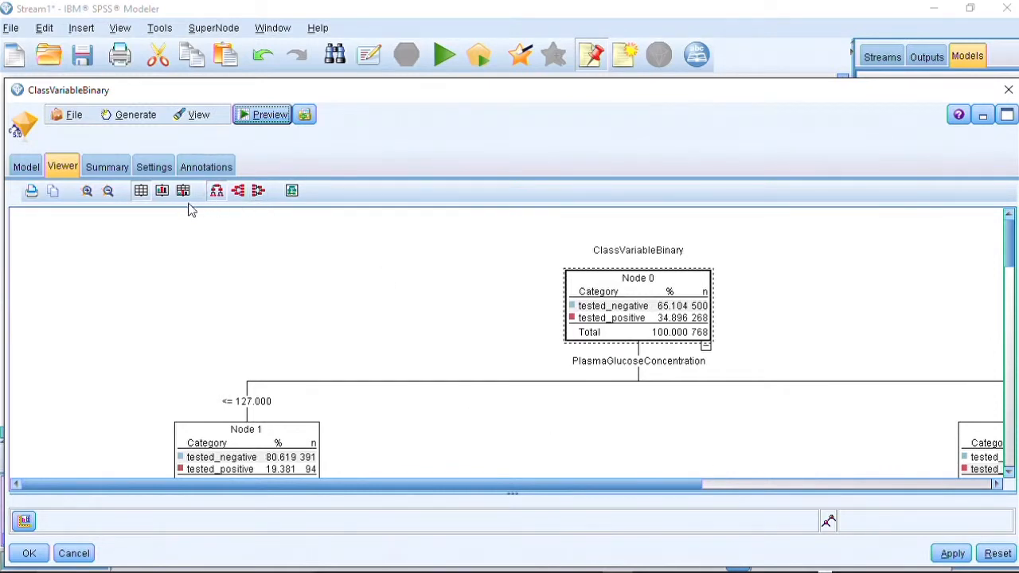
click(108, 191)
click(108, 191)
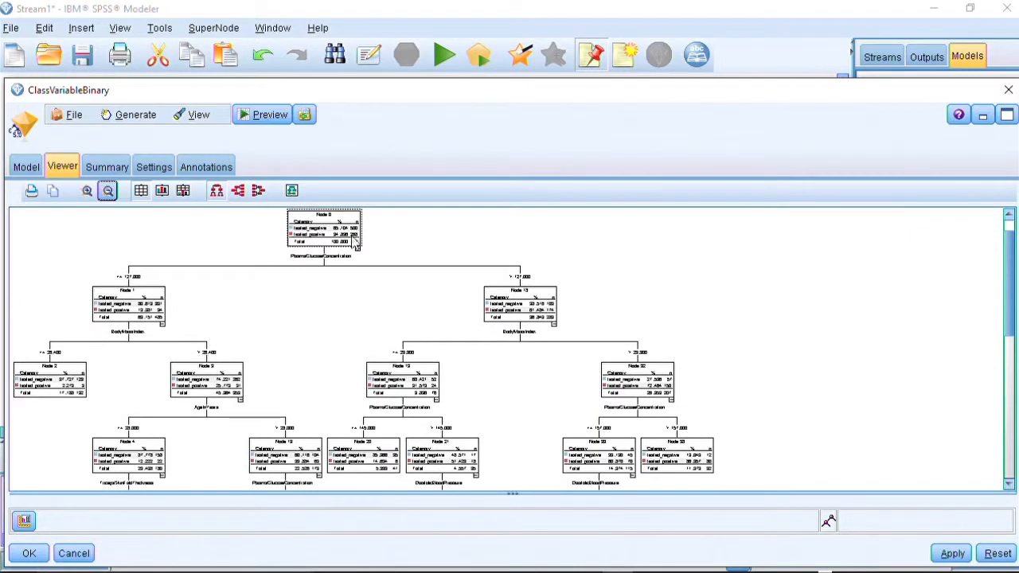
click(87, 192)
click(87, 191)
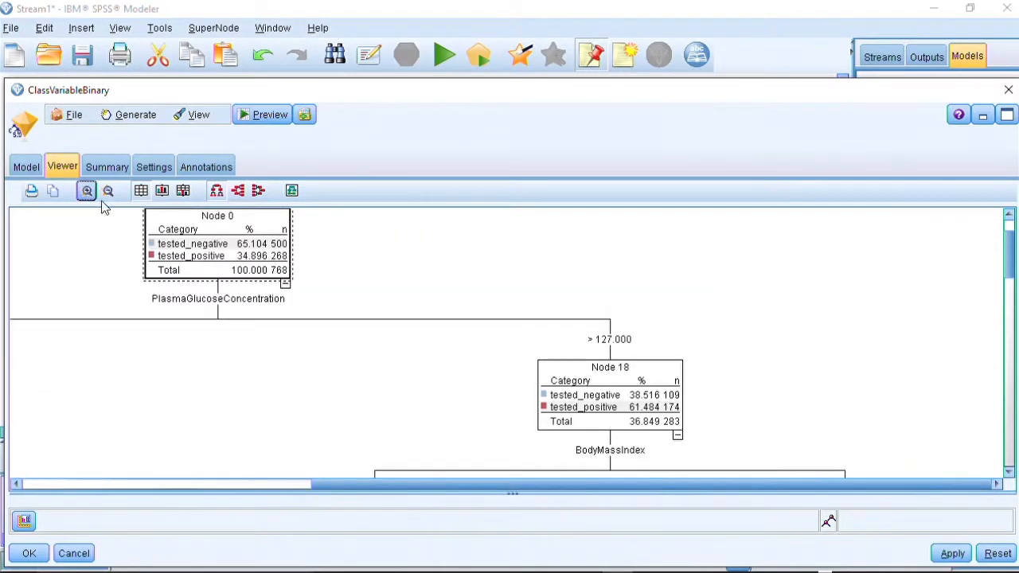
drag(475, 485, 437, 468)
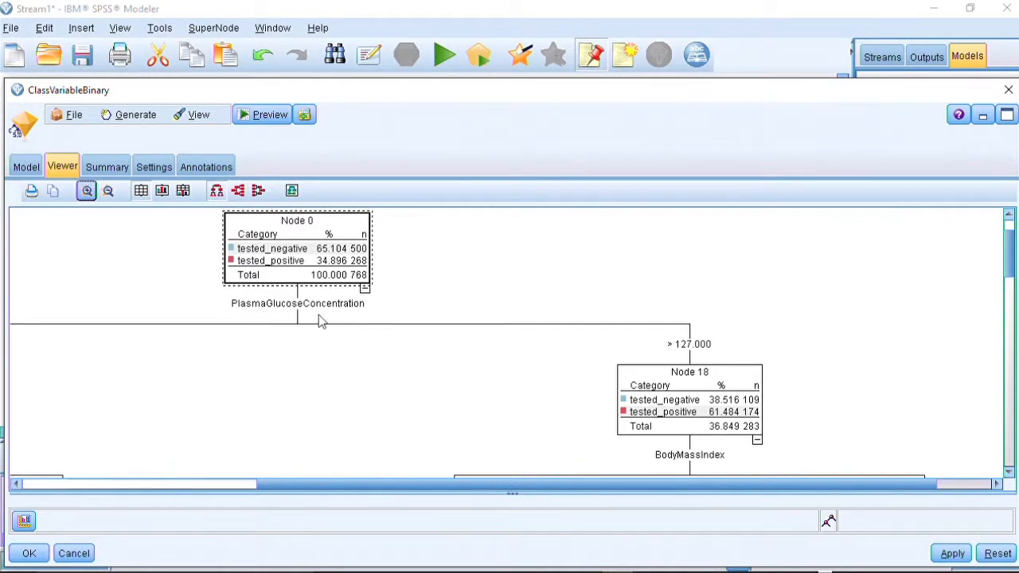
drag(484, 480, 340, 488)
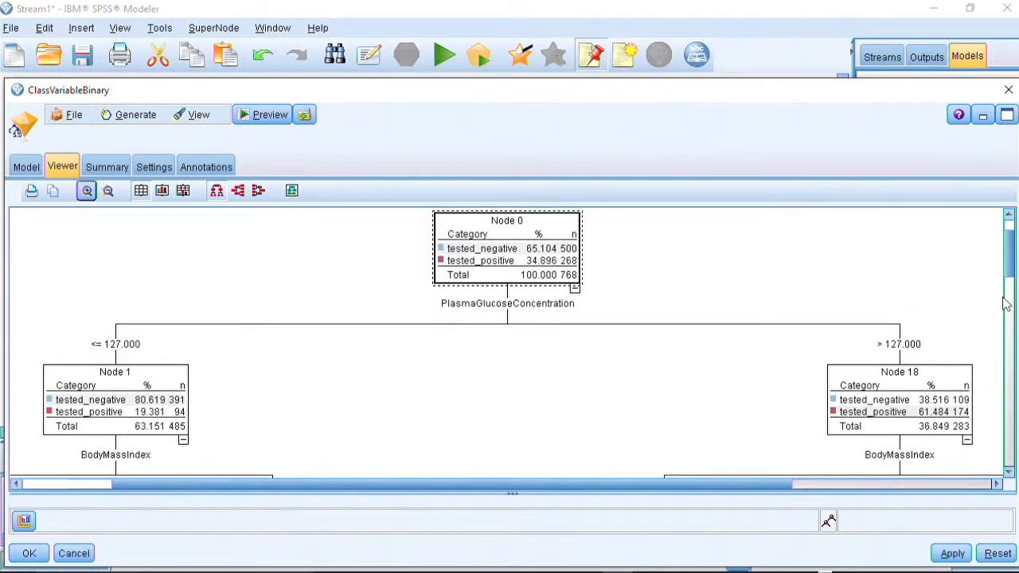
drag(1008, 258, 1006, 268)
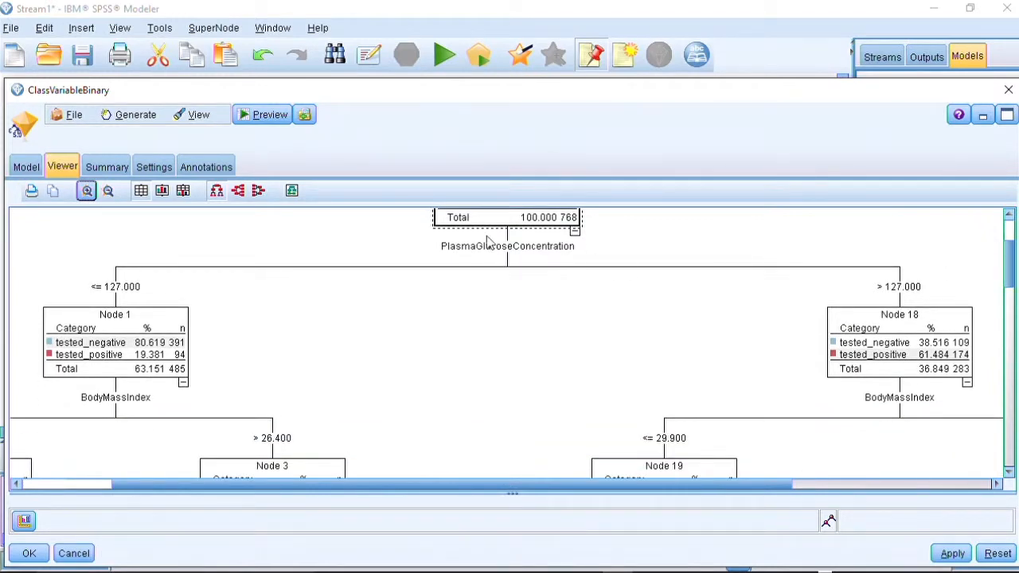
scroll(1005, 265, down, 4)
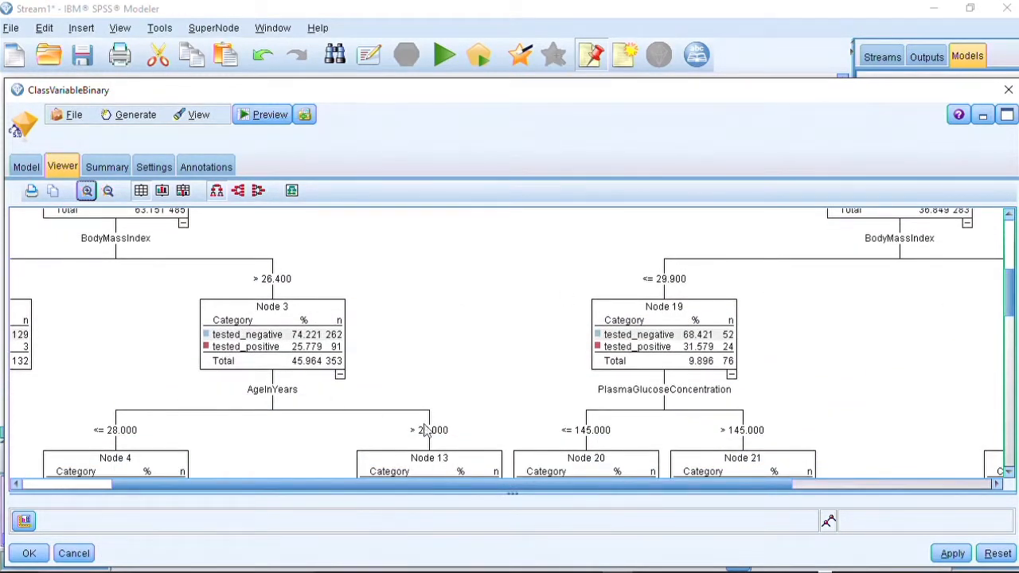
drag(1007, 299, 1005, 334)
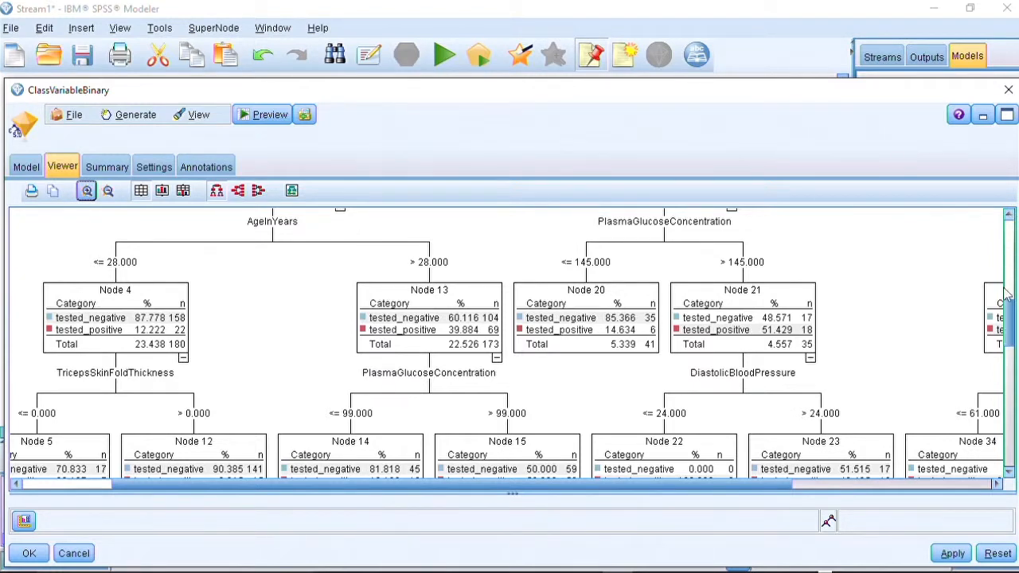
drag(1007, 338, 1008, 242)
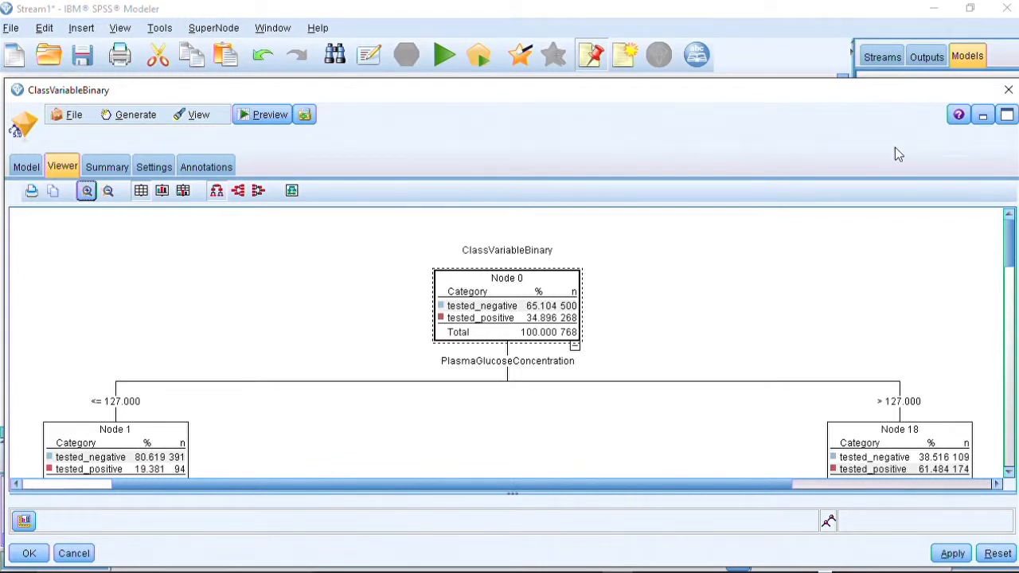
- Exit SPSS Modeler without saving the session changes
click(1007, 11)
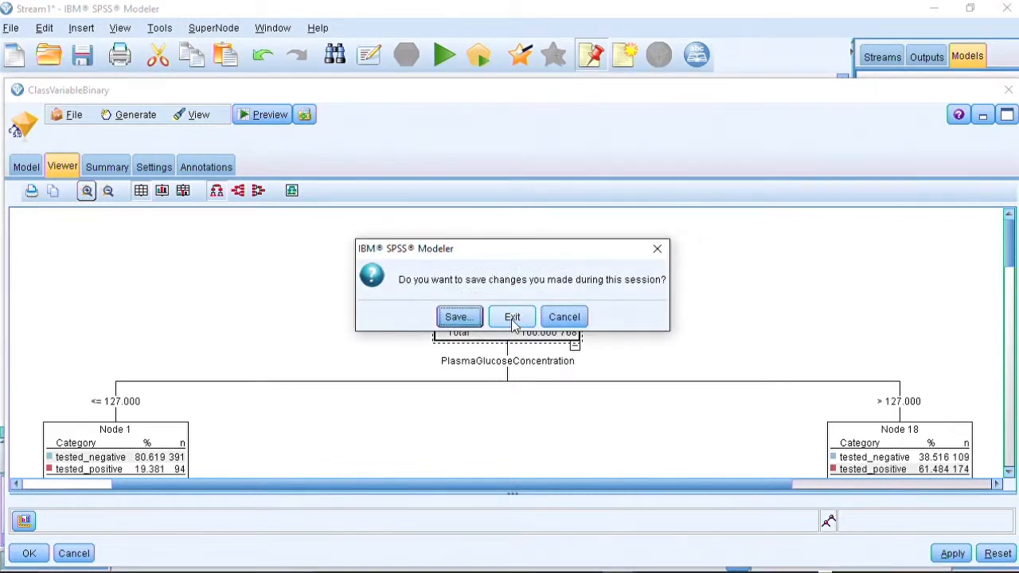
click(529, 318)
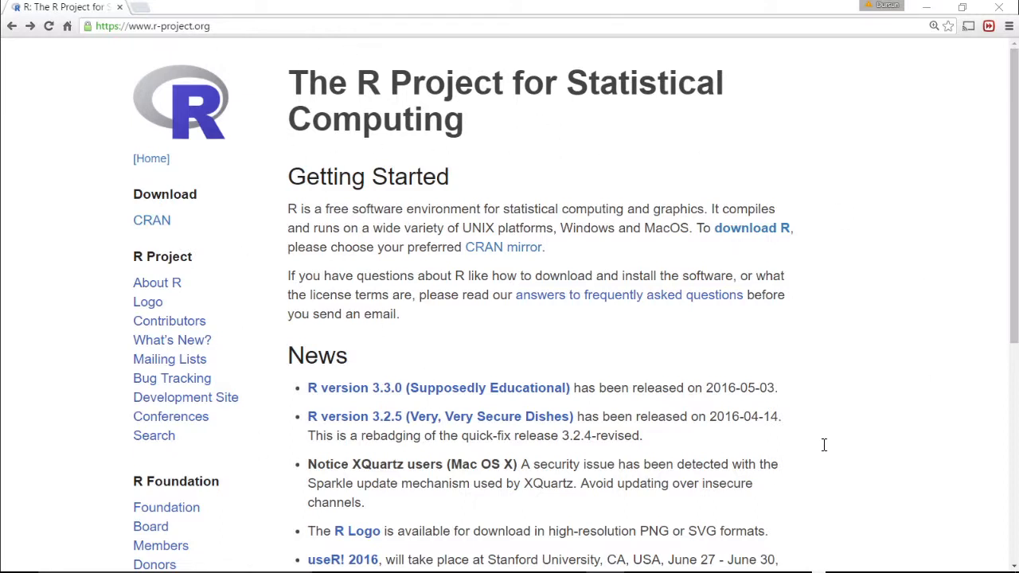
- Switch to the web browser, open the CRAN mirror list from the R Project site, and choose the UC Berkeley https mirror
click(751, 229)
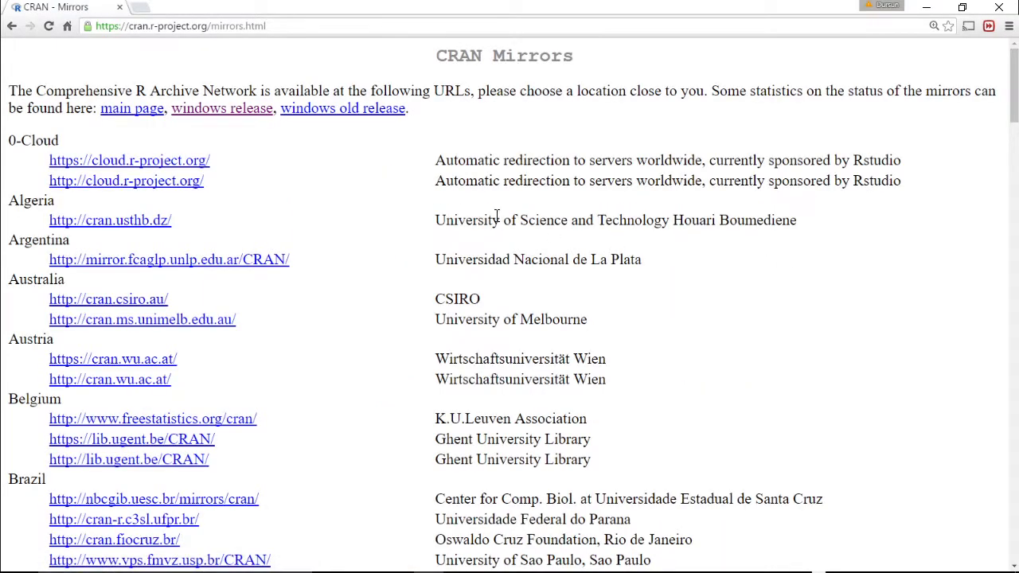
scroll(502, 215, down, 15)
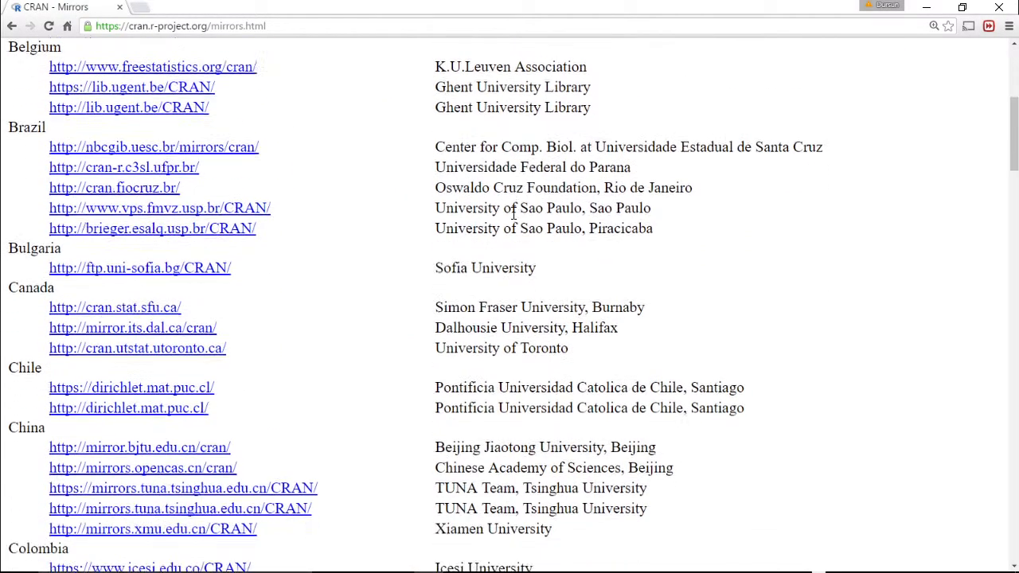
scroll(516, 219, down, 20)
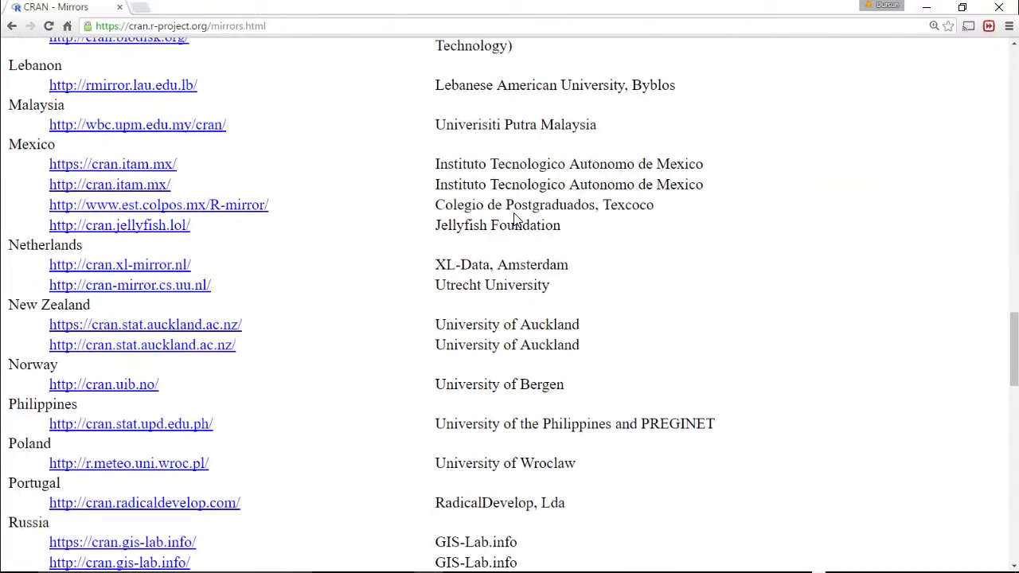
scroll(516, 214, down, 10)
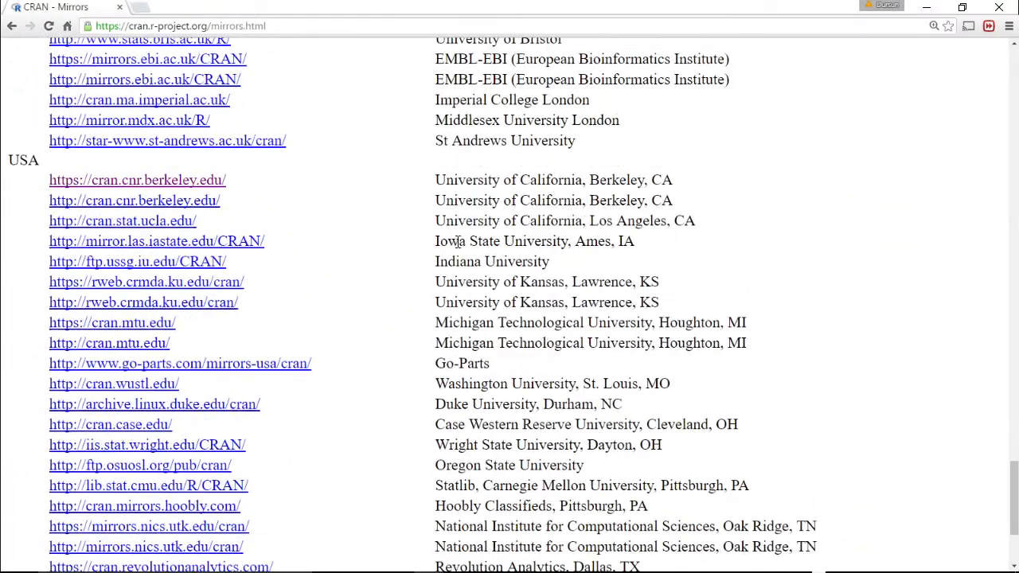
scroll(514, 257, down, 2)
scroll(451, 291, up, 1)
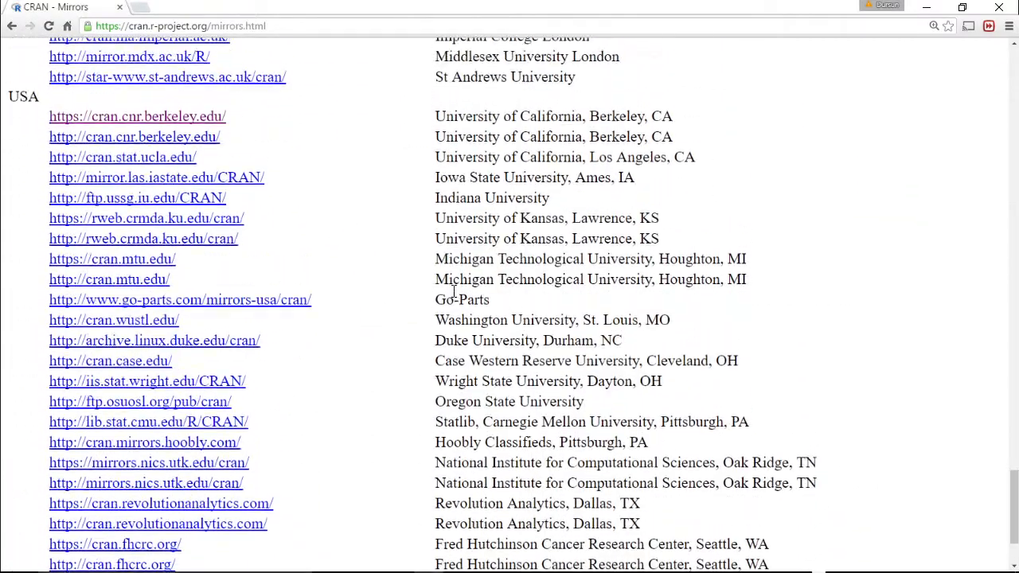
click(173, 120)
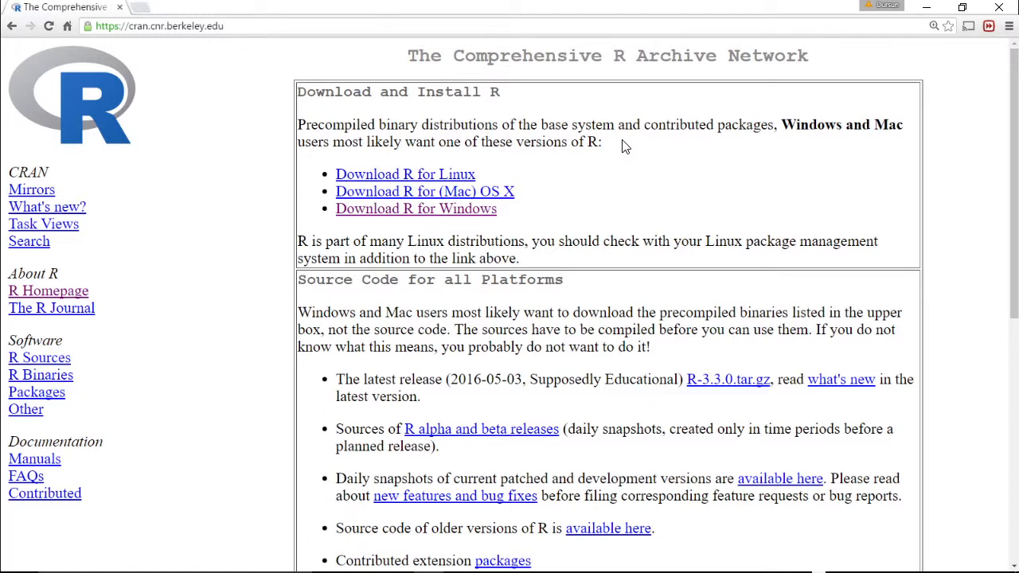
- Open the Download R for Windows page on the CRAN mirror
click(473, 210)
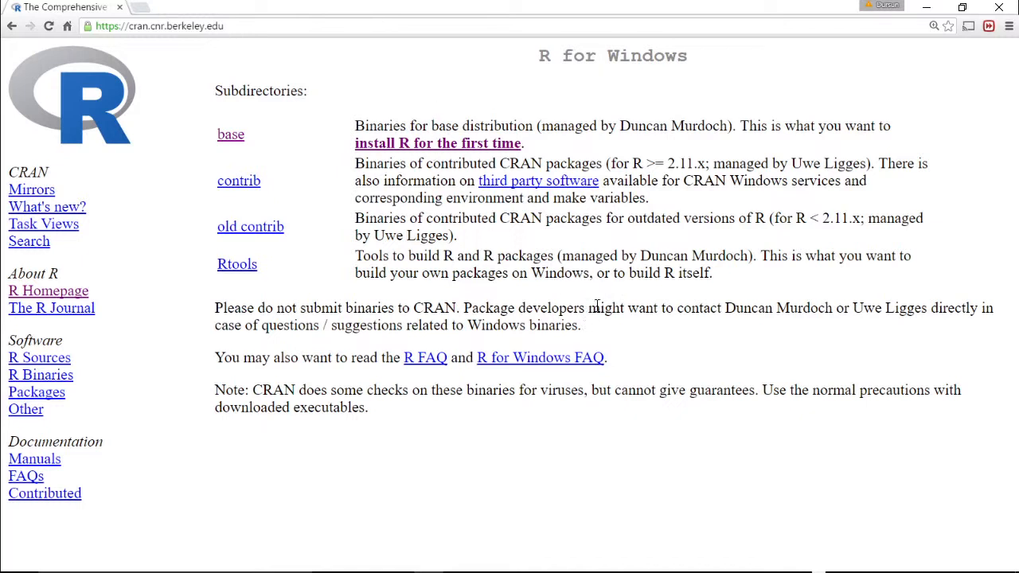
- Launch the R GUI and load the rattle library with library(rattle)
mouse_move(544, 567)
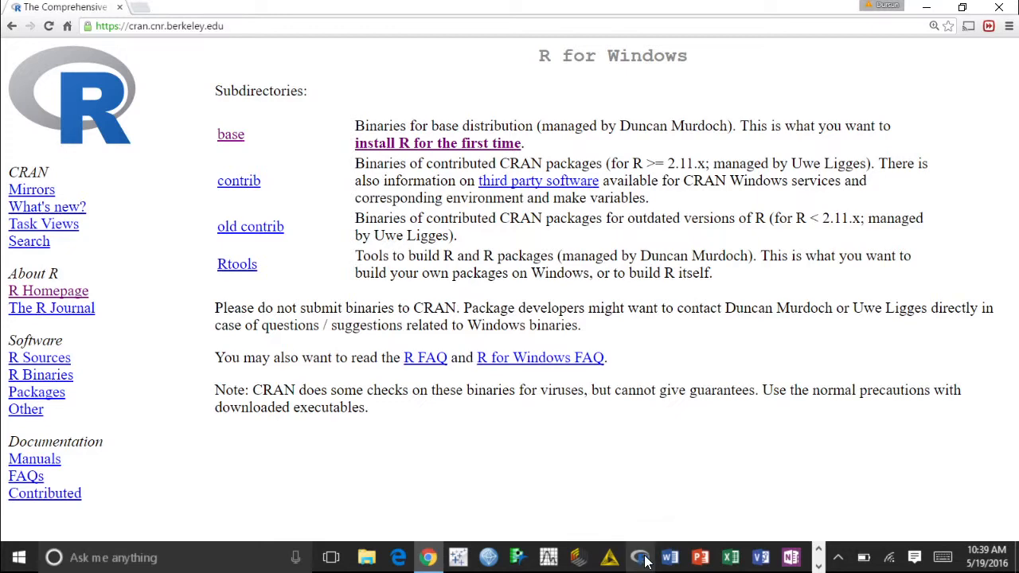
click(641, 562)
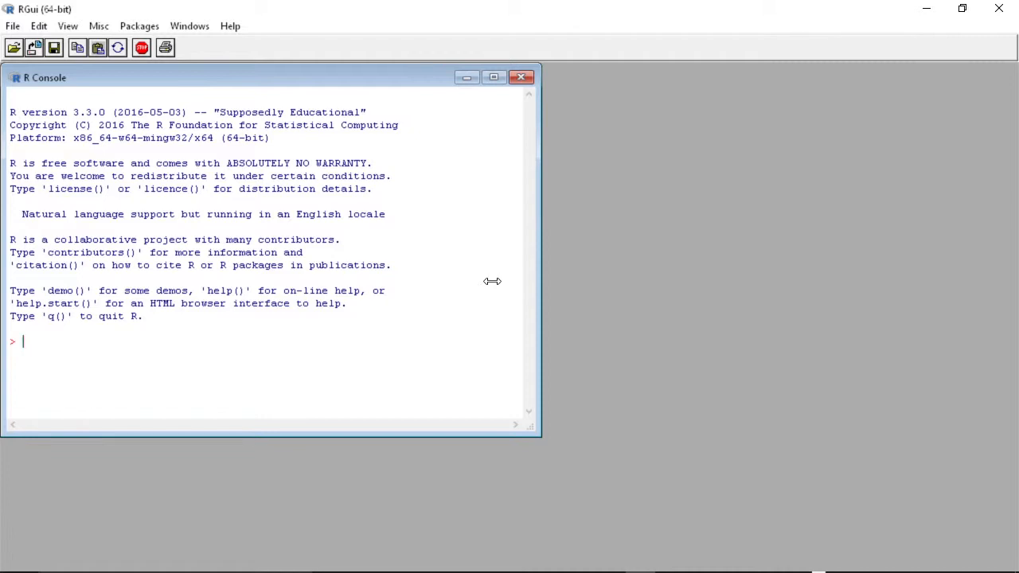
text(library(rattle))
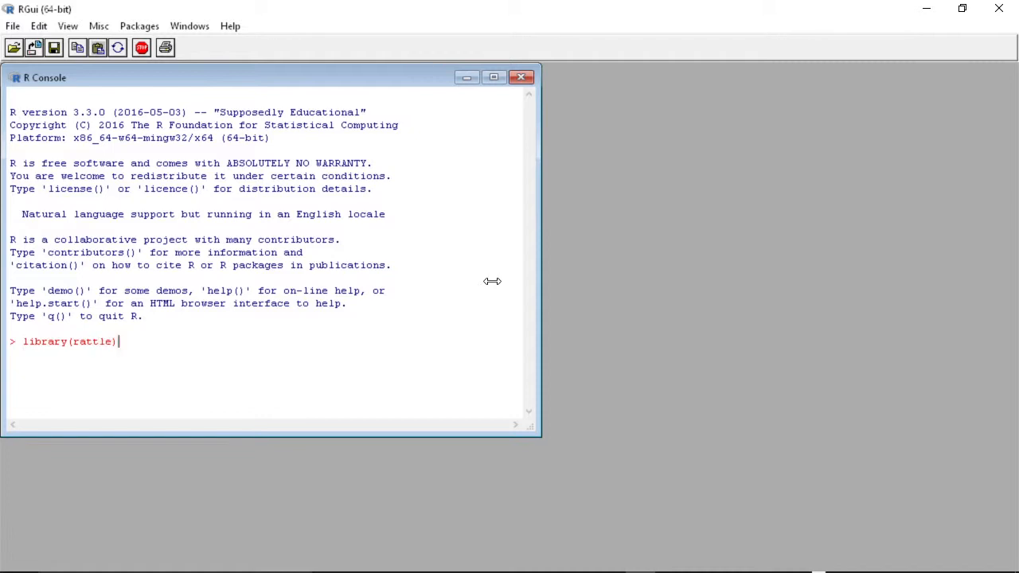
key(Return)
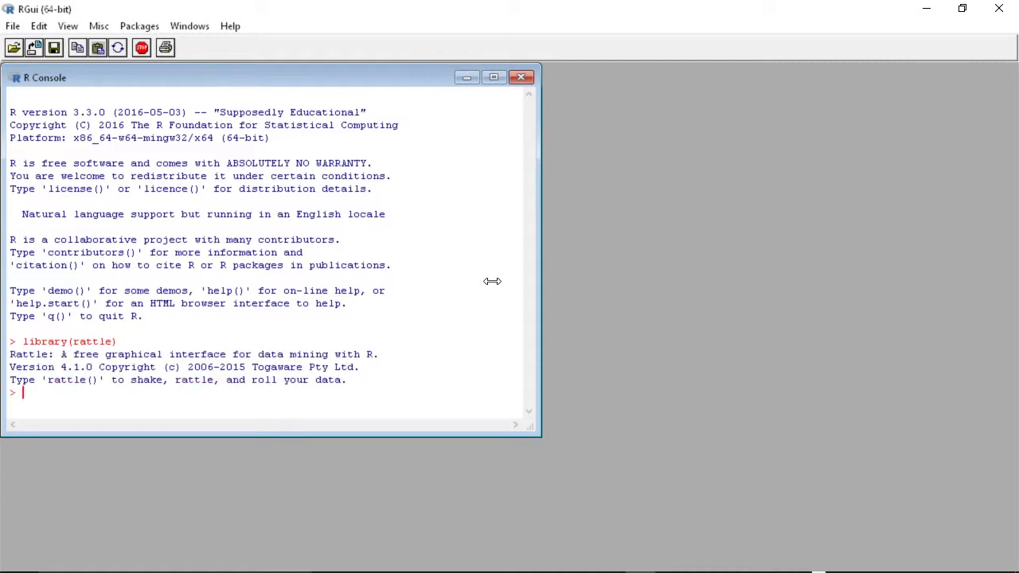
- Start the Rattle interface with rattle() and move its window up
text(rattle())
key(Return)
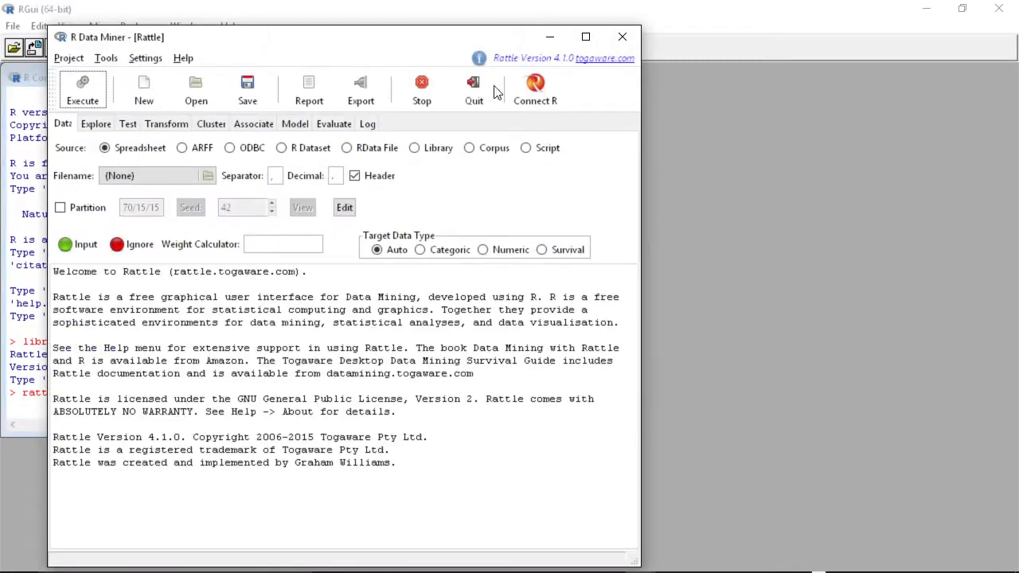
drag(354, 33, 343, 17)
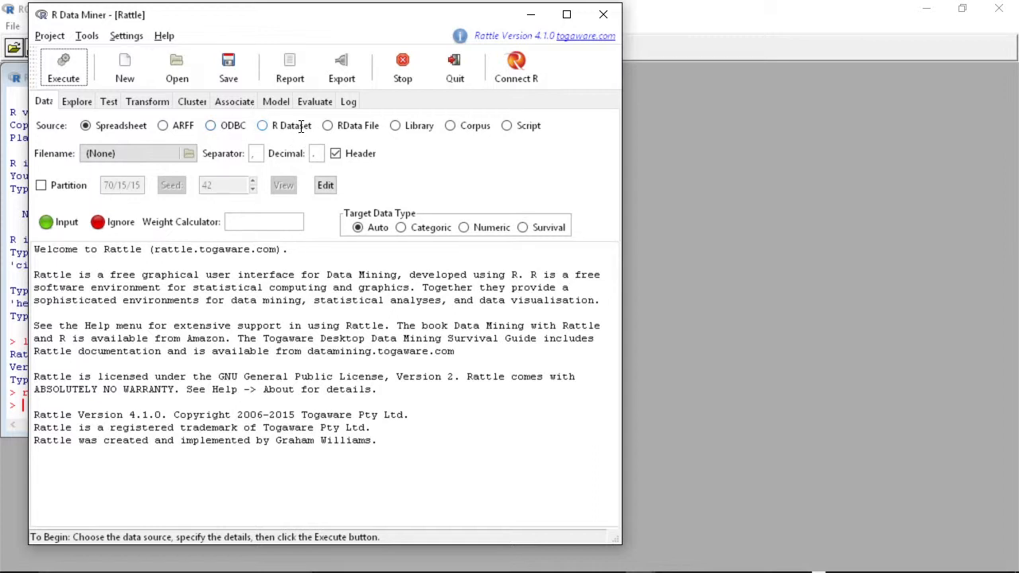
- Choose Iris.csv from the Sample Data Sets folder as the spreadsheet data source
click(189, 153)
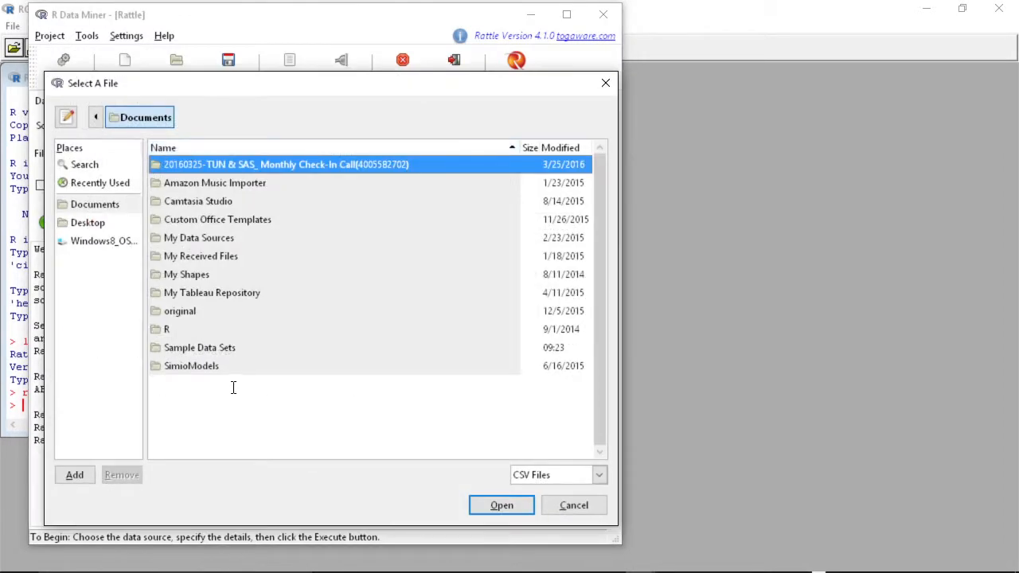
double_click(232, 348)
click(175, 222)
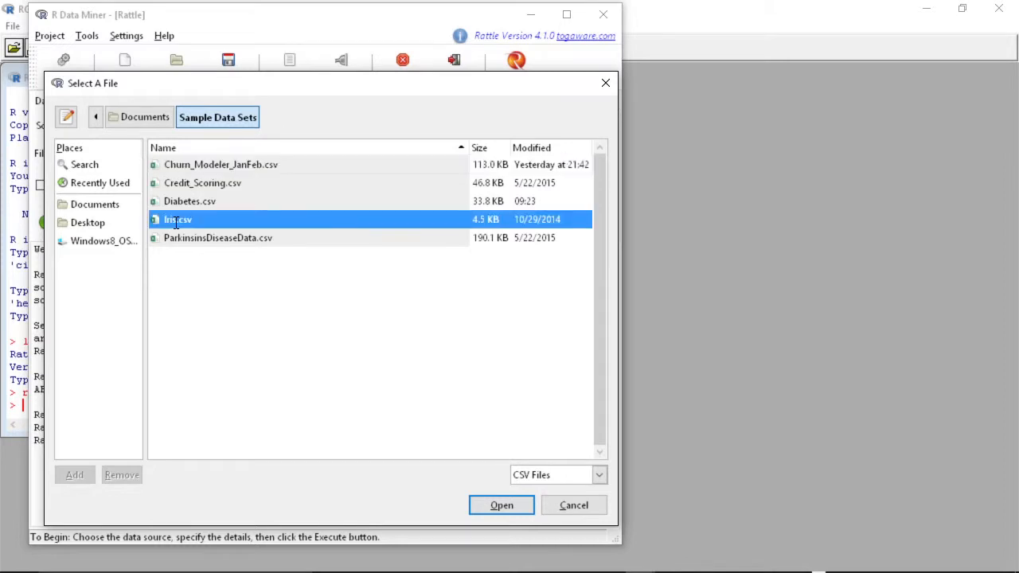
click(502, 506)
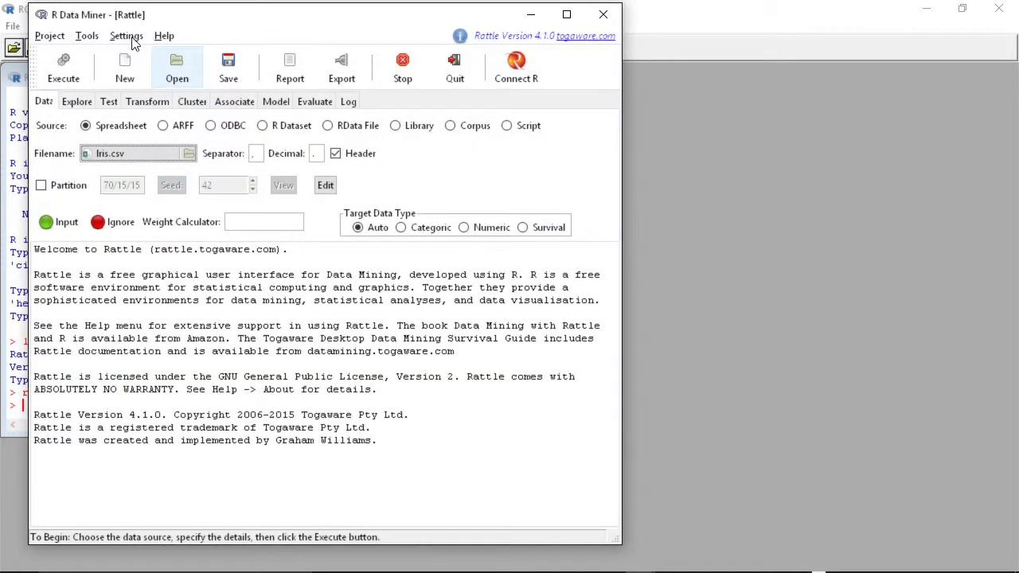
- Execute the Iris data load and turn off the Partition option
click(64, 69)
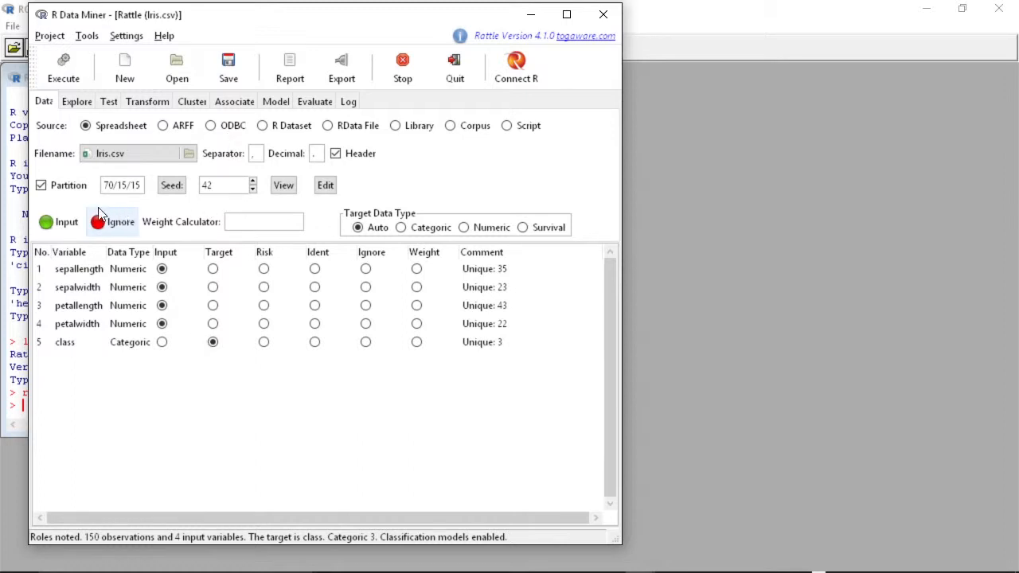
click(40, 187)
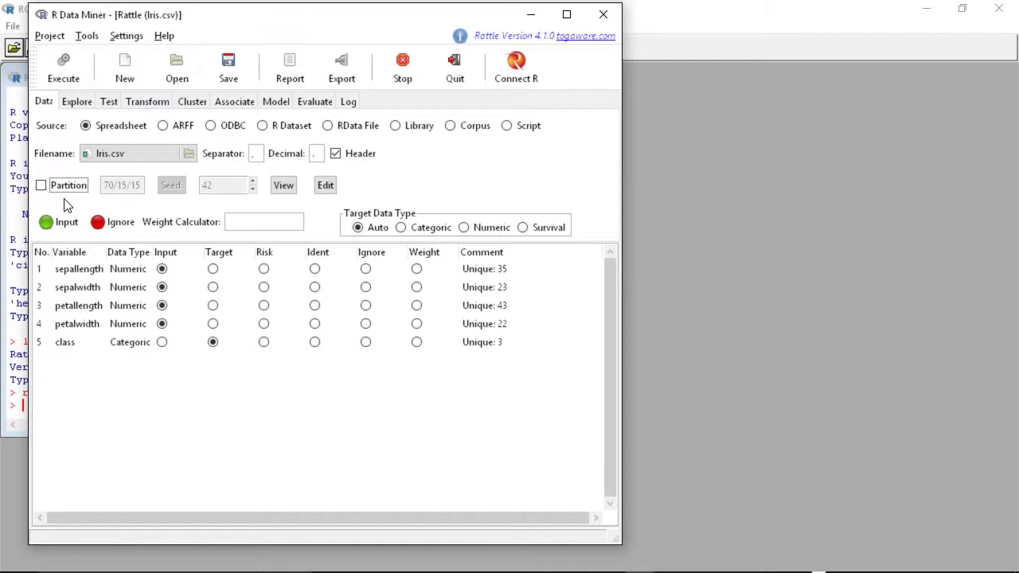
- Generate the summary of the Iris dataset on the Explore tab and scroll through the output
click(77, 103)
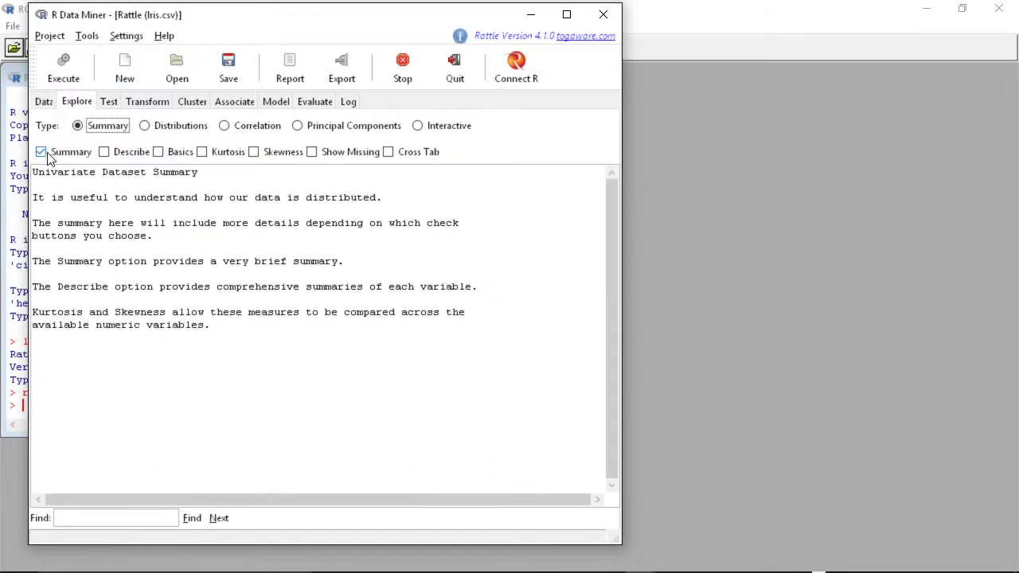
click(63, 69)
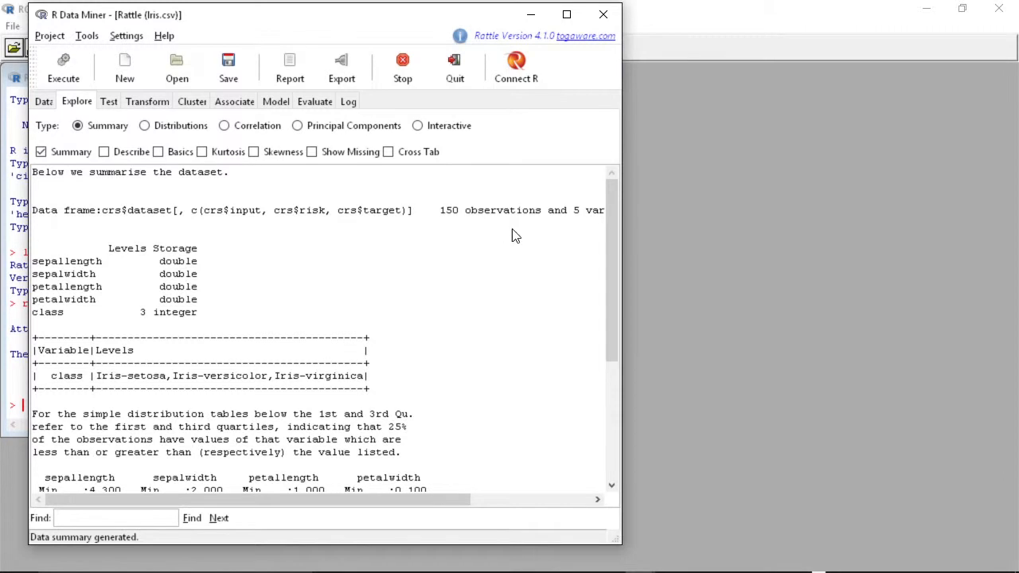
drag(416, 503, 362, 498)
drag(610, 284, 610, 402)
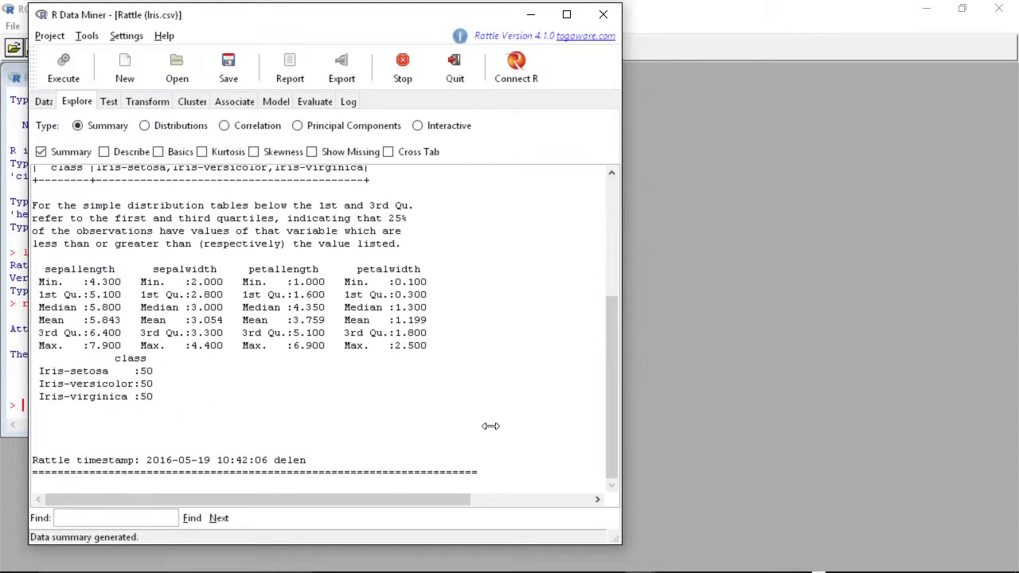
- Browse the Test, Transform, Cluster and Associate tabs to review their options
click(109, 101)
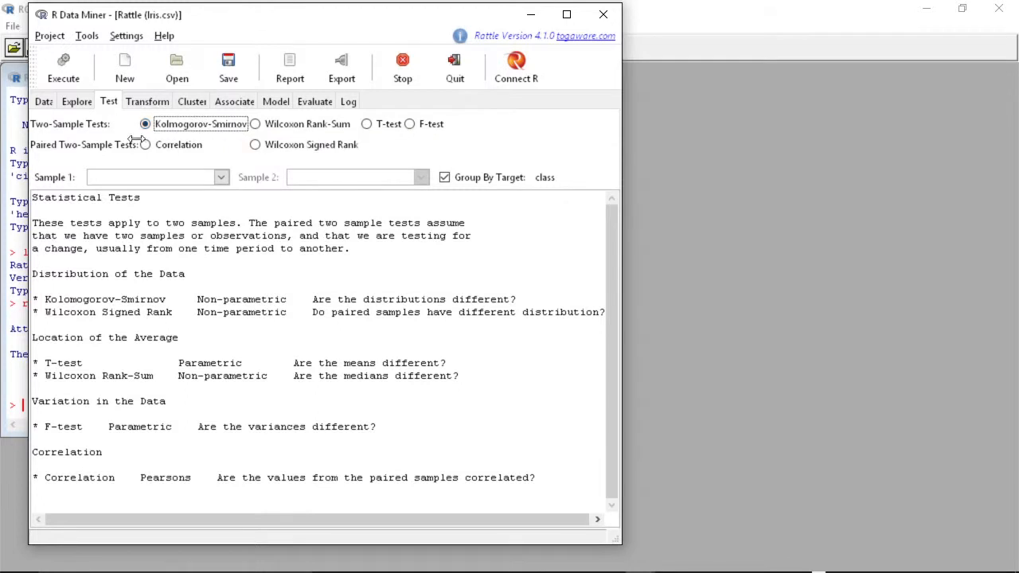
click(148, 101)
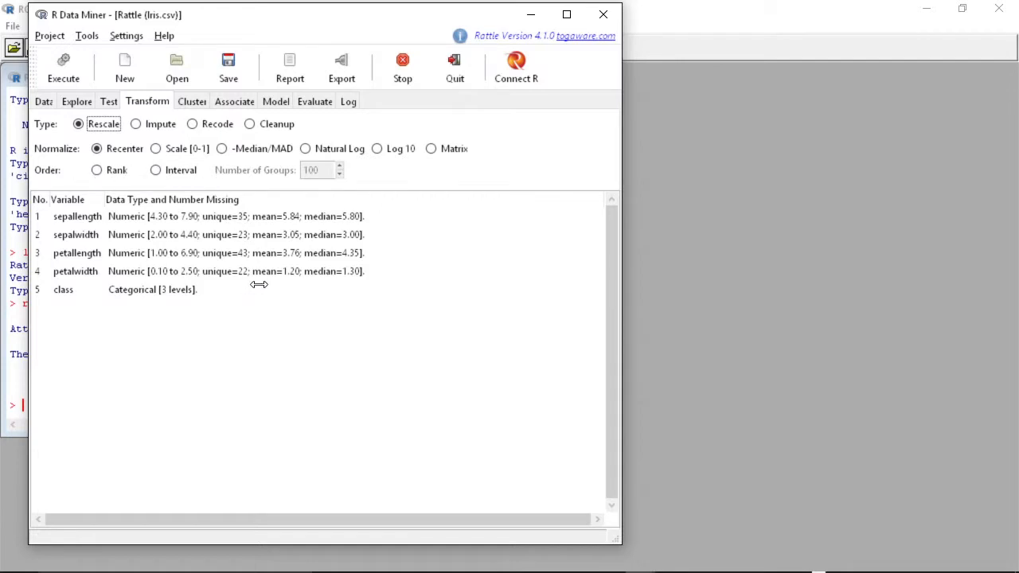
click(192, 102)
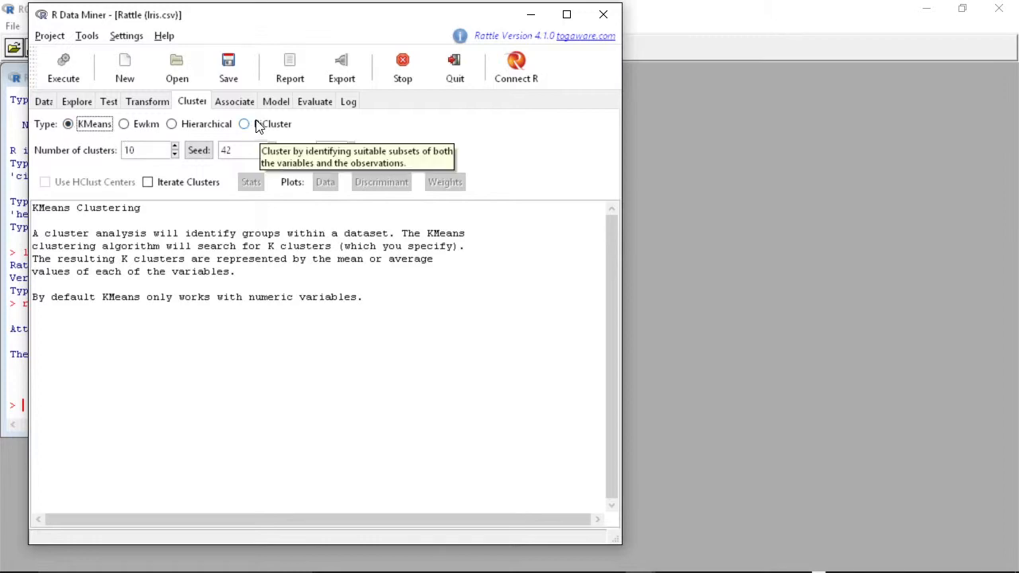
click(235, 101)
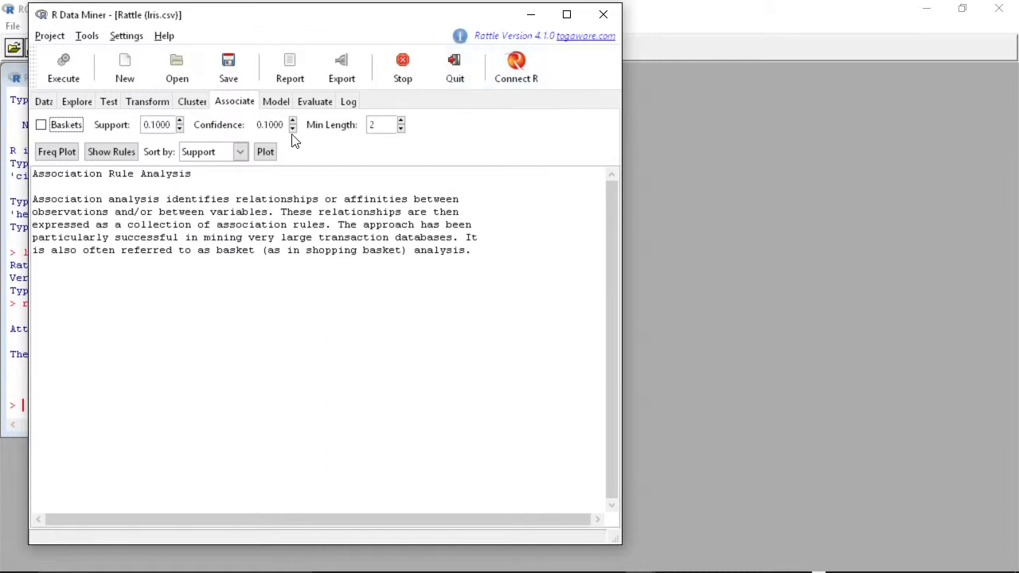
- Build a traditional Tree model on the Model tab with the default settings
click(277, 103)
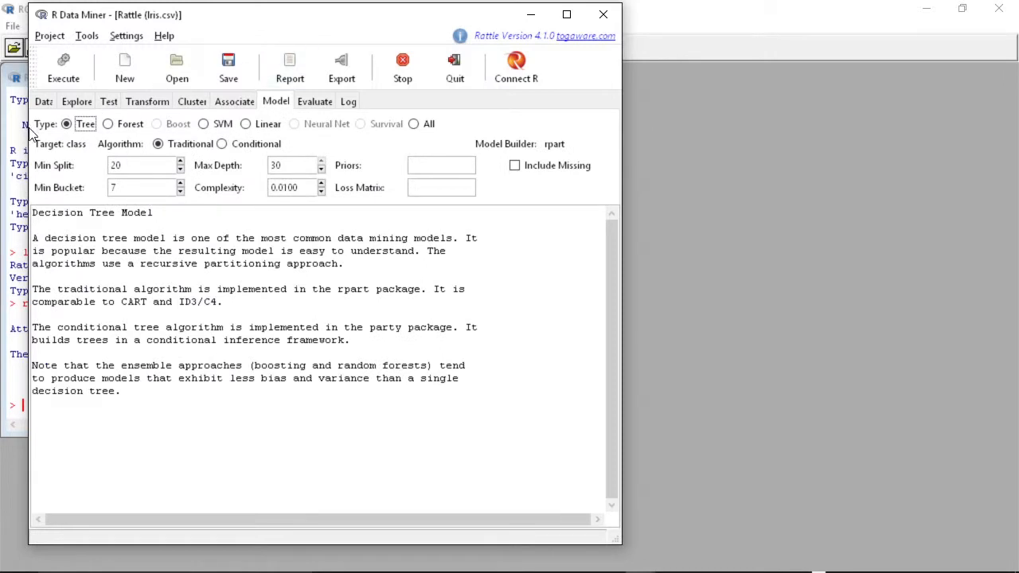
click(87, 127)
click(108, 126)
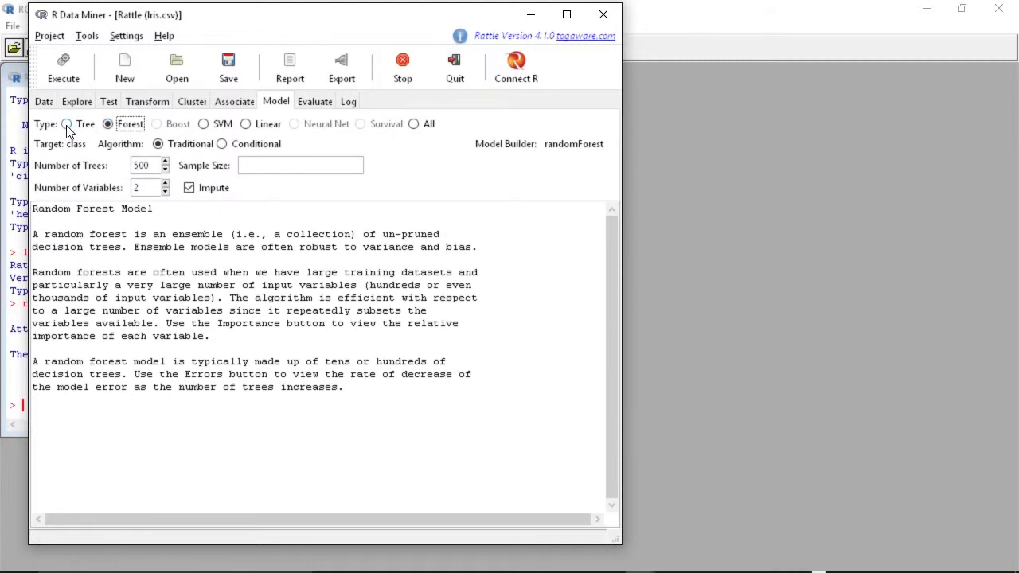
click(67, 125)
click(108, 125)
click(67, 126)
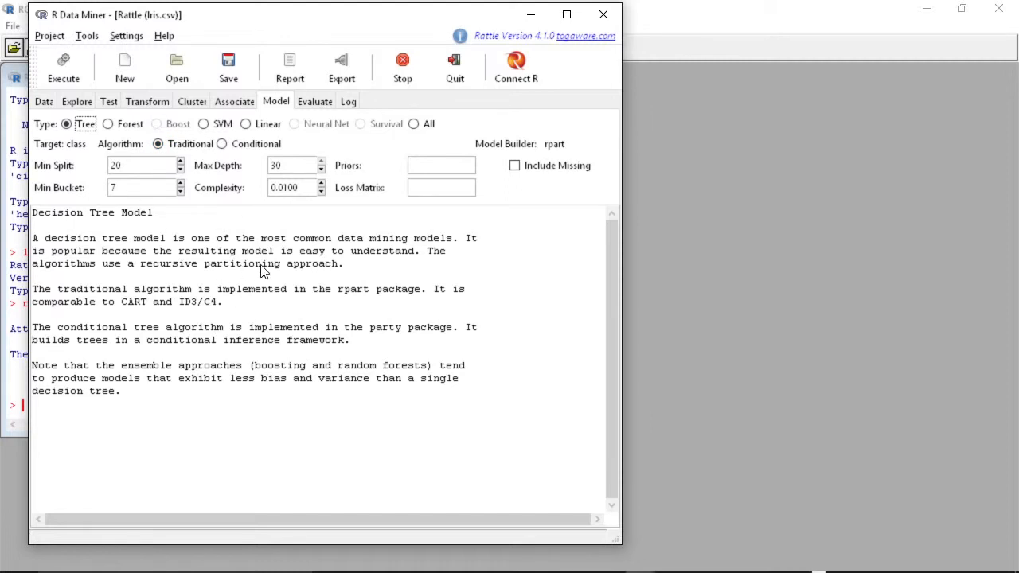
click(68, 73)
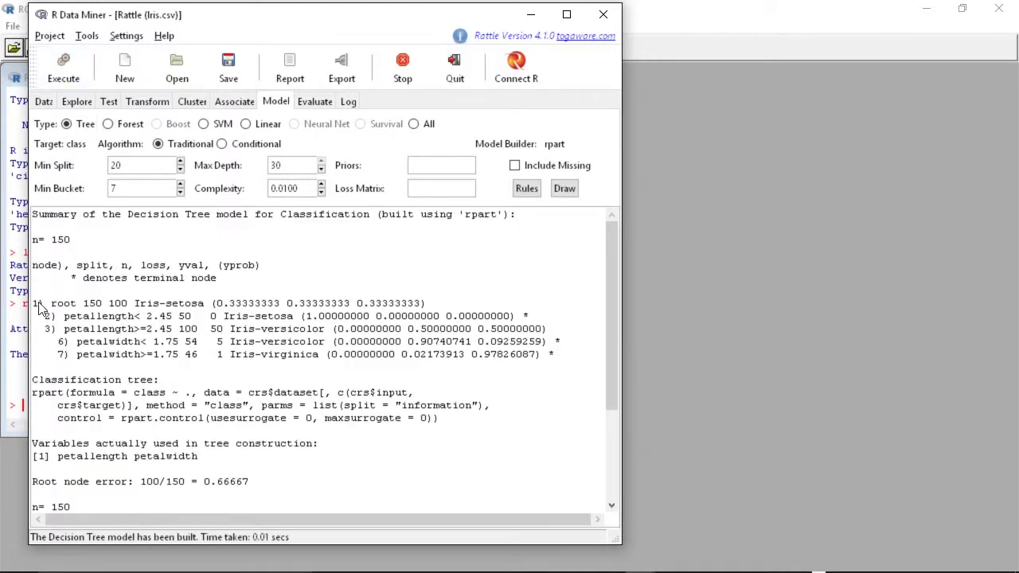
- Scroll through the decision tree summary and draw the tree plot
drag(613, 338, 549, 459)
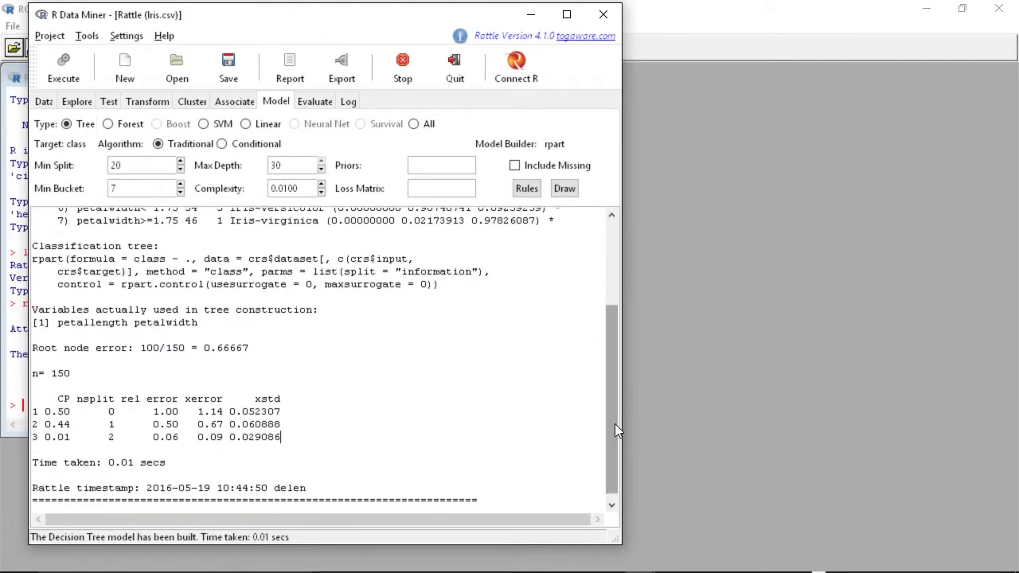
drag(615, 423, 619, 311)
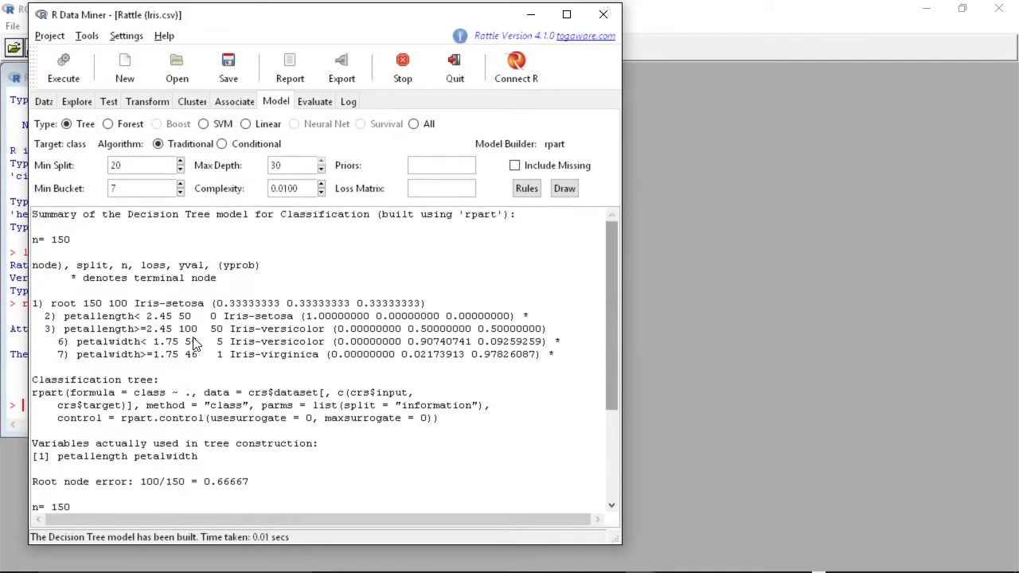
click(564, 189)
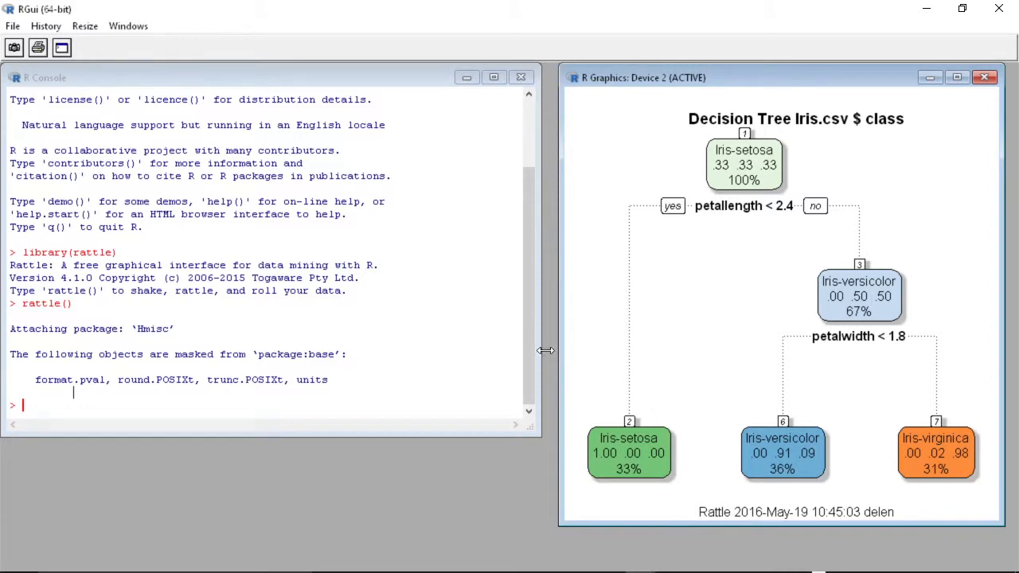
- Return to Rattle and generate the error matrix for the Tree model on the Evaluate tab
click(640, 555)
click(705, 490)
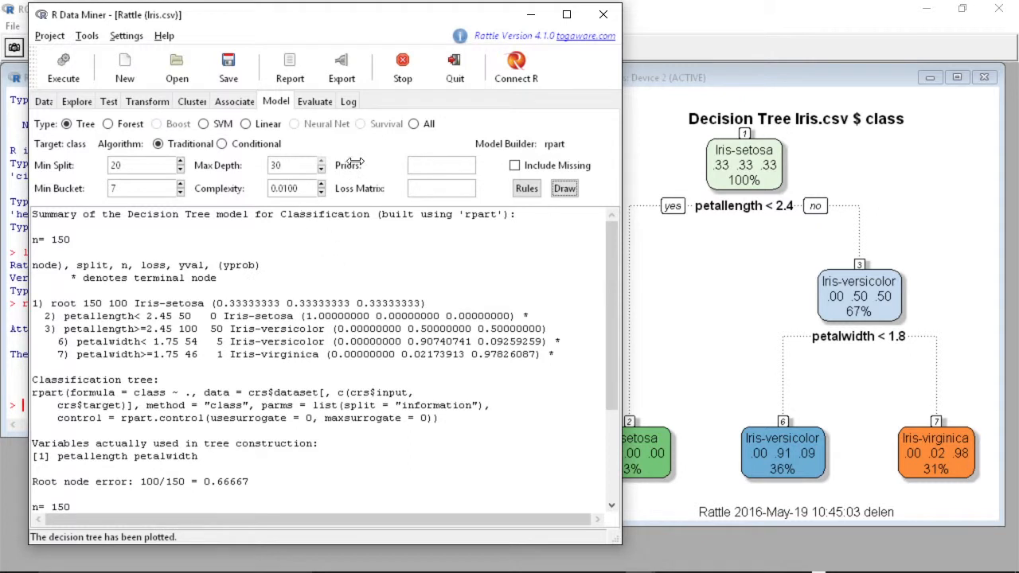
click(315, 101)
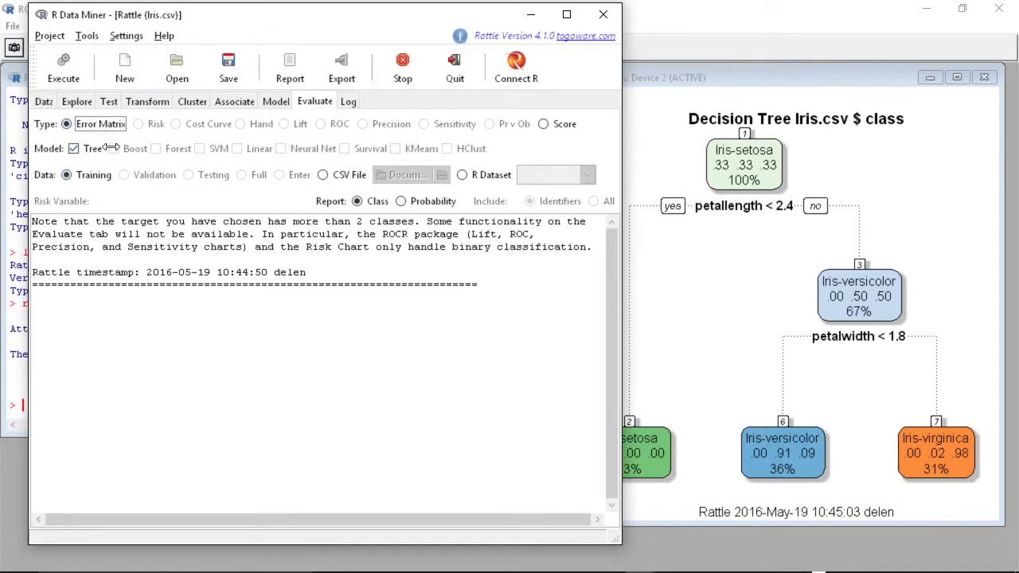
click(64, 65)
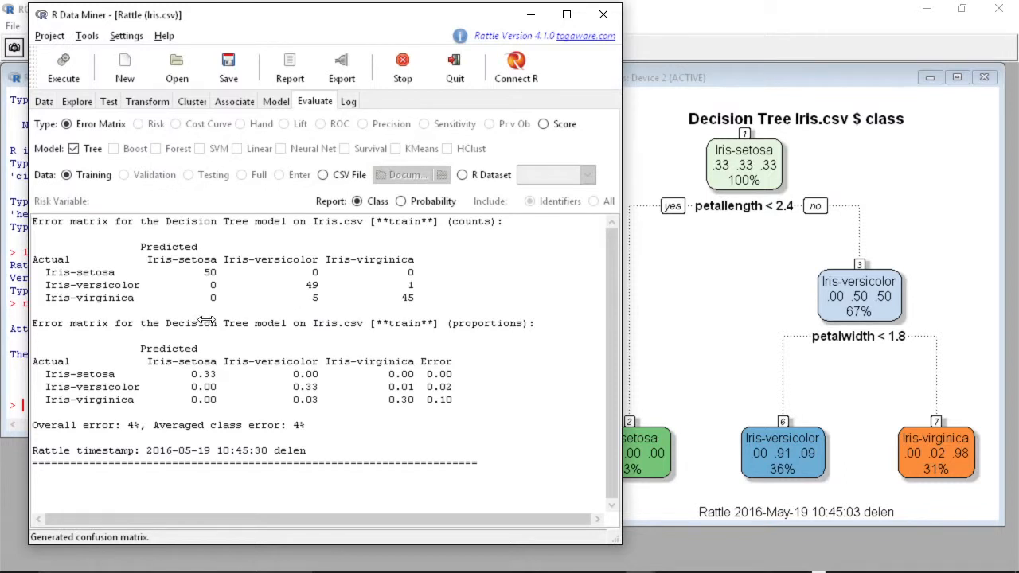
- Choose Diabetes.csv from the Sample Data Sets folder as the new data source
click(44, 103)
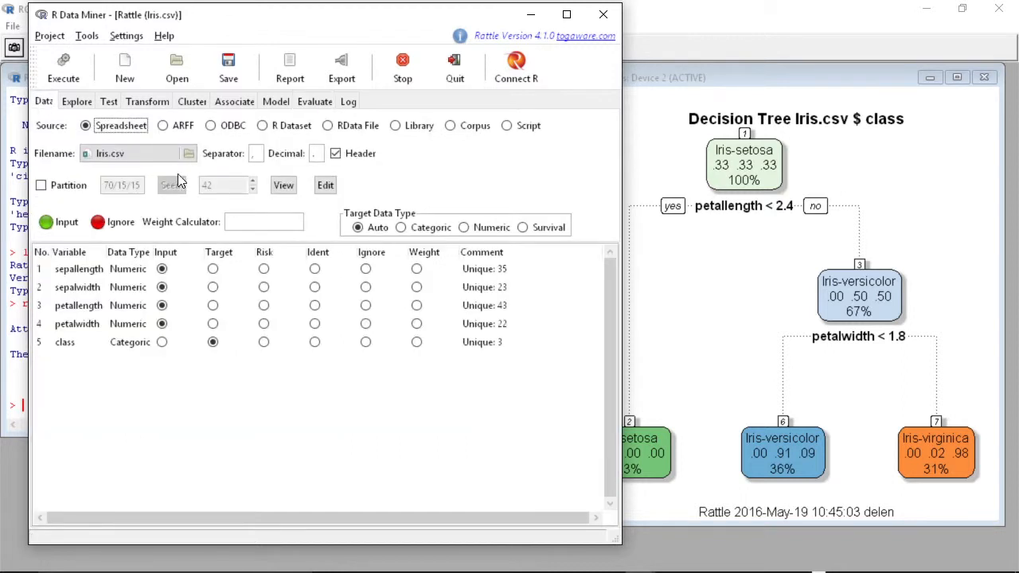
click(186, 153)
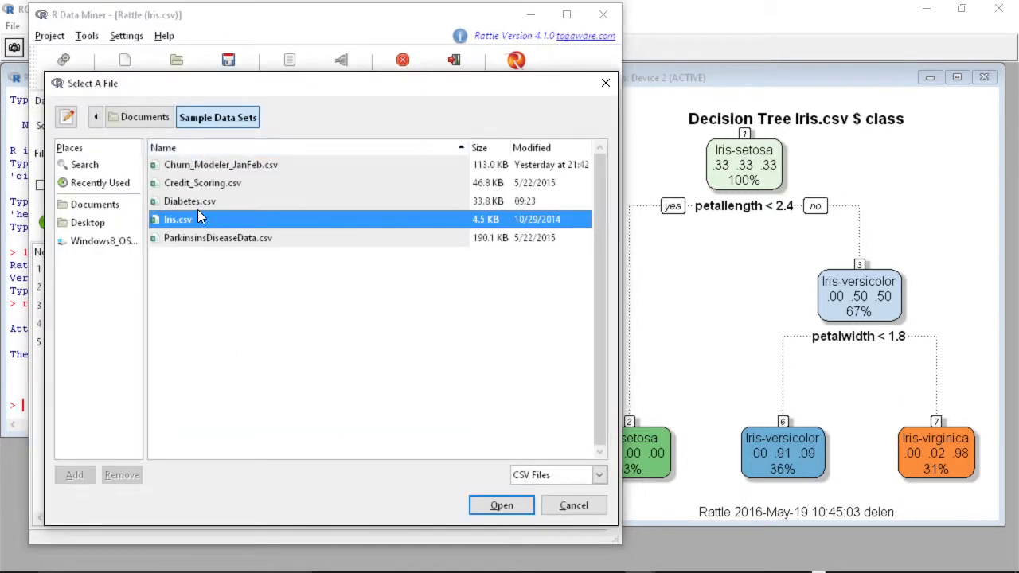
click(200, 203)
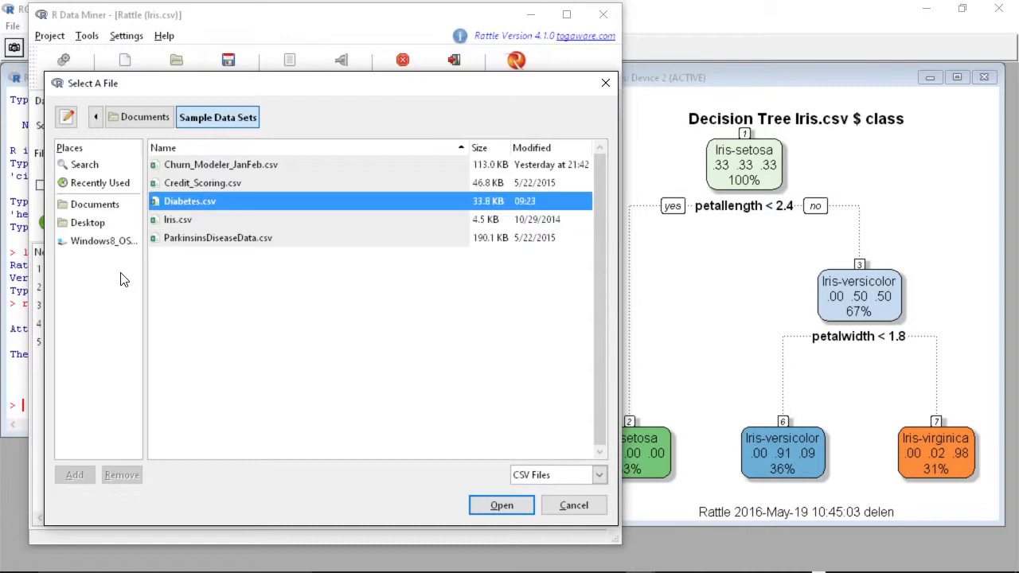
click(501, 507)
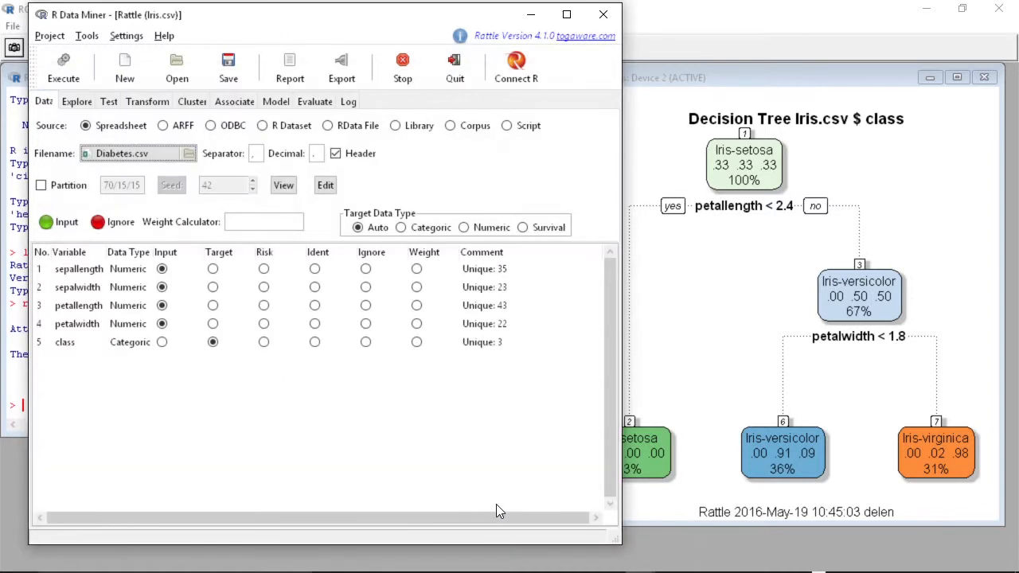
- Execute the Diabetes data load and turn off the Partition option
click(57, 66)
click(320, 237)
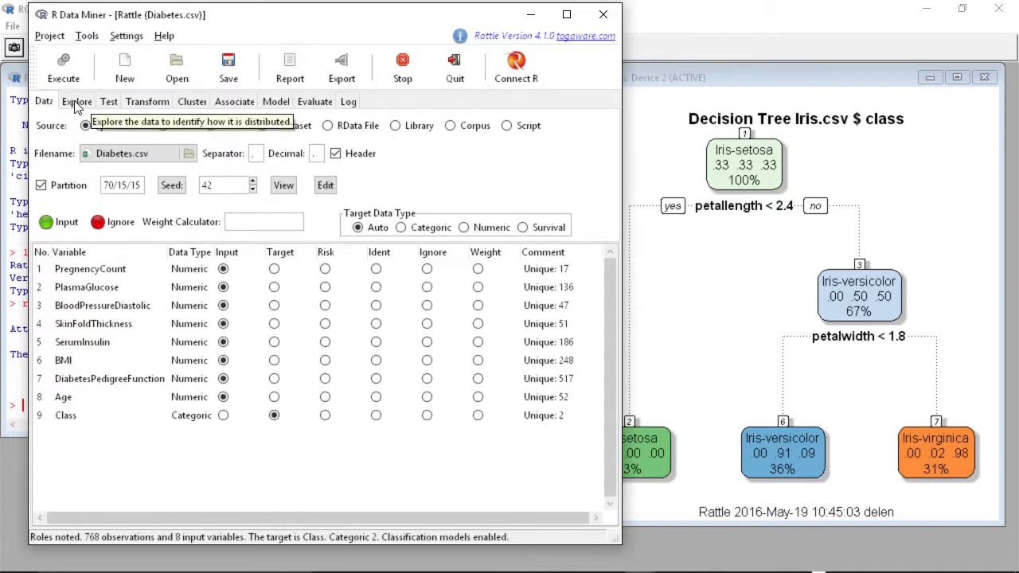
click(41, 184)
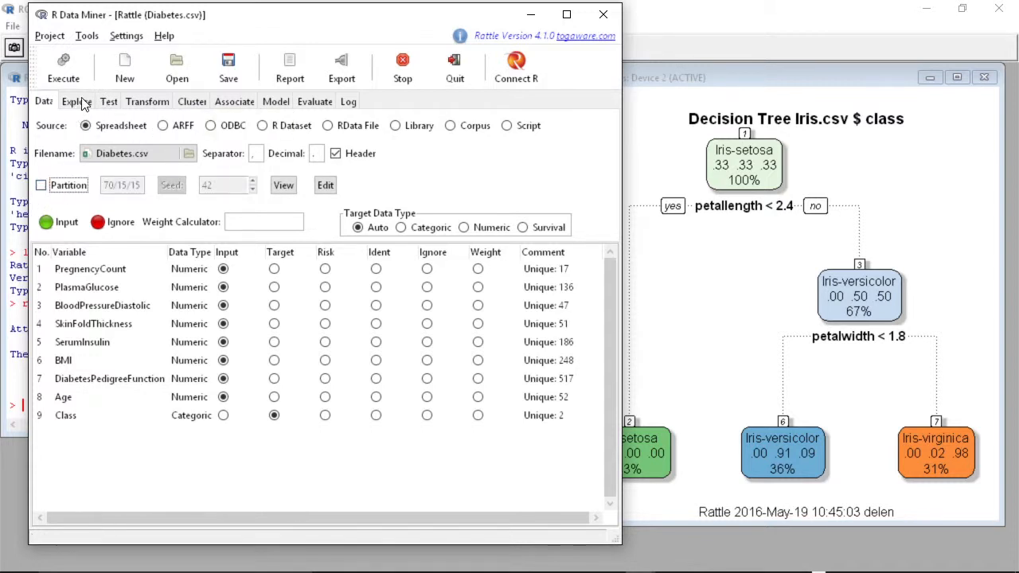
- Generate a summary of the Diabetes dataset on the Explore tab and scroll through it
click(82, 104)
click(61, 71)
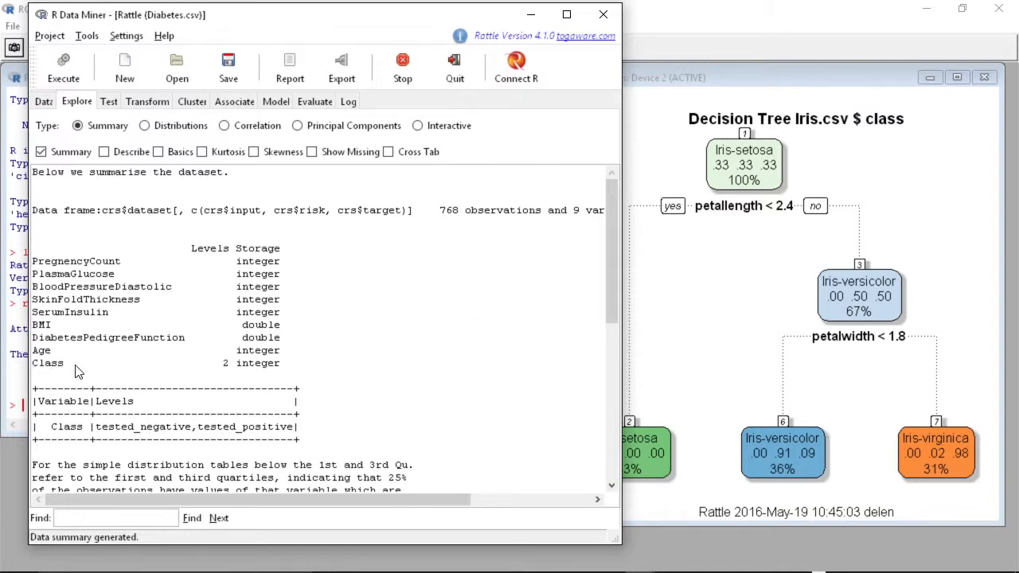
drag(614, 279, 625, 465)
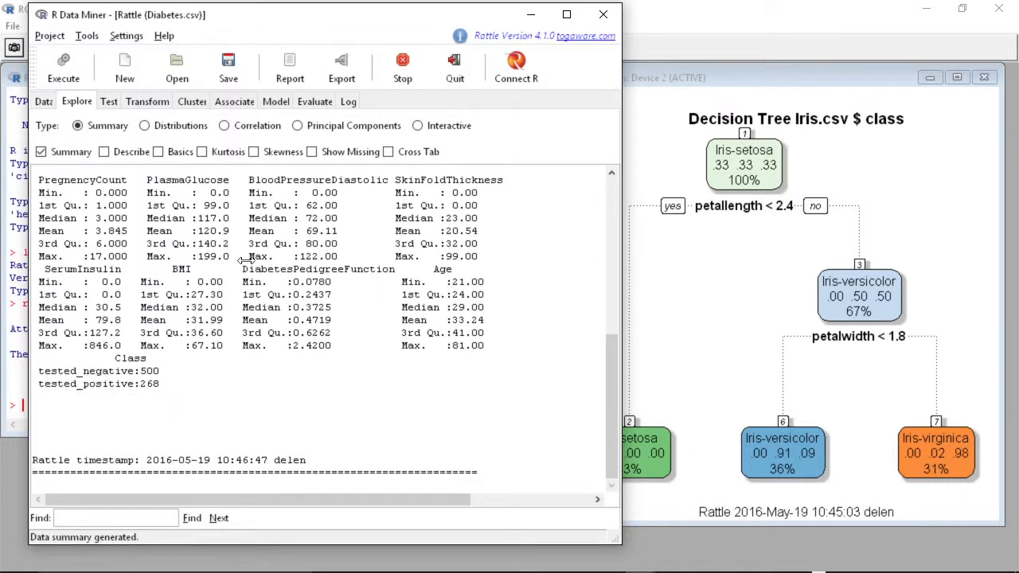
- Turn partitioning back on with a 70/30 split and re-execute the Diabetes data load
click(44, 101)
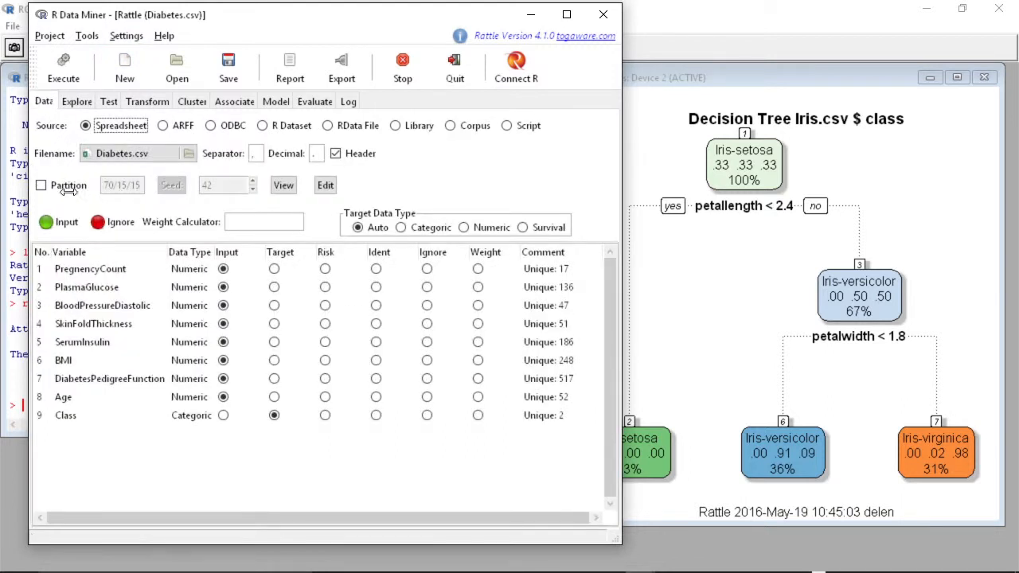
click(41, 185)
drag(119, 185, 141, 186)
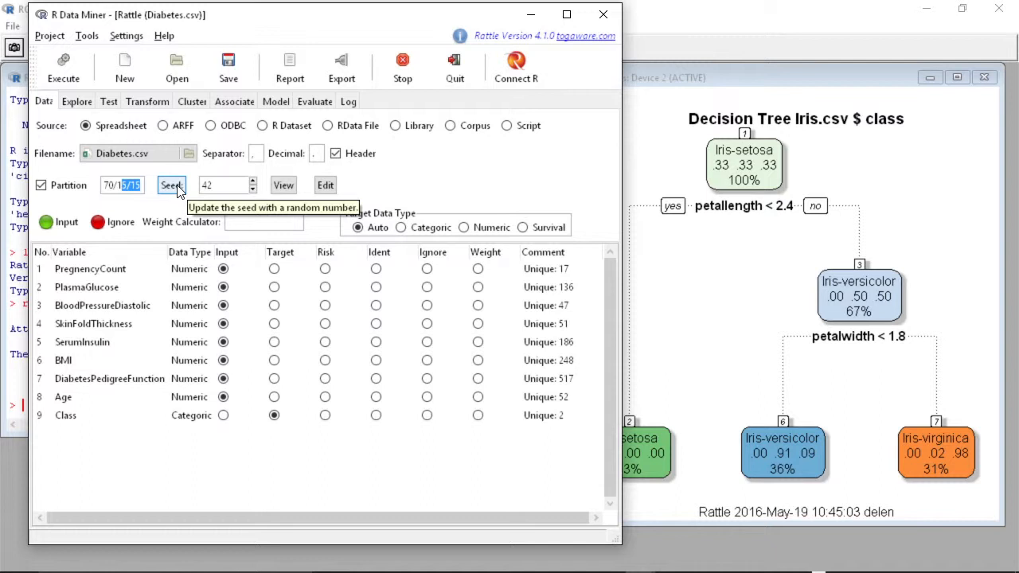
text(3)
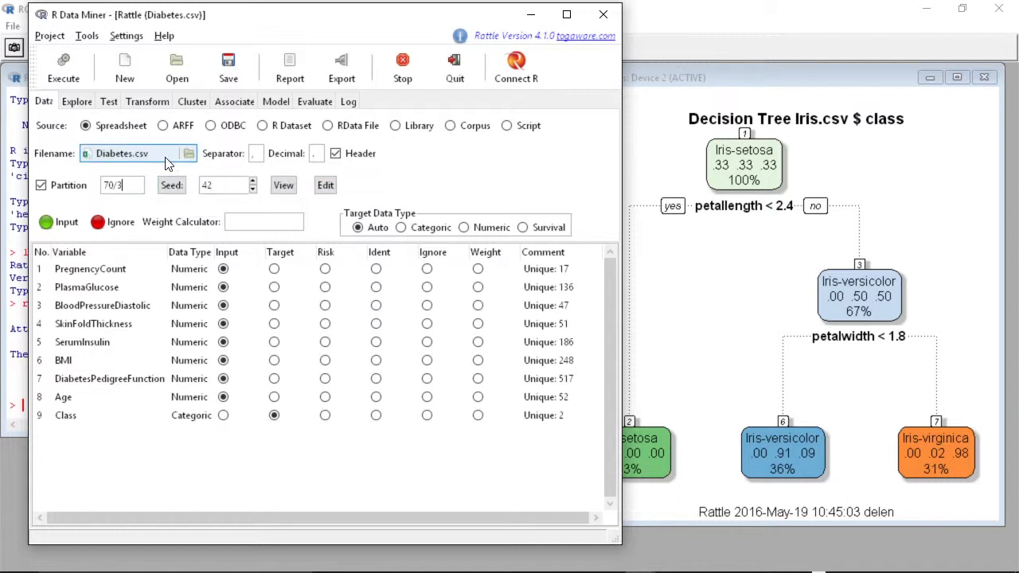
text(0)
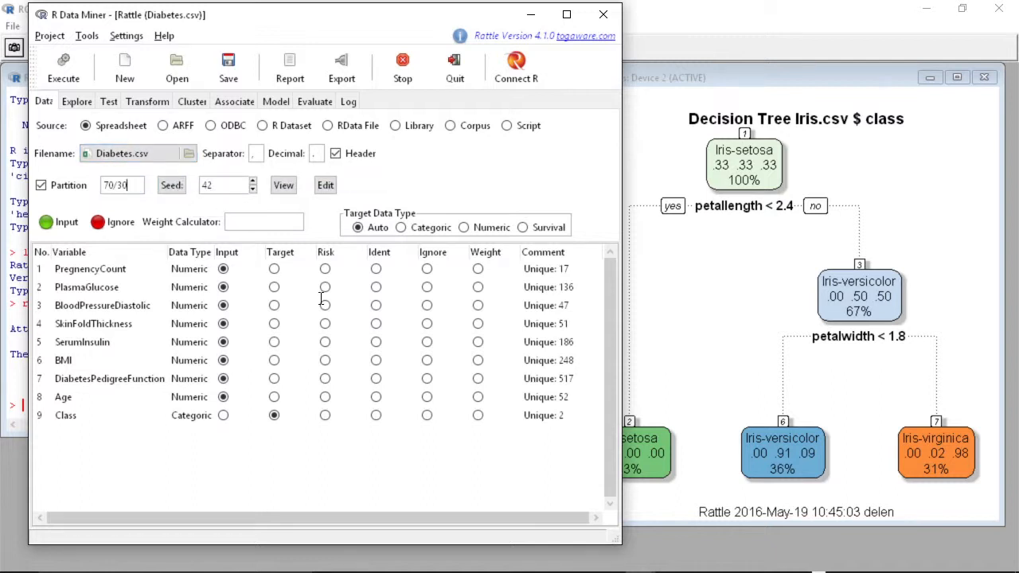
click(60, 72)
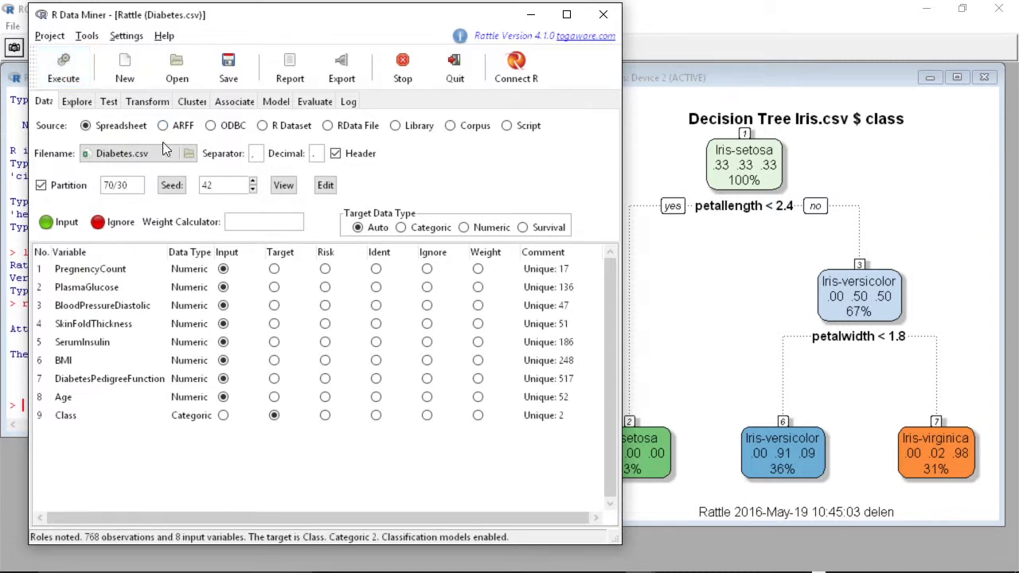
- Build a decision Tree model on the Diabetes data and draw its tree plot
click(276, 101)
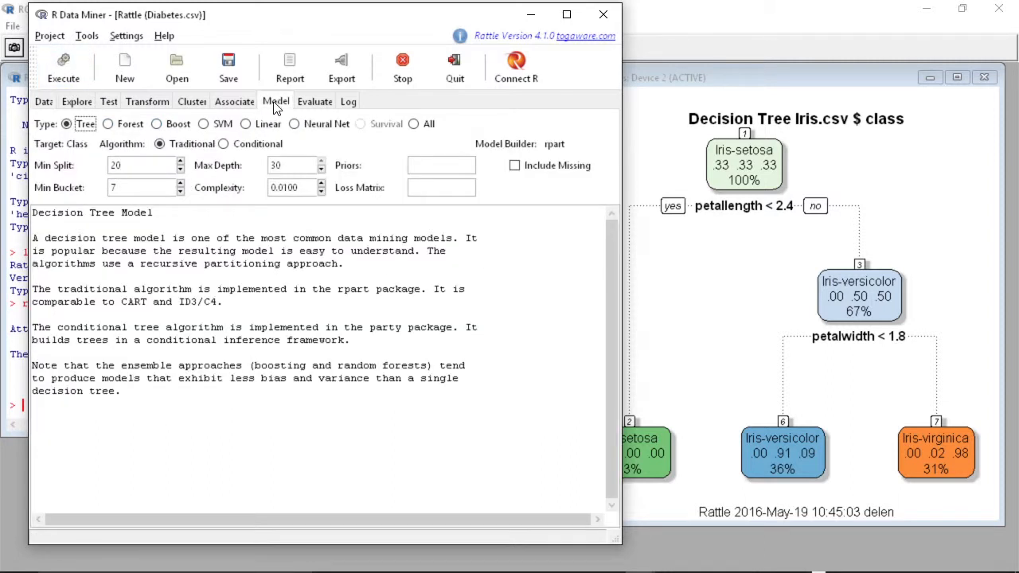
click(66, 72)
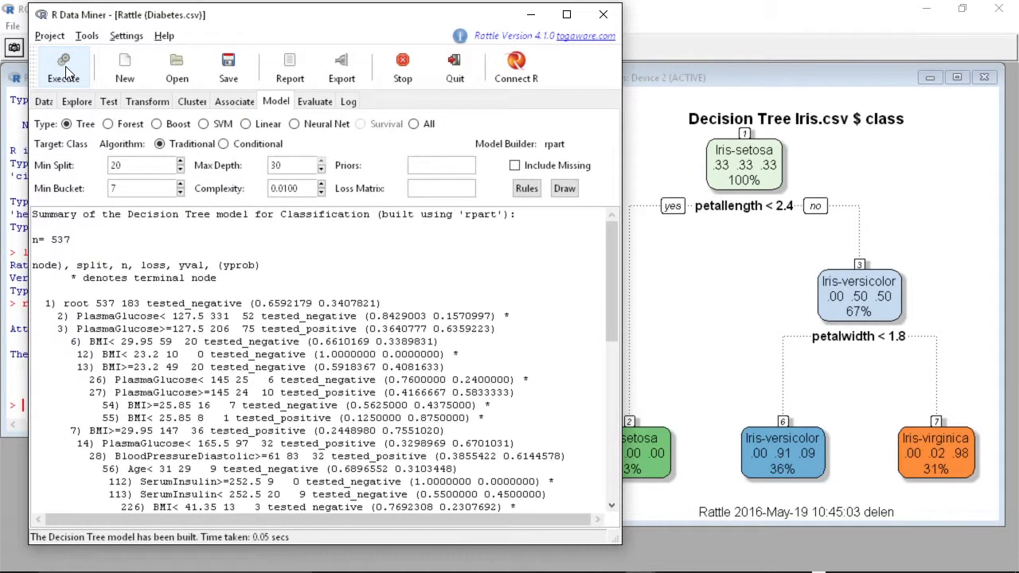
mouse_move(614, 260)
mouse_down()
mouse_move(602, 415)
mouse_move(595, 231)
mouse_up()
click(567, 189)
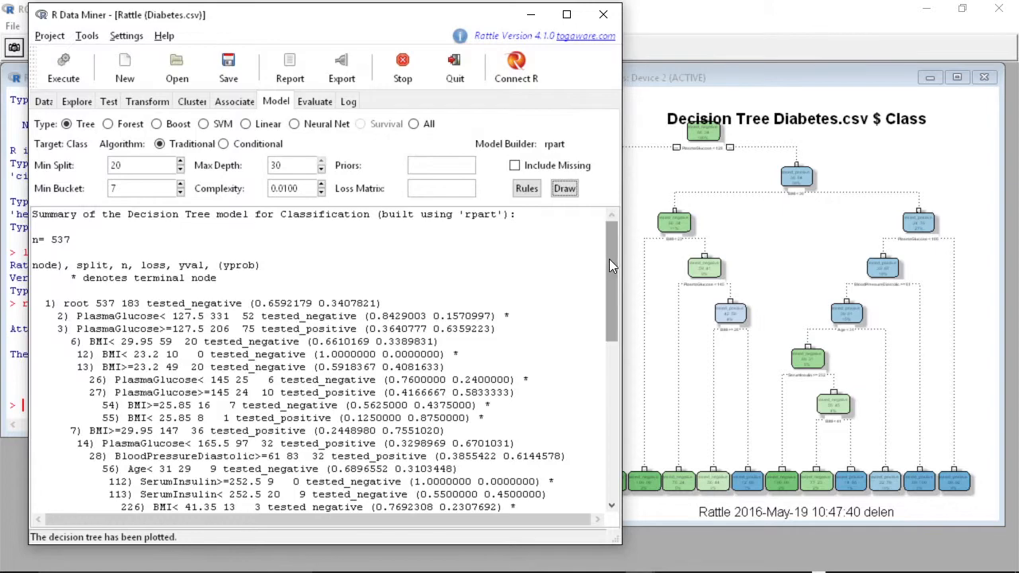
- Build a Random Forest model on the Diabetes data
drag(609, 259, 633, 218)
click(108, 125)
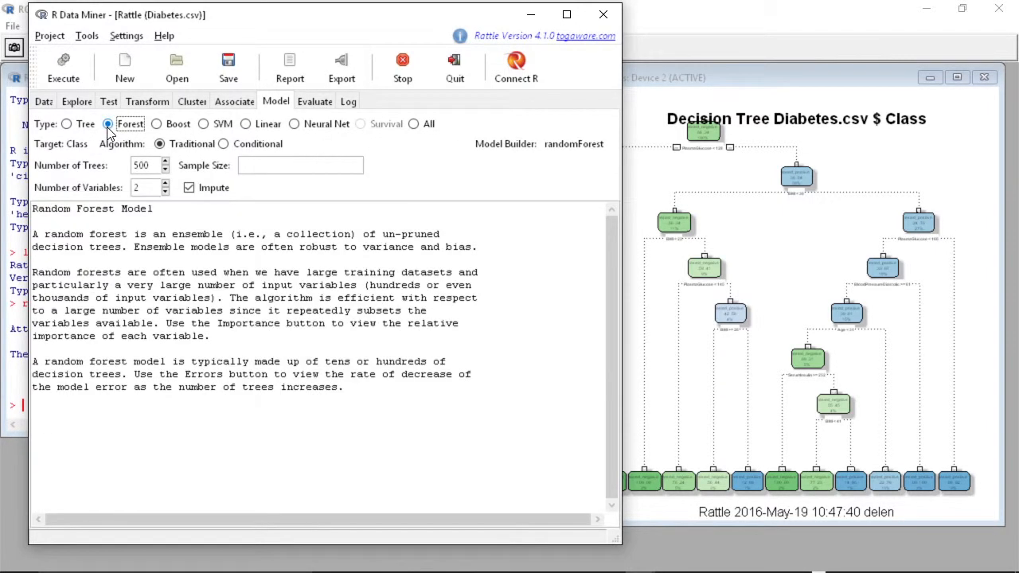
click(67, 71)
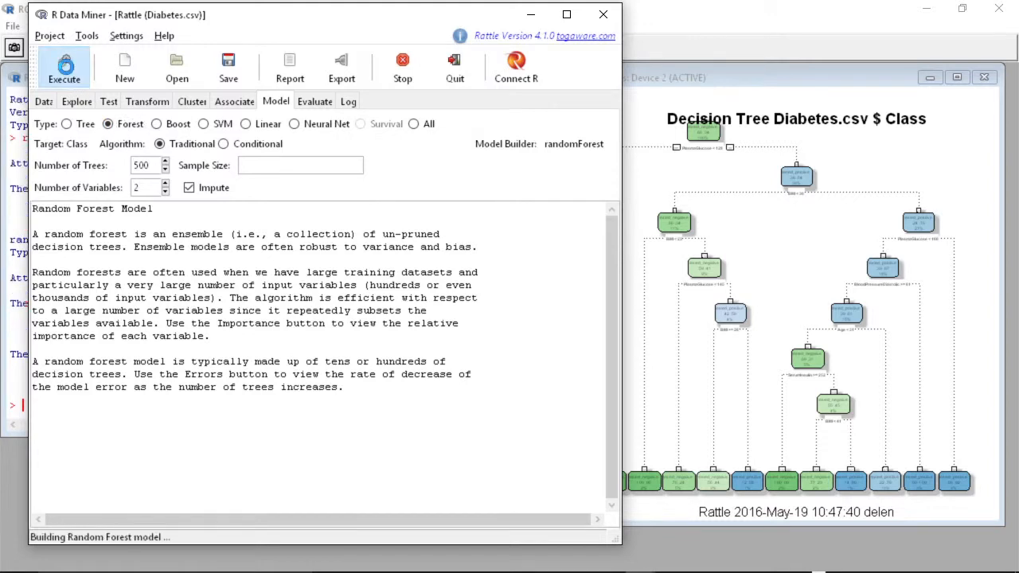
drag(612, 276, 616, 251)
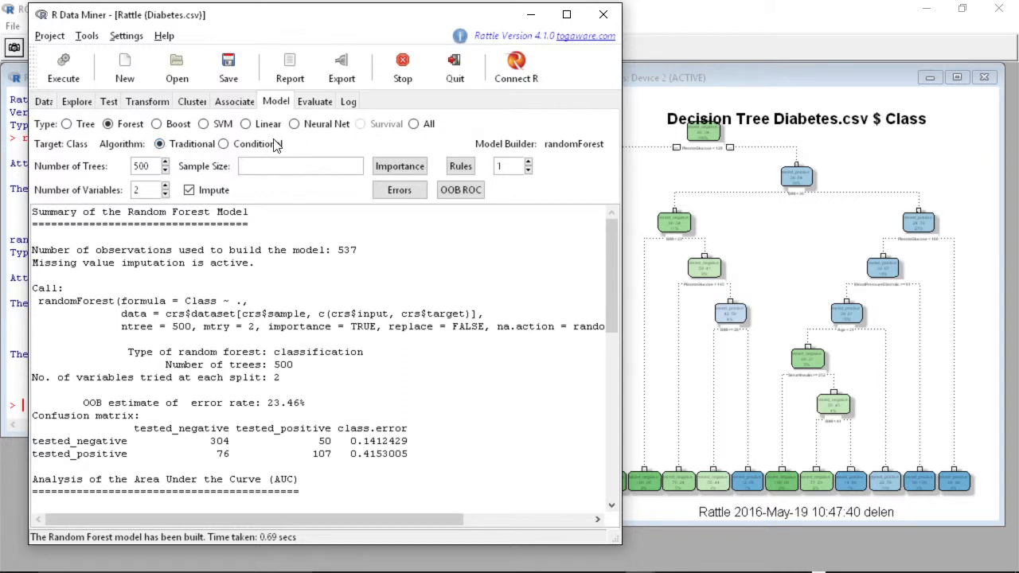
- Build an SVM model, then generate the testing error matrix for the Tree, Forest and SVM models
click(204, 125)
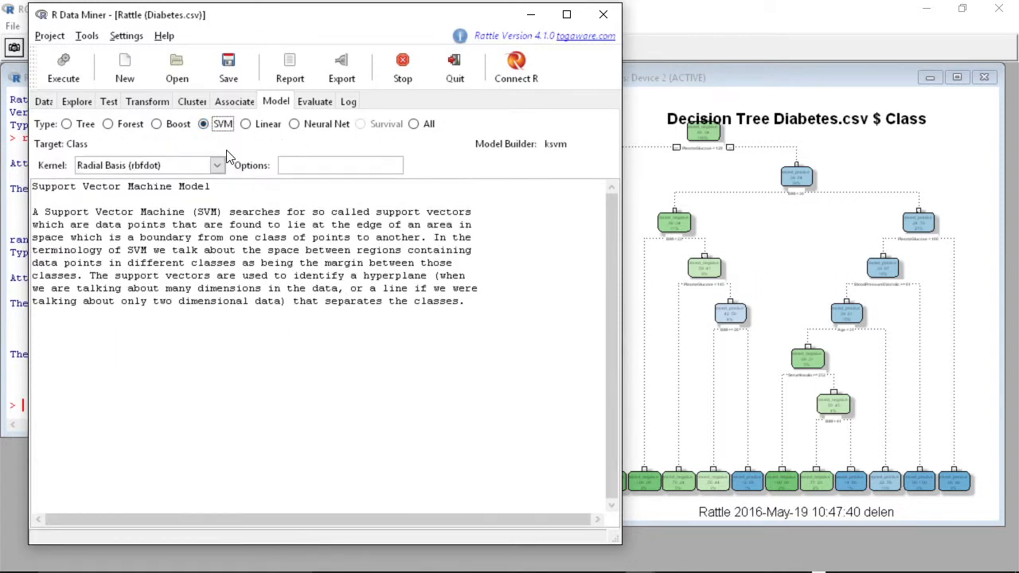
click(63, 72)
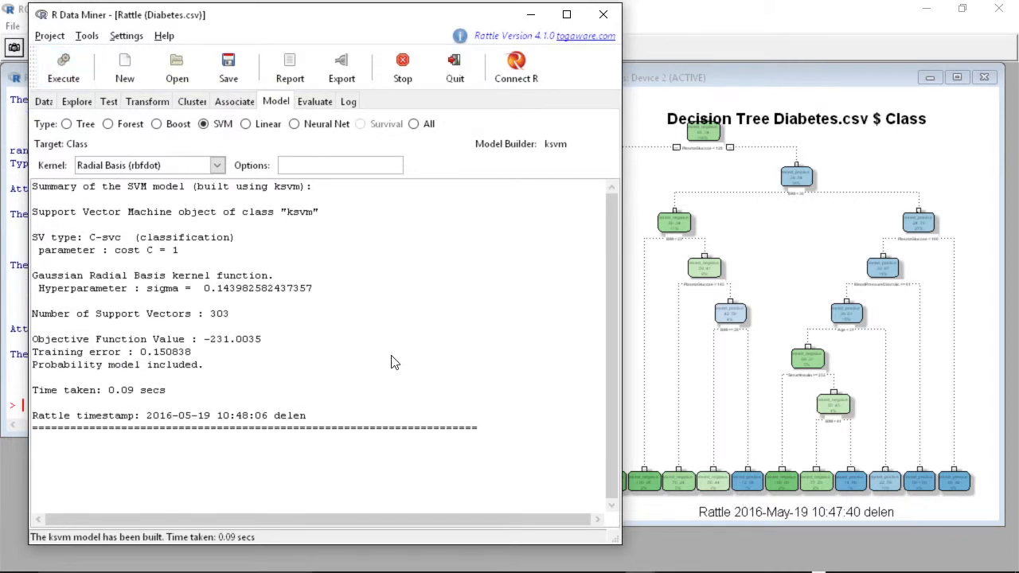
click(320, 103)
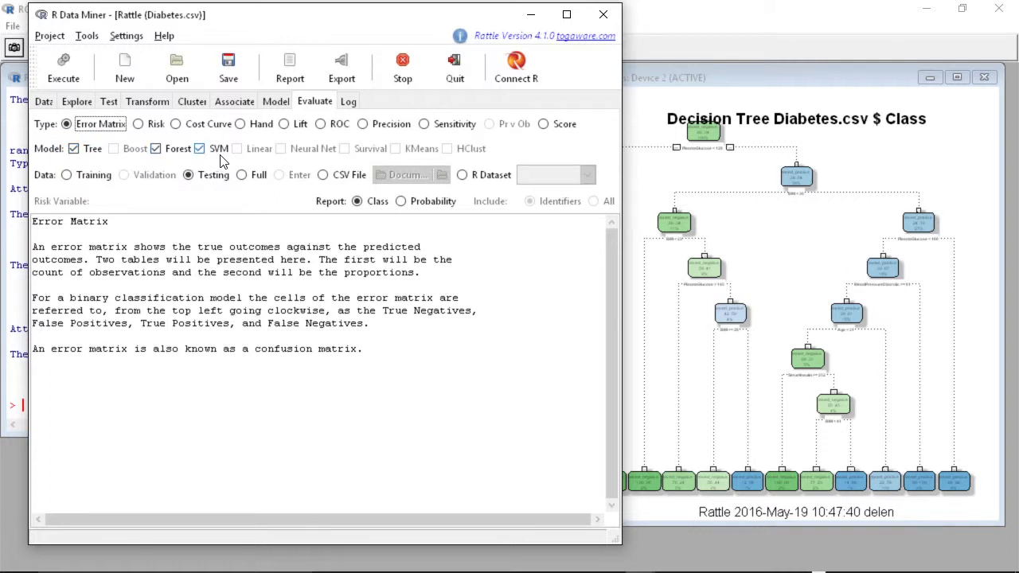
click(55, 66)
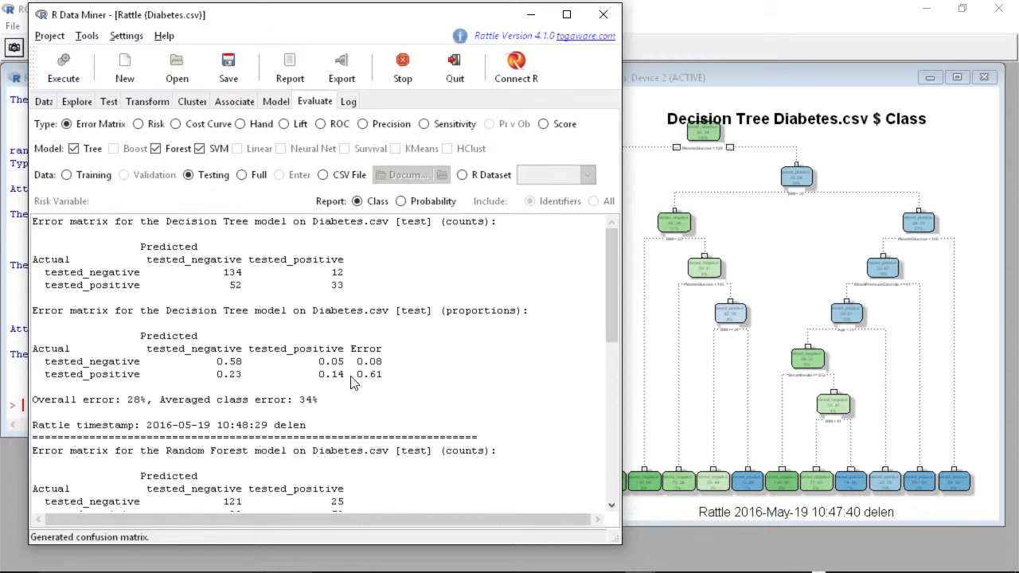
- Compare the overall error rates in the Tree, Random Forest and SVM error matrices
drag(166, 222, 245, 227)
drag(127, 401, 148, 402)
scroll(434, 356, down, 4)
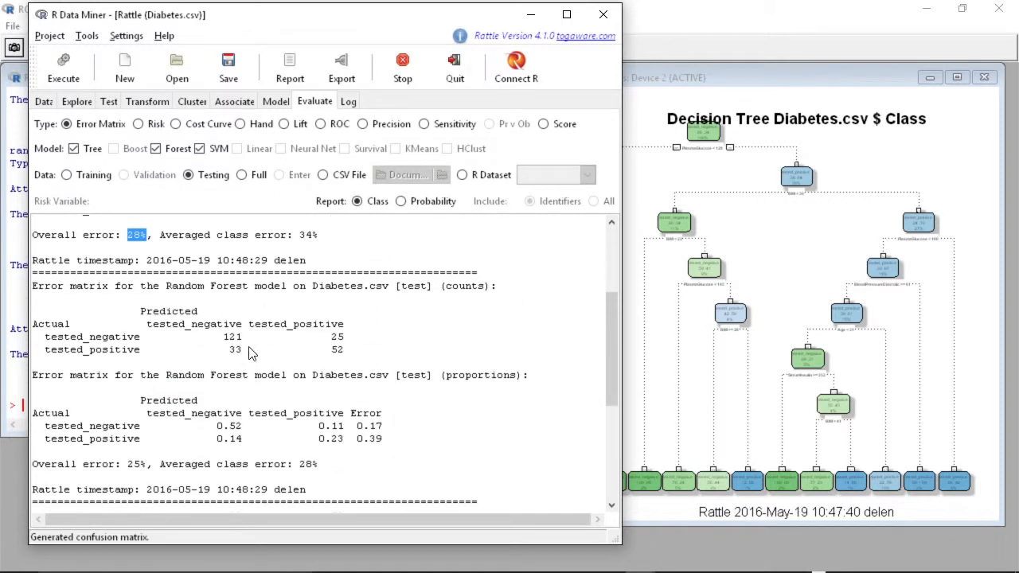
click(132, 467)
drag(129, 469, 149, 471)
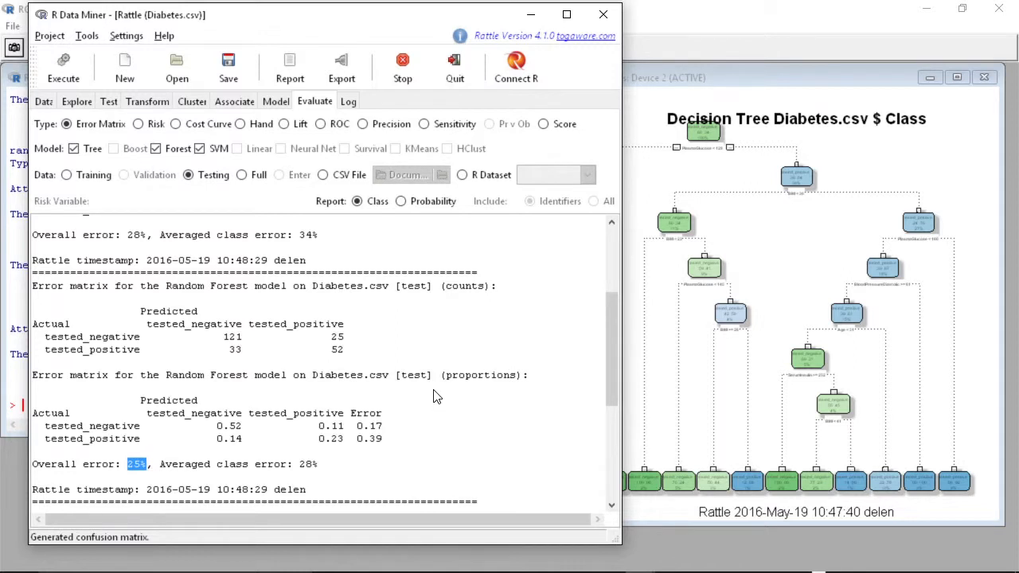
scroll(443, 389, down, 5)
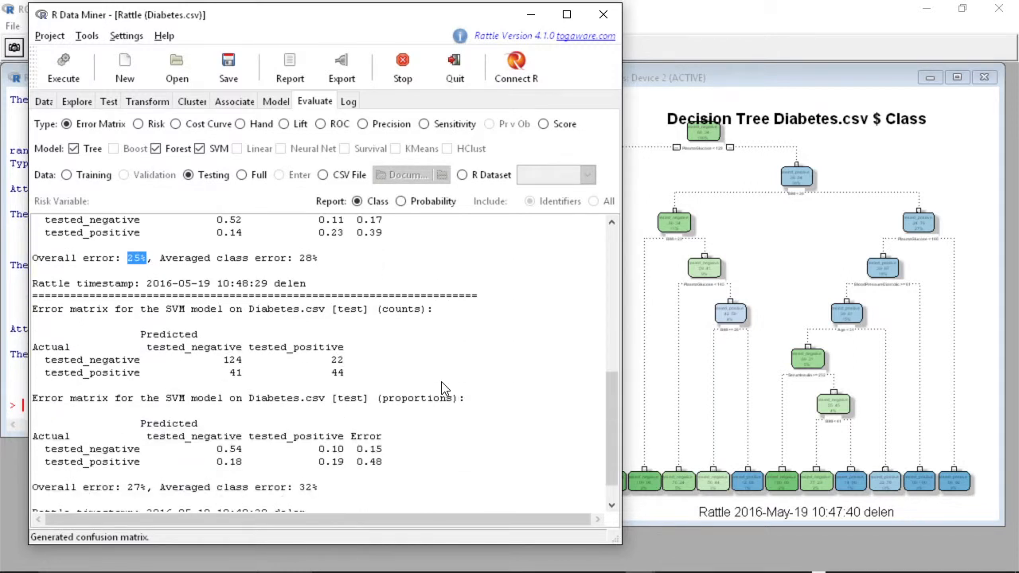
scroll(444, 389, down, 1)
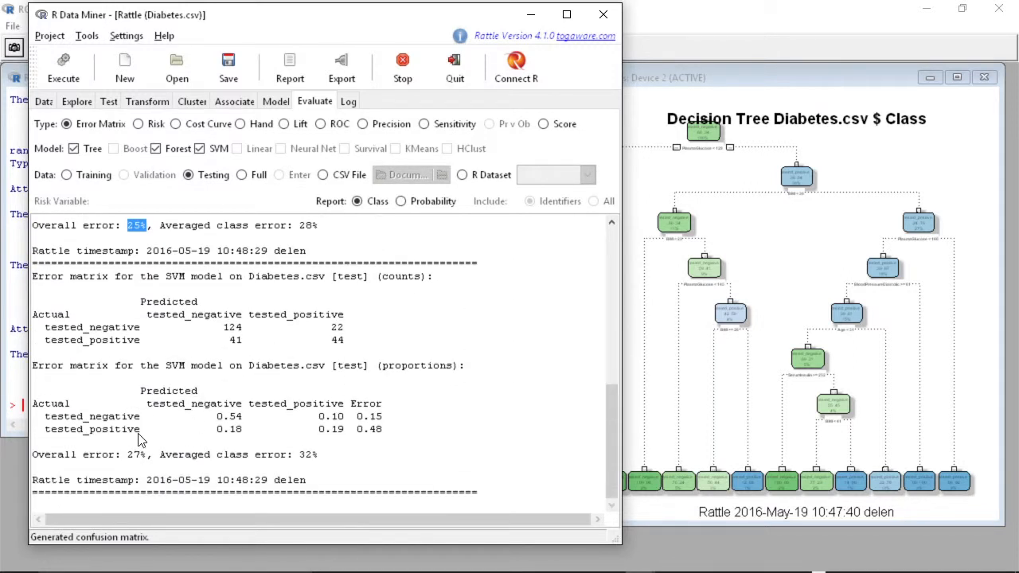
drag(128, 455, 147, 456)
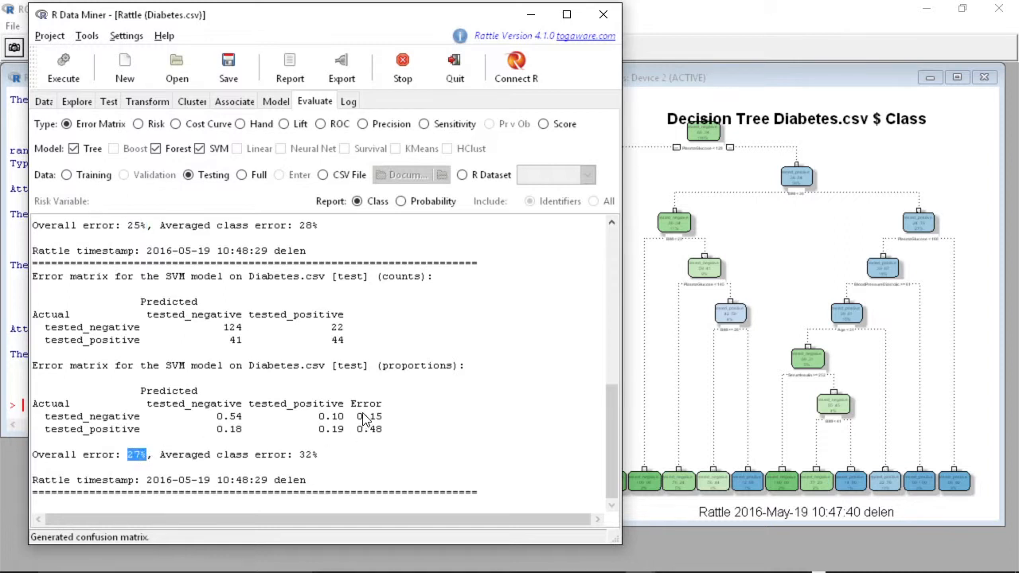
scroll(365, 416, up, 5)
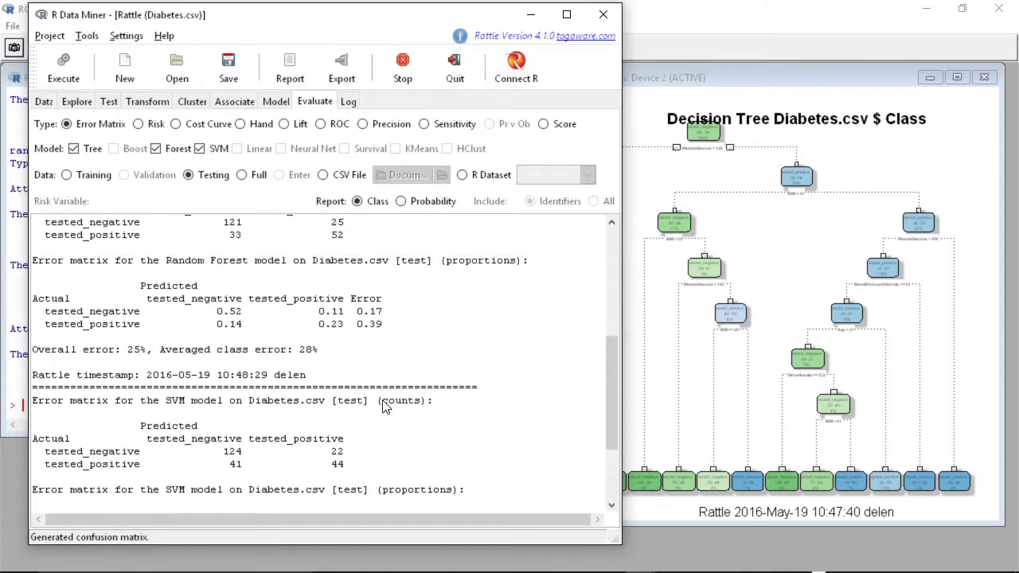
scroll(381, 408, down, 4)
scroll(381, 407, up, 3)
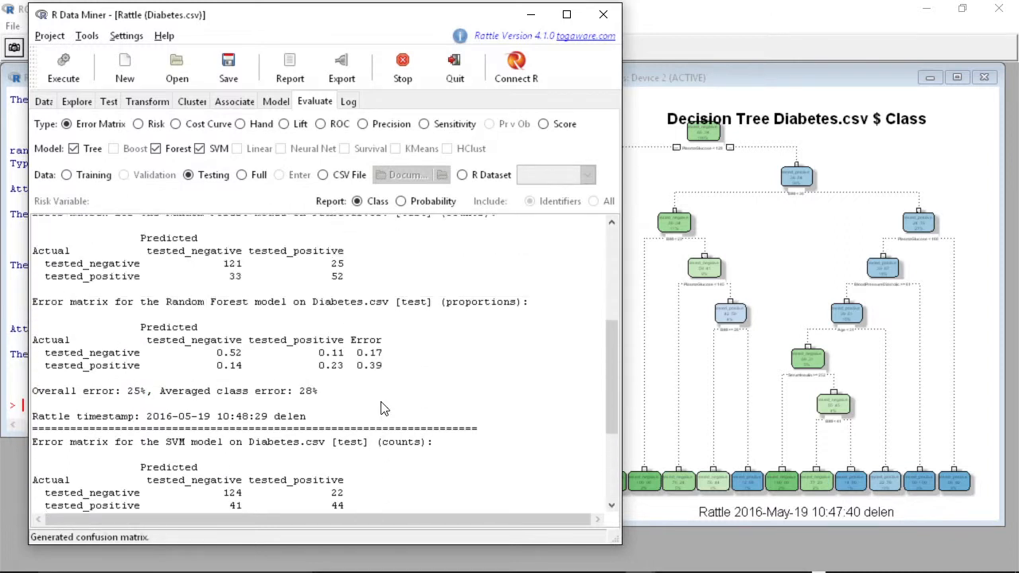
scroll(379, 408, up, 3)
scroll(377, 408, up, 2)
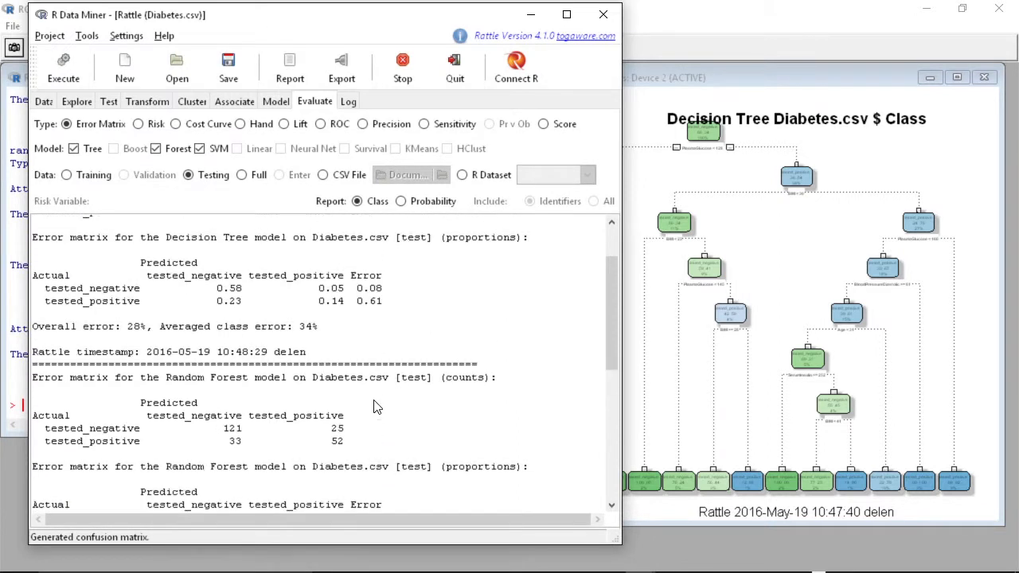
scroll(369, 405, up, 1)
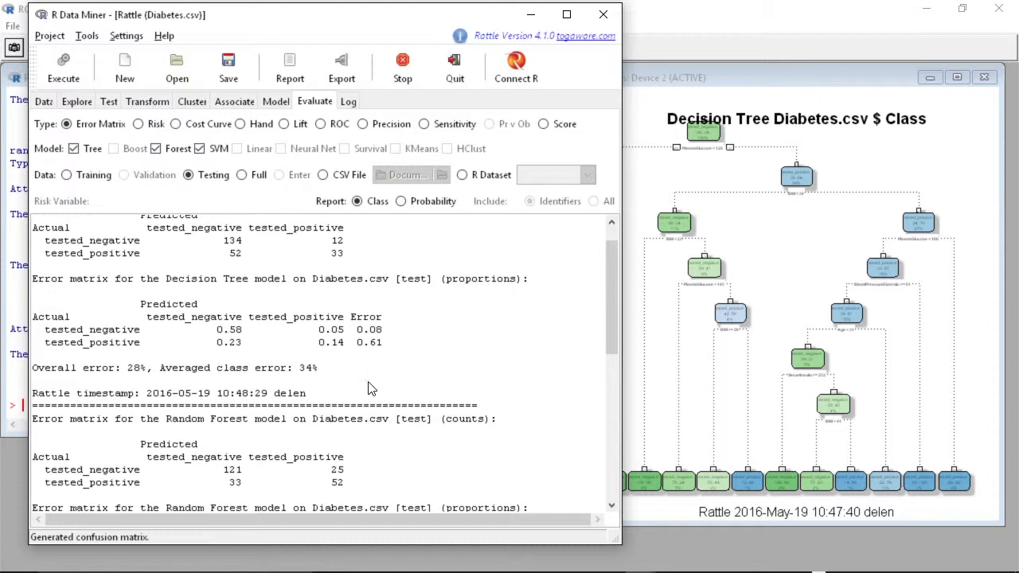
- Rebuild the decision Tree model on the Diabetes data
click(278, 102)
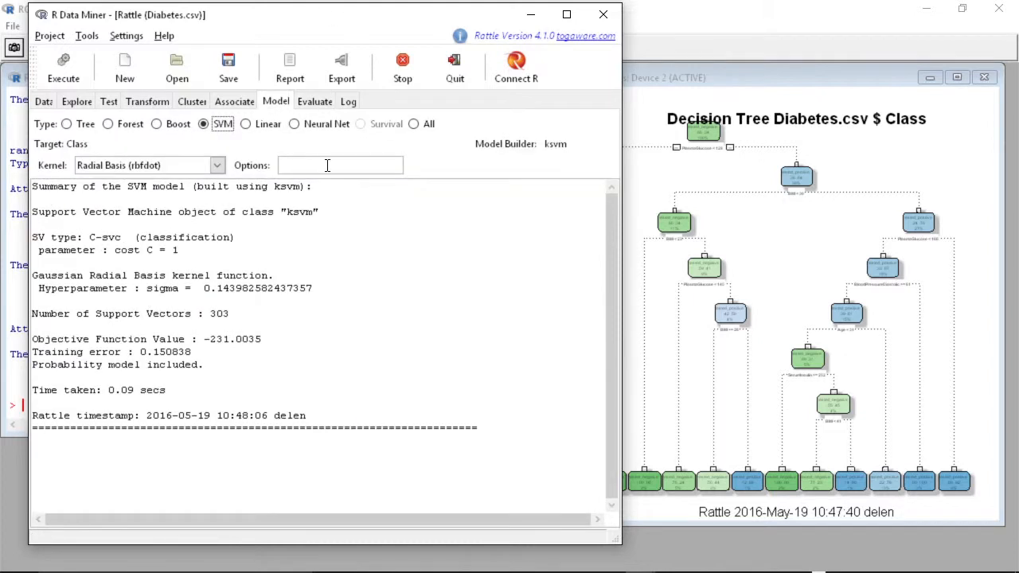
click(66, 125)
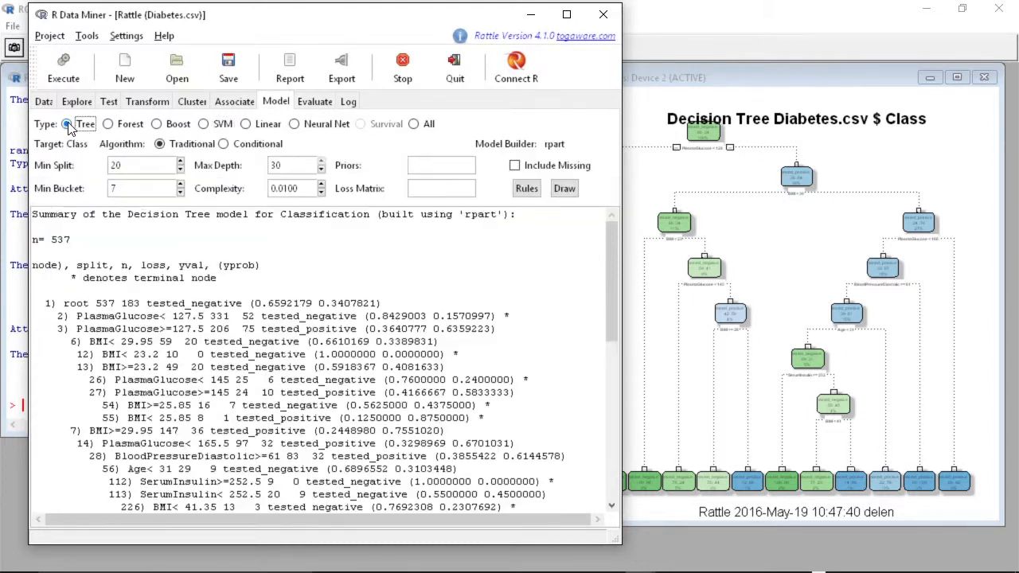
click(65, 70)
- Plot the ROC curve on the testing data for the Tree model only, leaving Forest and SVM unselected
click(317, 102)
click(157, 151)
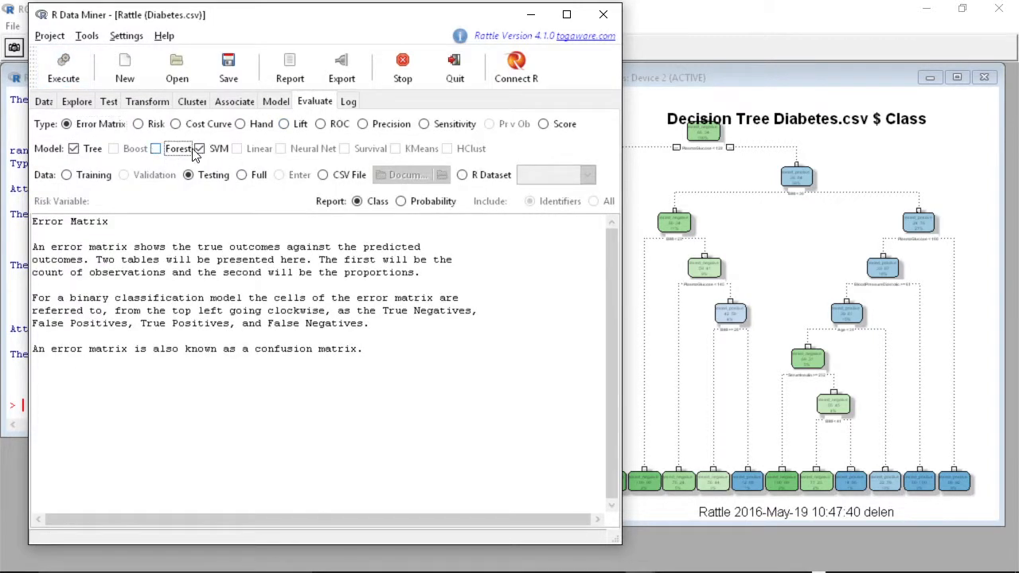
click(200, 151)
click(321, 126)
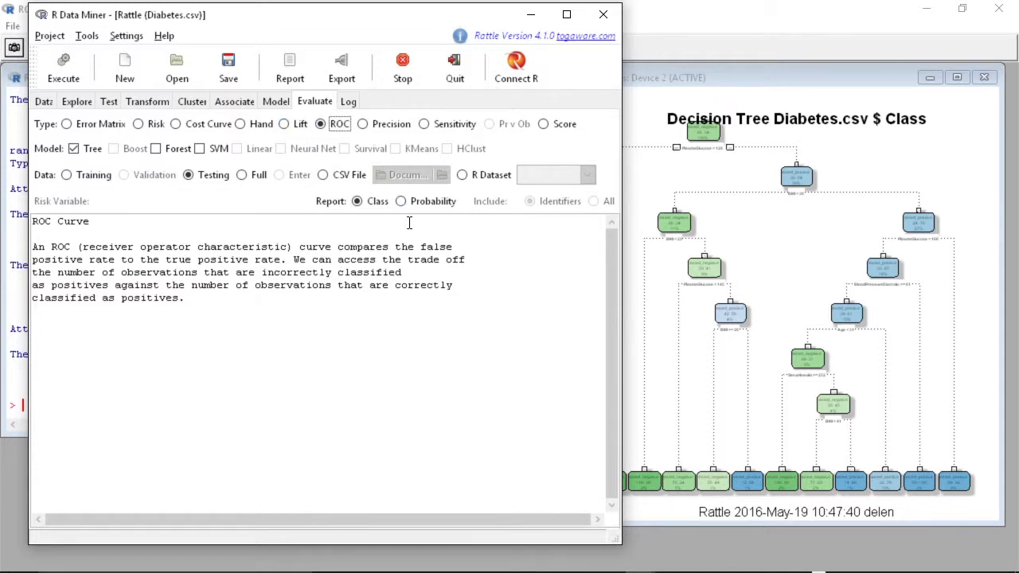
click(49, 65)
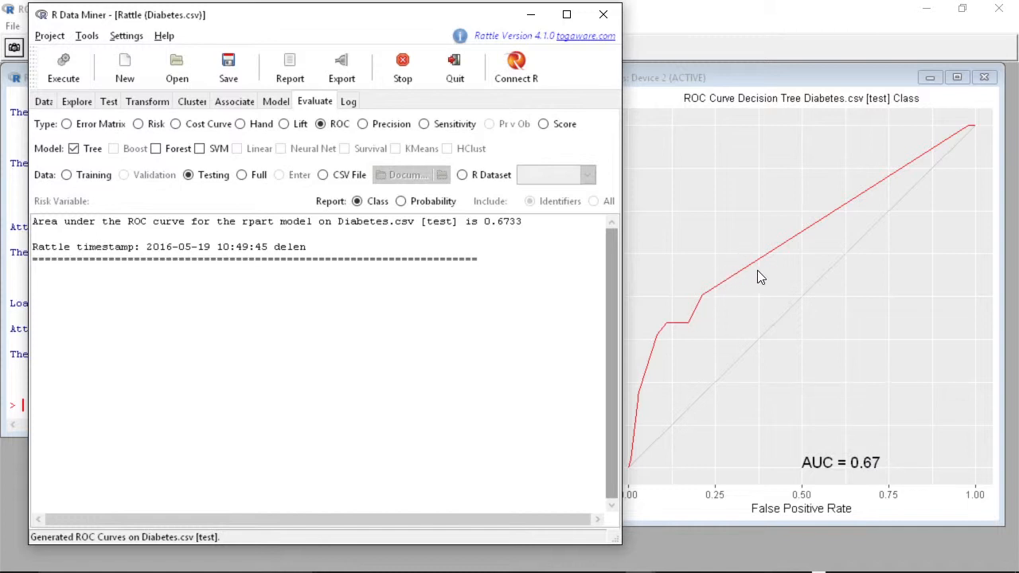
- Move the Rattle window beside the ROC plot and open the Log tab
drag(454, 19, 418, 18)
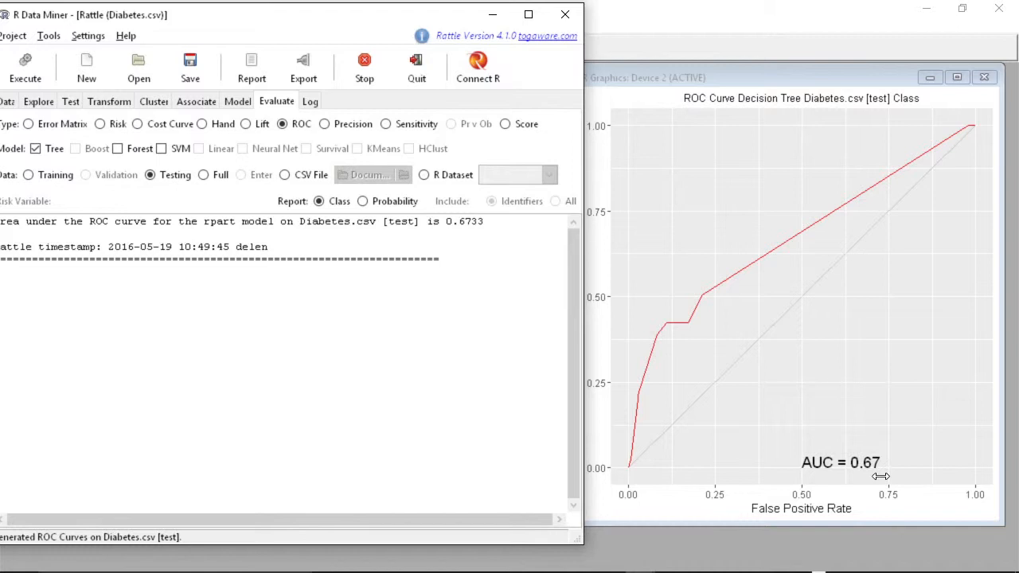
drag(345, 18, 362, 23)
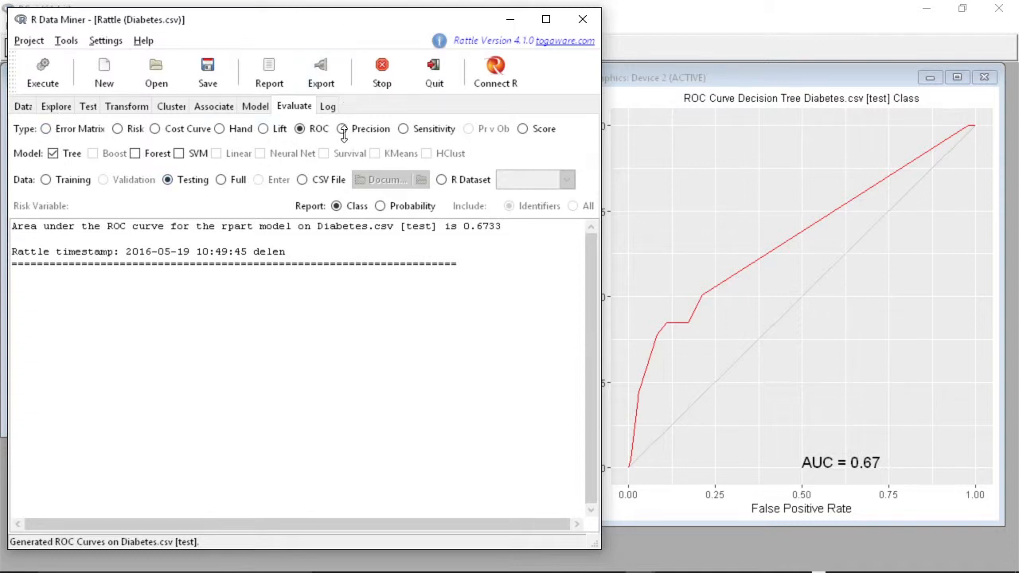
click(327, 105)
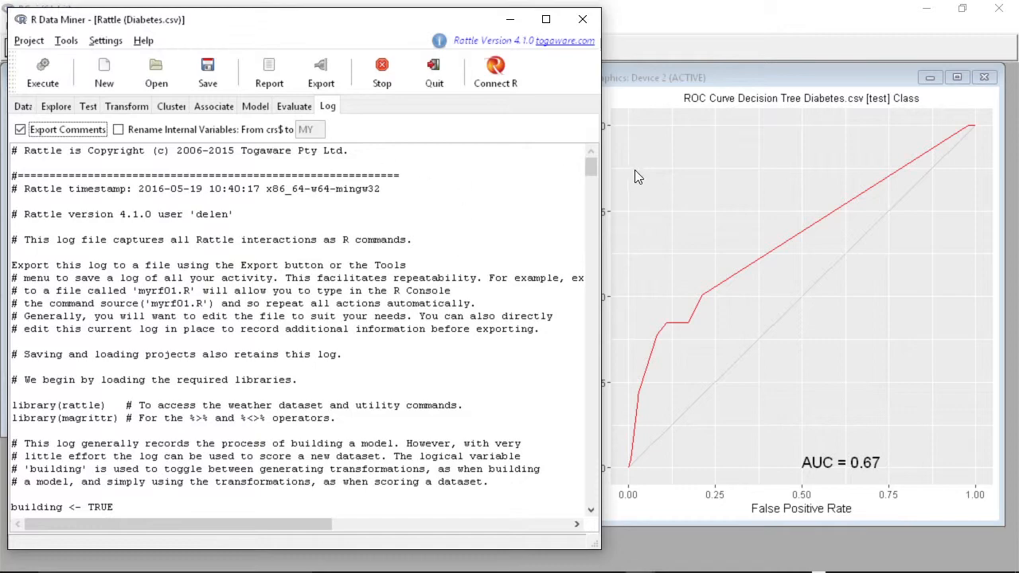
- Scroll through the Log to read the R commands that built the Decision Tree model
drag(589, 170, 599, 320)
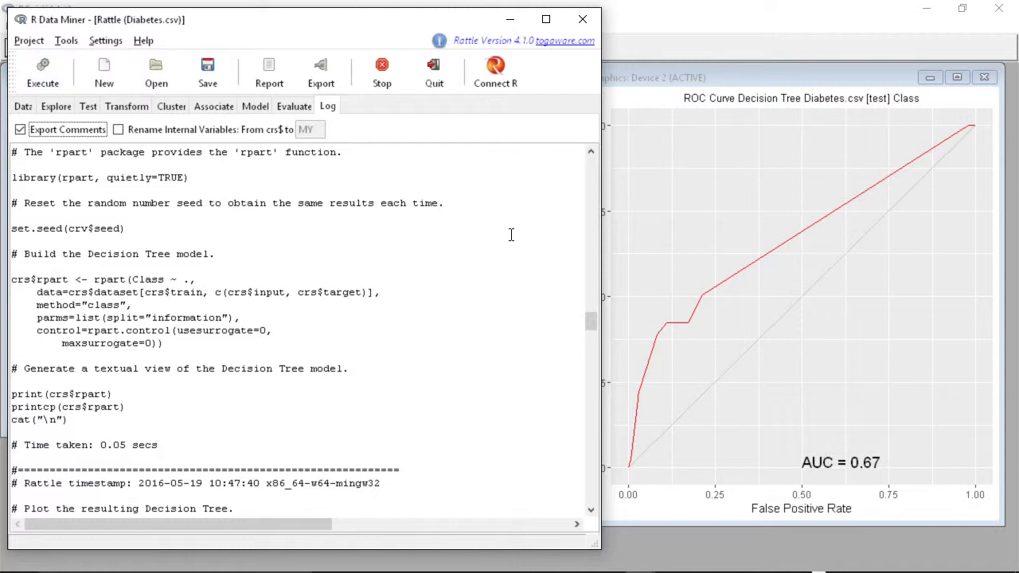
- Run KMeans clustering on the Diabetes data with the number of clusters set to 5
click(171, 106)
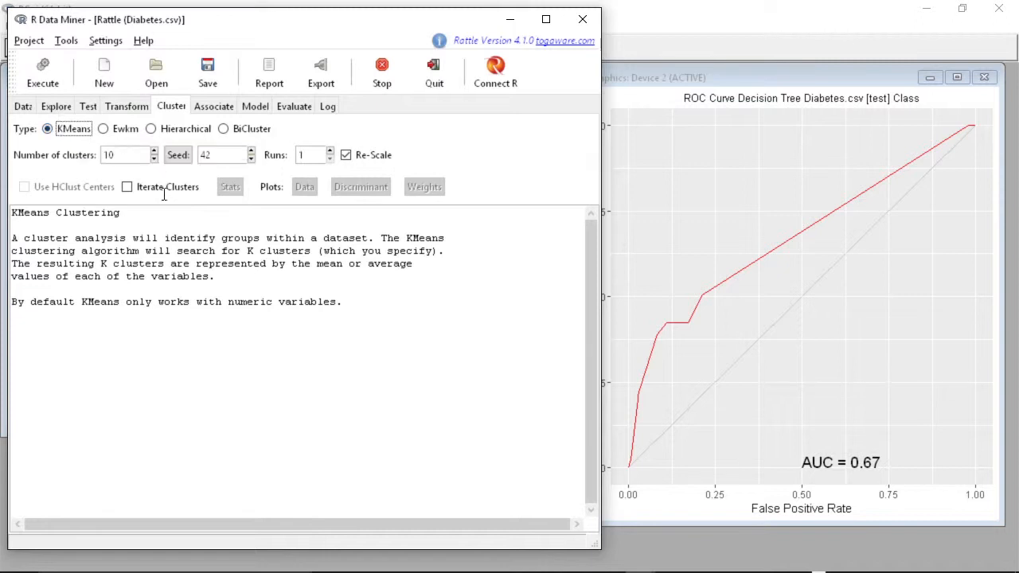
drag(133, 155, 67, 155)
text(5)
click(39, 75)
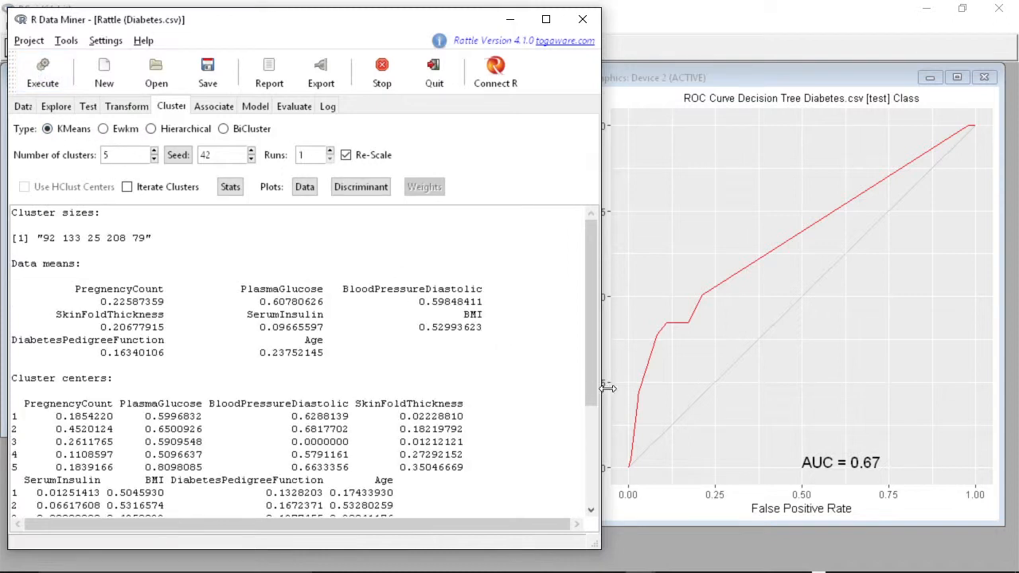
- Review the KMeans cluster sizes, centers and within-cluster sums of squares, and return to the Data tab
drag(592, 316, 281, 476)
scroll(281, 476, up, 5)
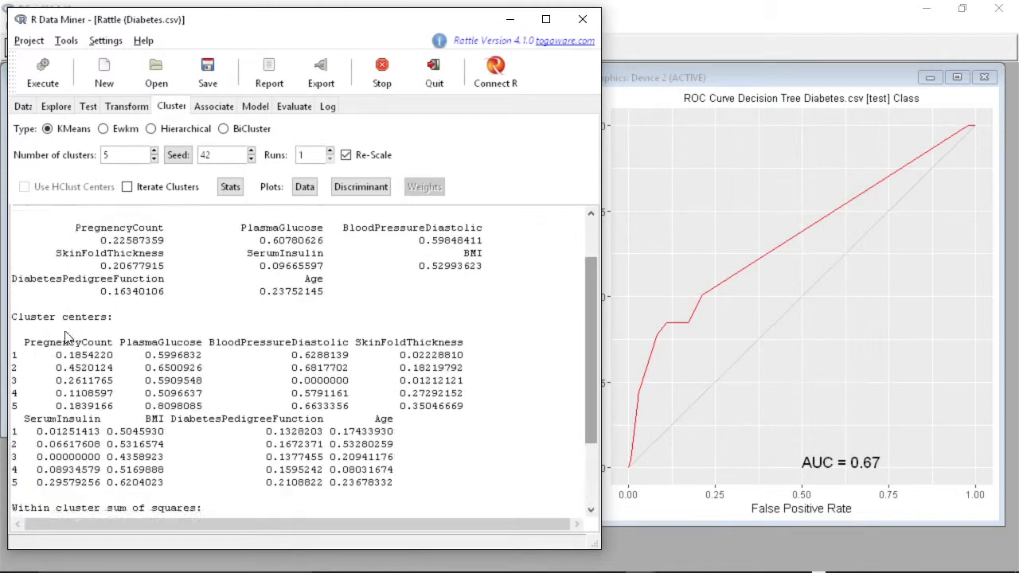
scroll(280, 380, down, 3)
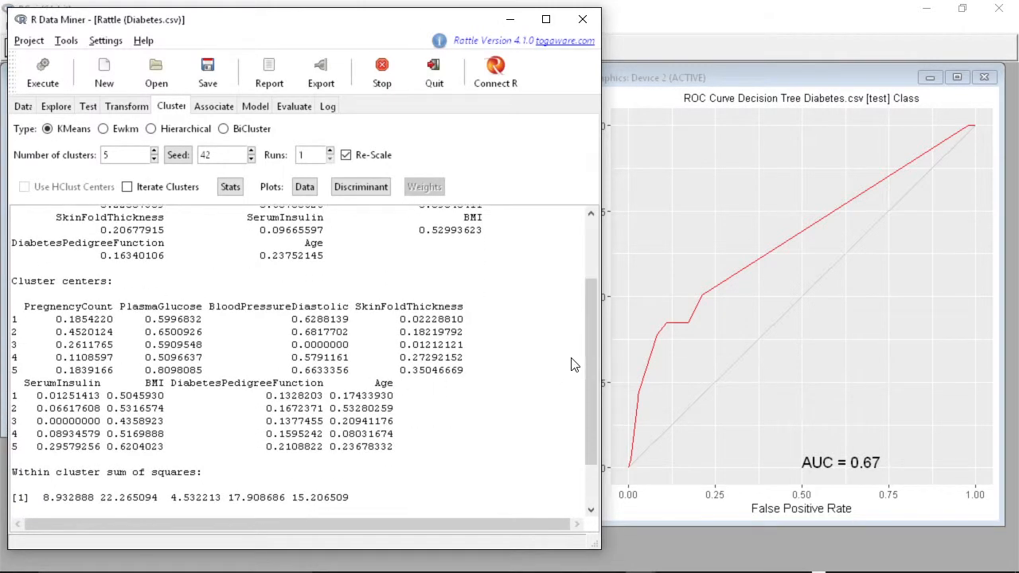
scroll(575, 365, down, 2)
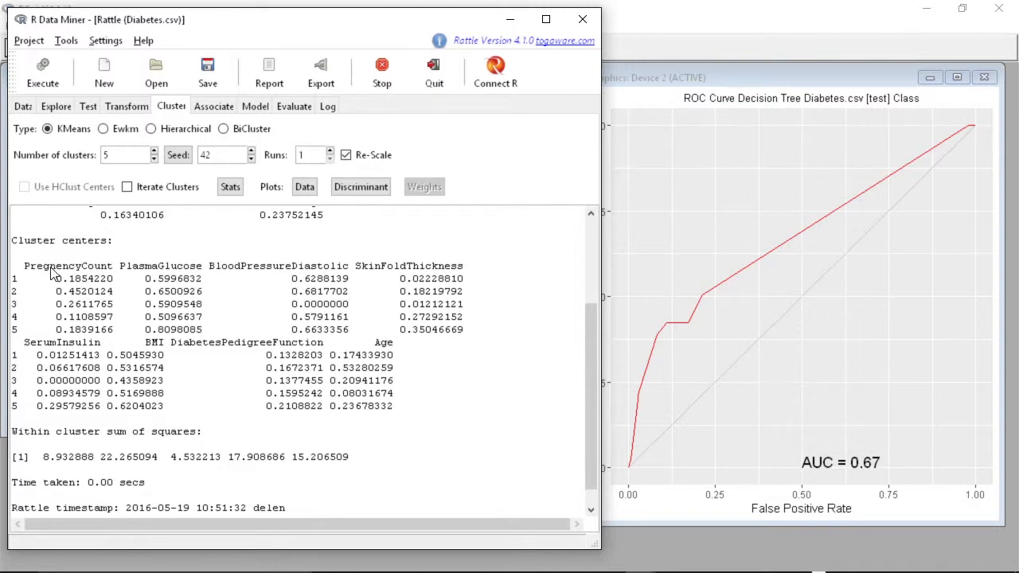
drag(594, 371, 580, 337)
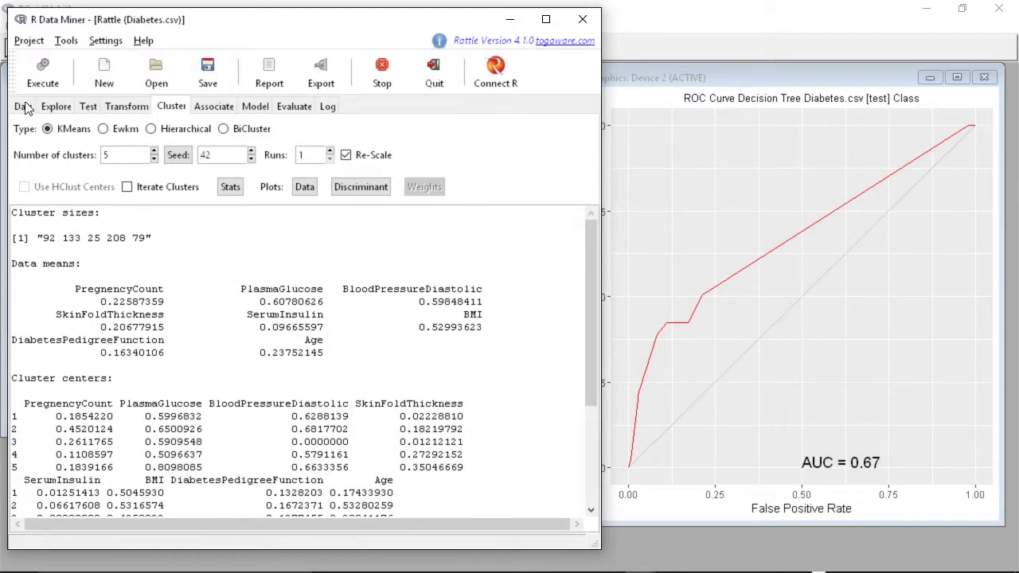
click(23, 107)
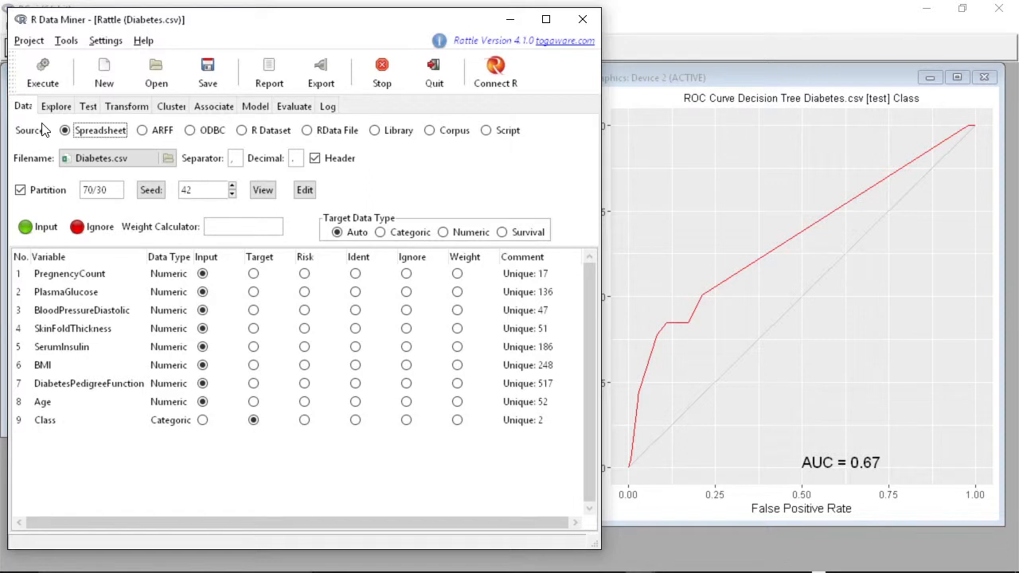